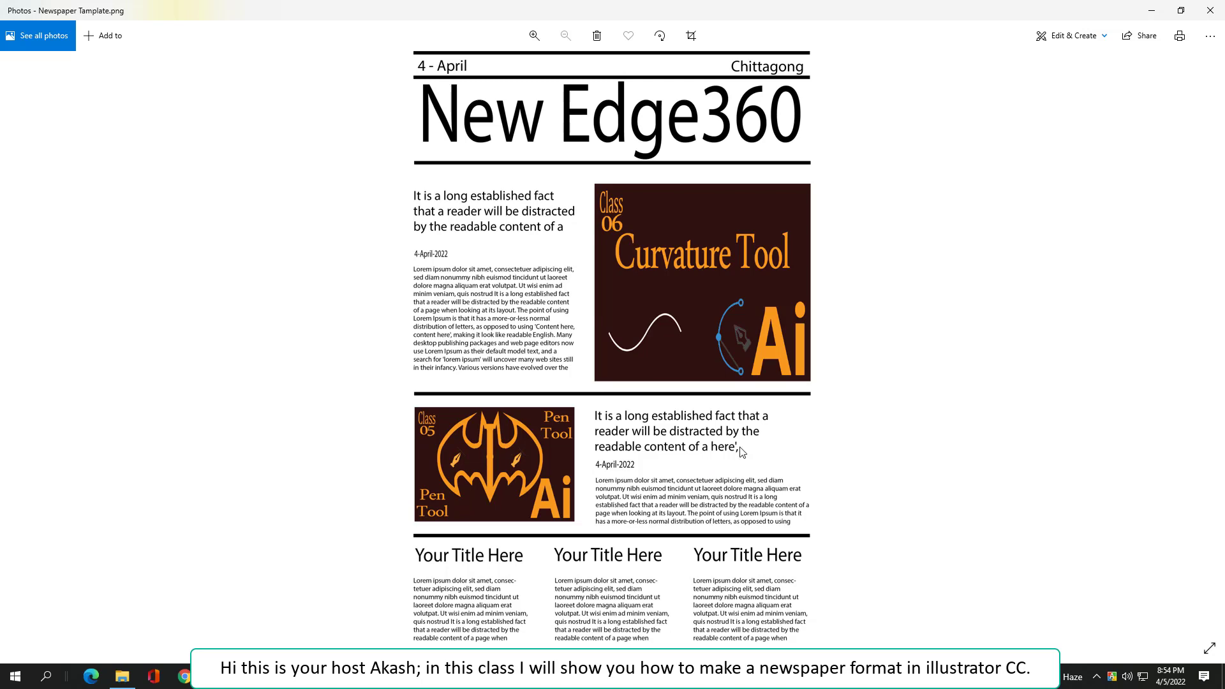
Close the reference image, switch to Illustrator, and start a new document named "Class 08 - Newspaper".
left_click(1208, 11)
left_click(277, 675)
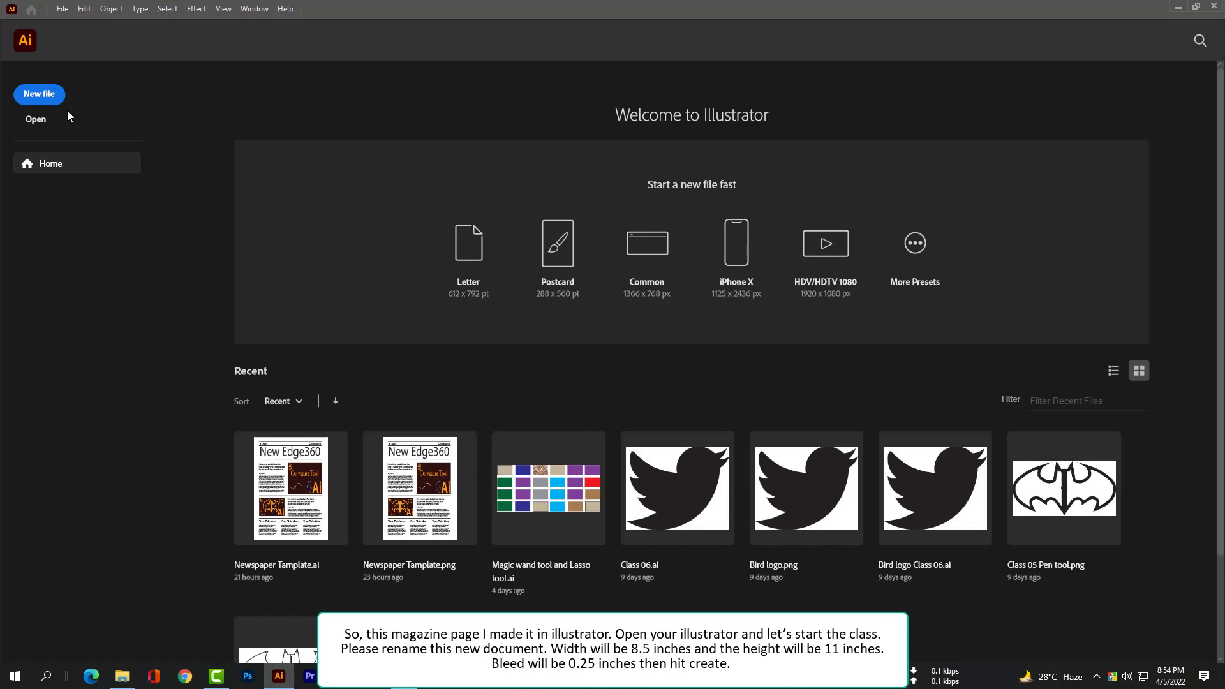
left_click(49, 95)
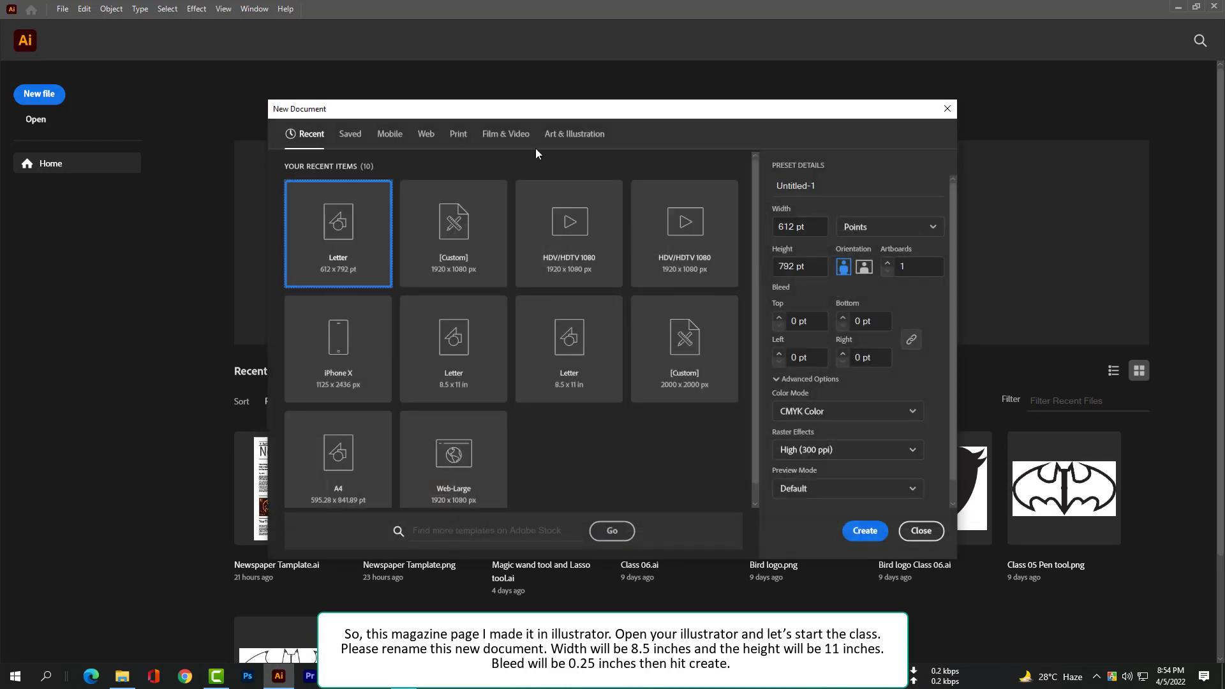
left_click(776, 185)
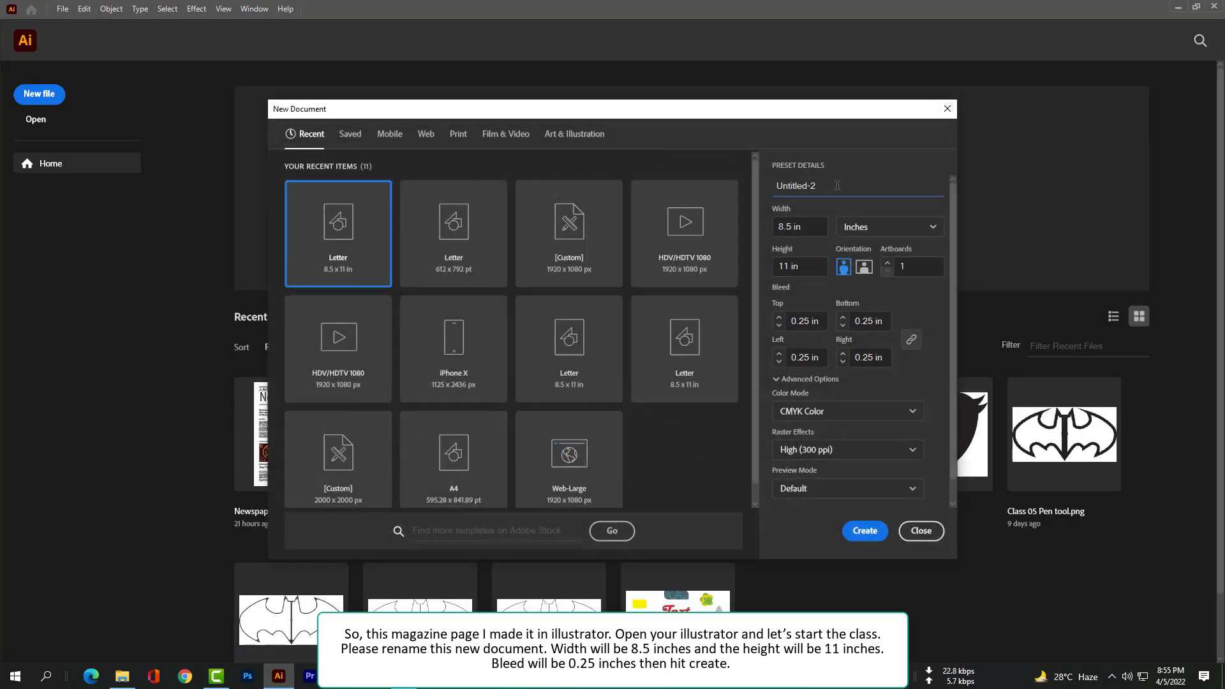
type("class 08 - Newspaper")
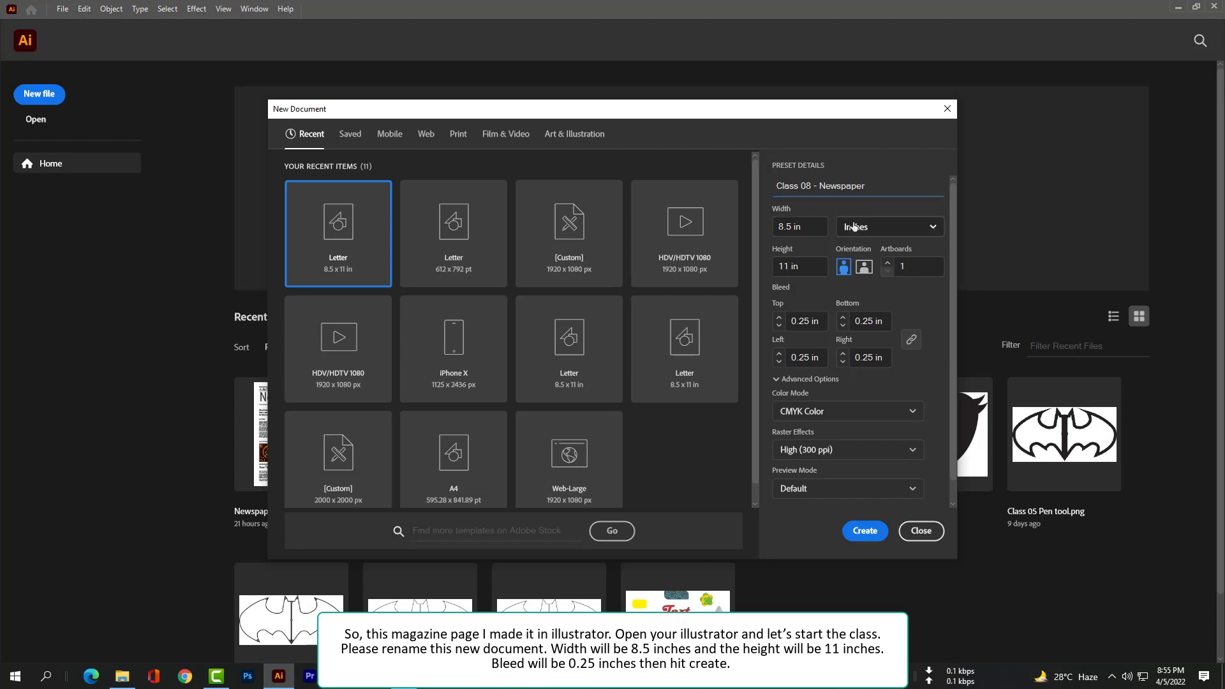
Create the document in inches, 8.5 in wide by 11 in high, with a 0.25 in bleed on all sides.
left_click(867, 229)
left_click(861, 312)
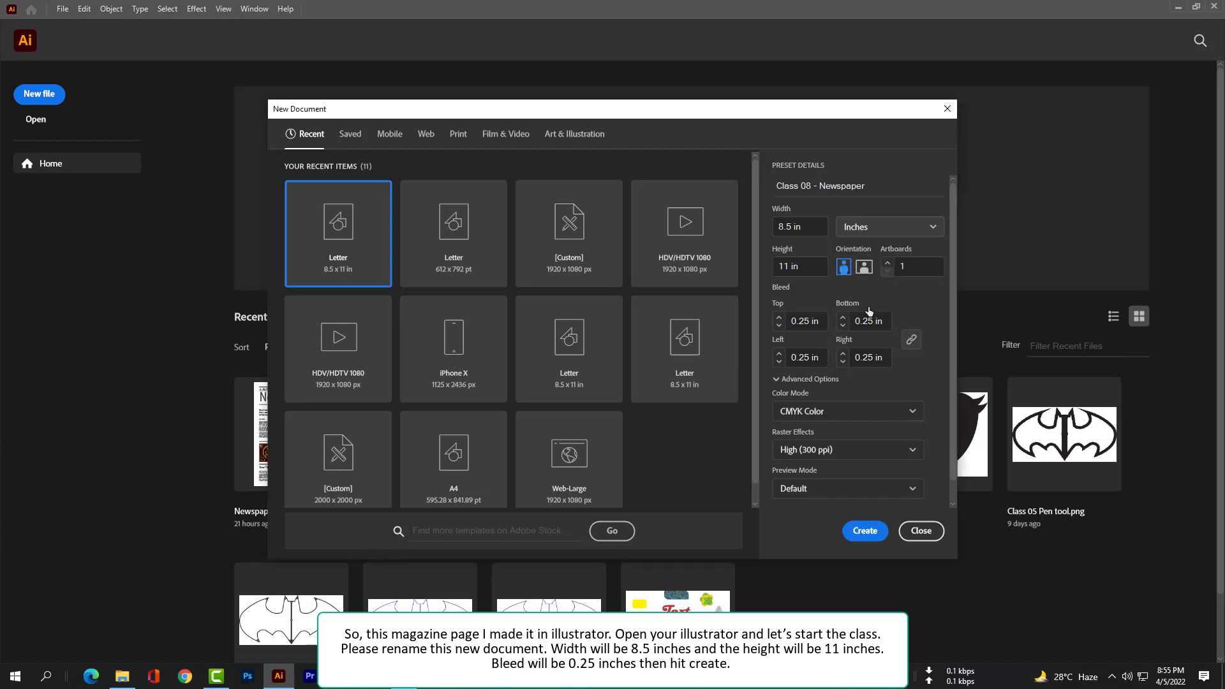
left_click(809, 223)
left_click(809, 267)
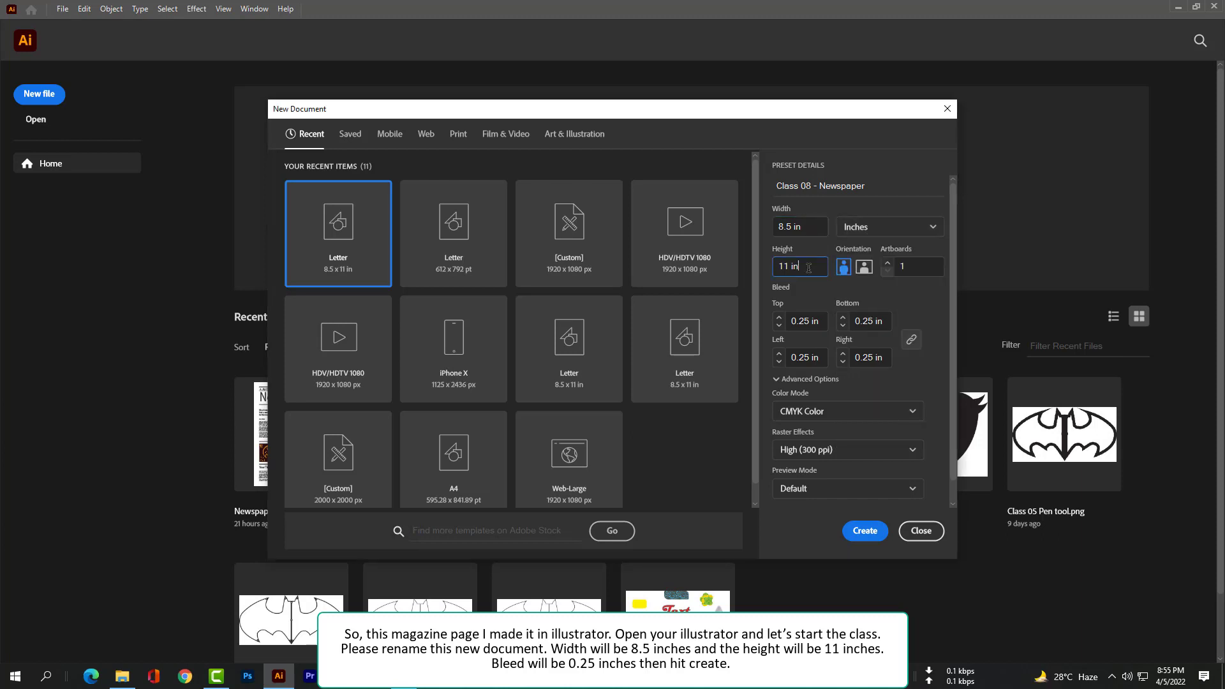
left_click(825, 324)
left_click_drag(822, 321, 785, 323)
type("0.25")
left_click(909, 291)
scroll(846, 400, "down", 1)
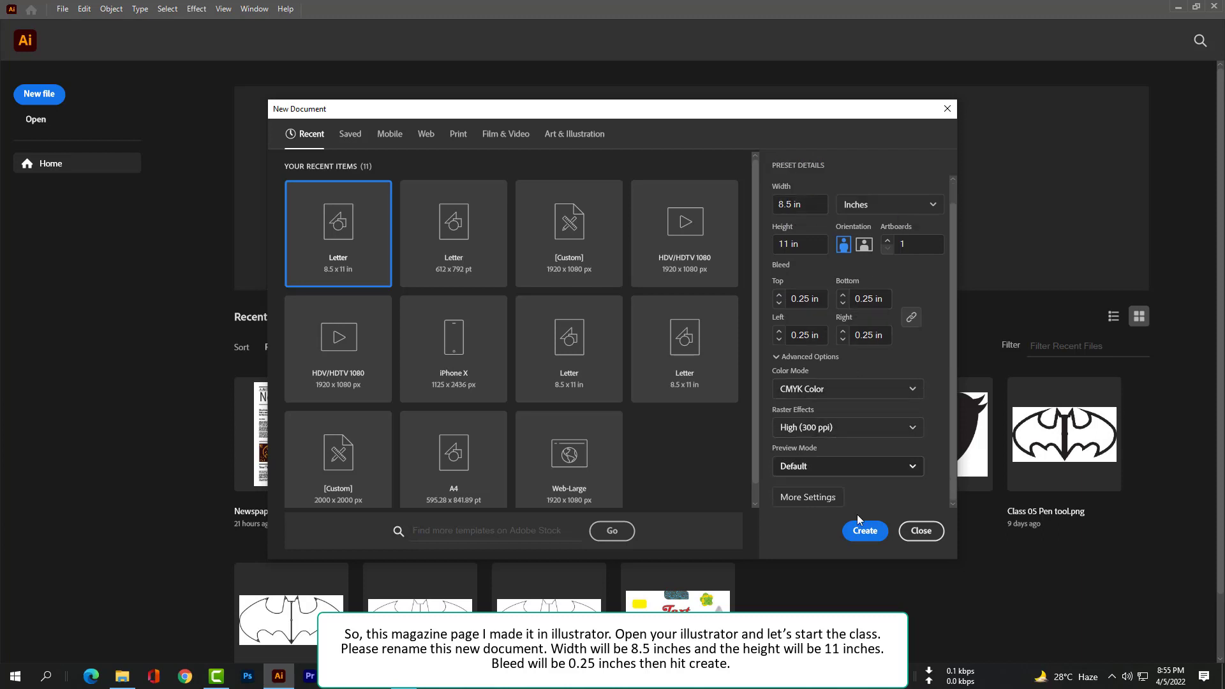
left_click(859, 533)
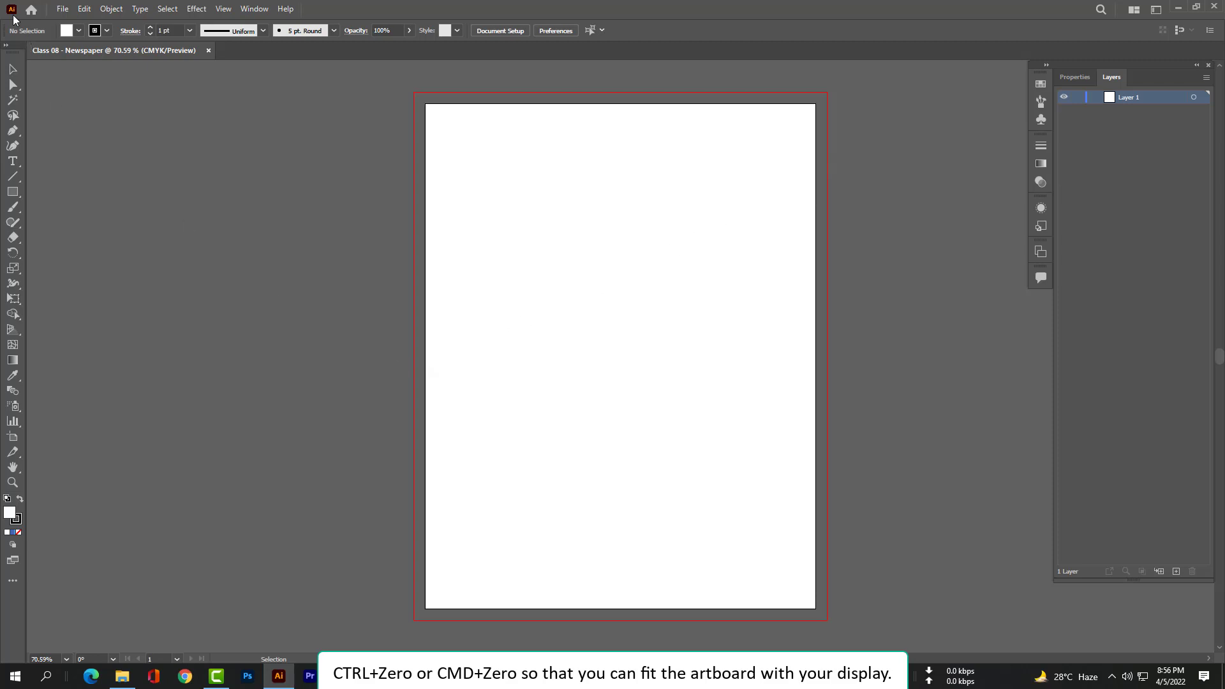
Place the linked image "Newspaper Tamplate.png" near the artboard's upper-left corner, about 7.07 by 10.52 in.
key("ctrl+0")
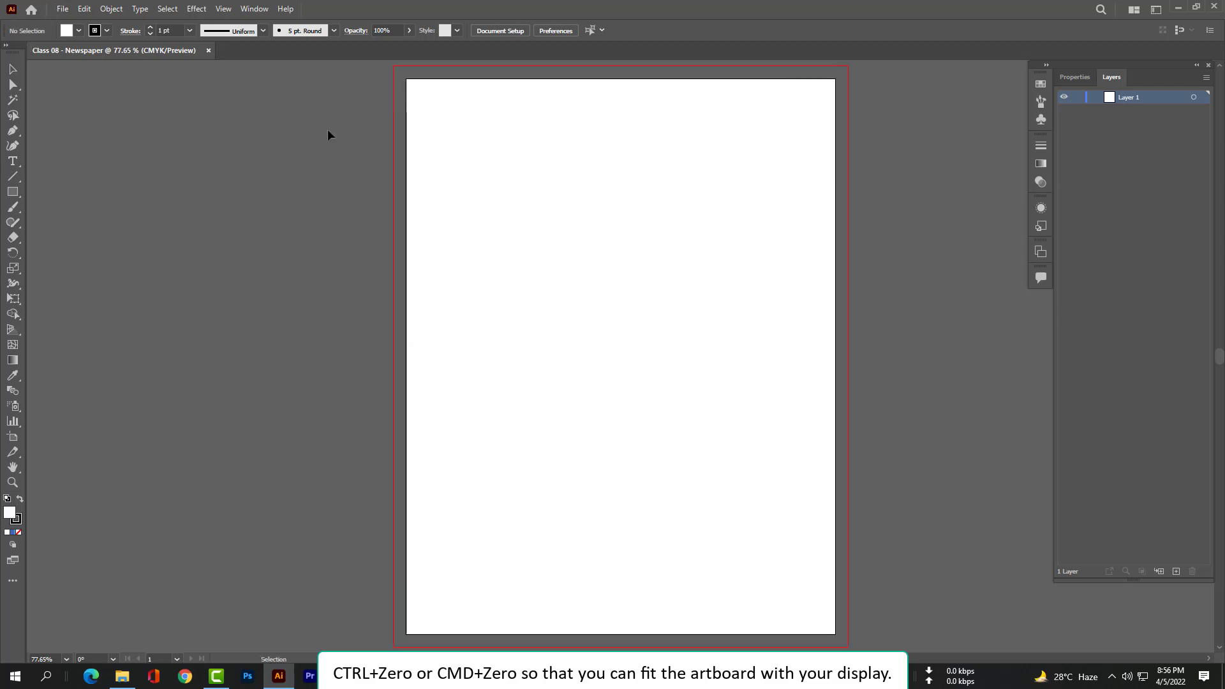
left_click(63, 9)
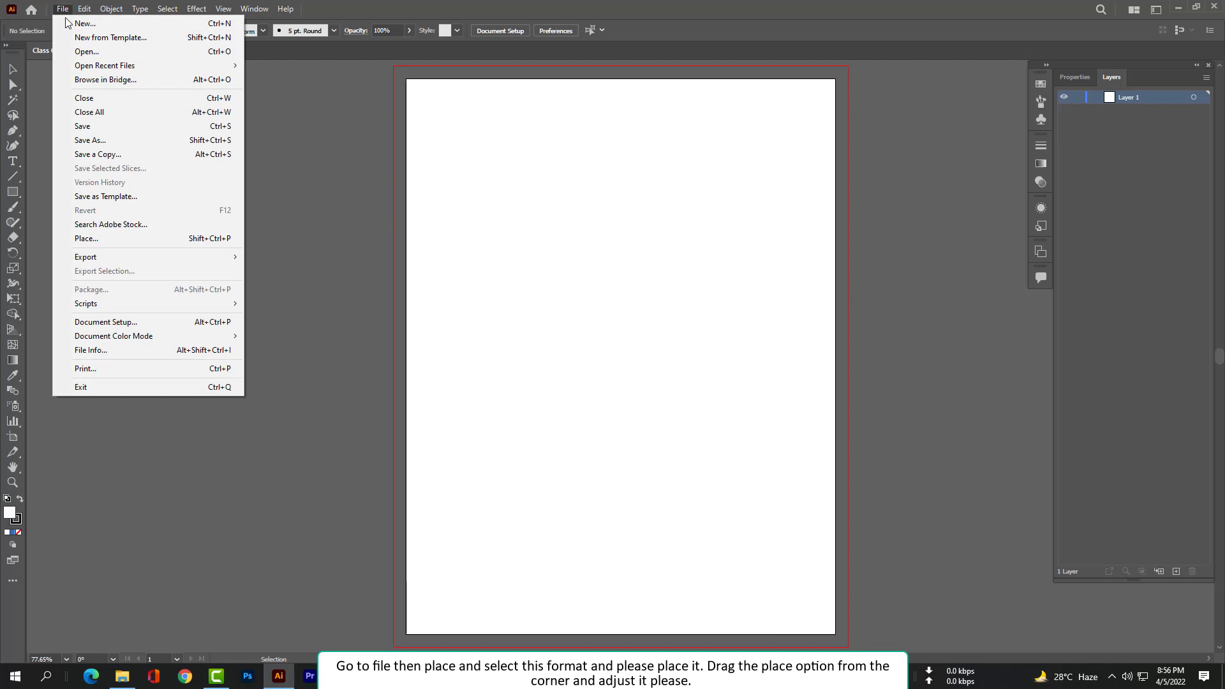
left_click(117, 238)
left_click(214, 112)
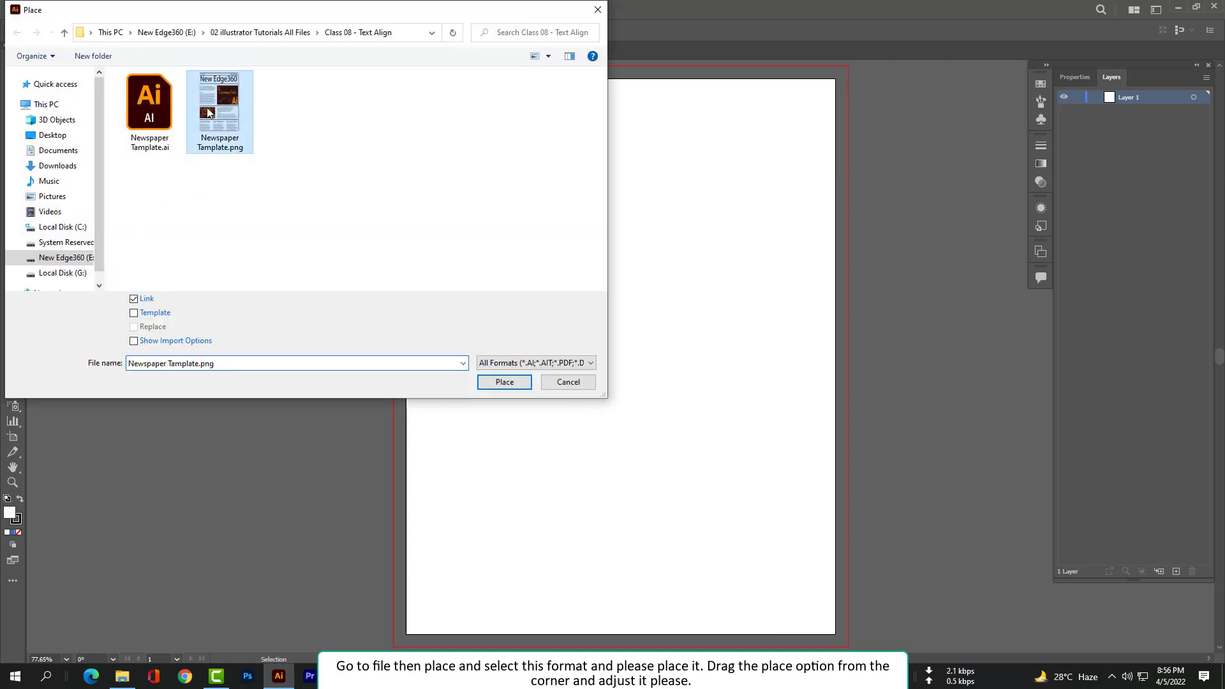
left_click(504, 382)
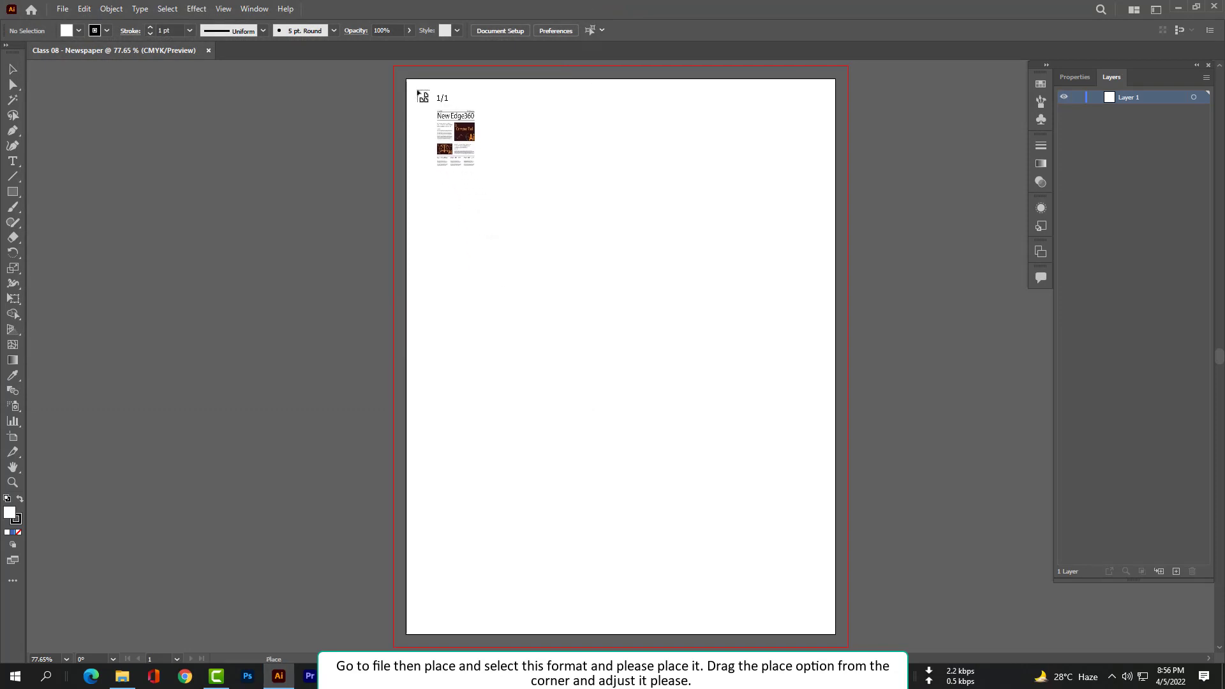
left_click_drag(416, 85, 947, 619)
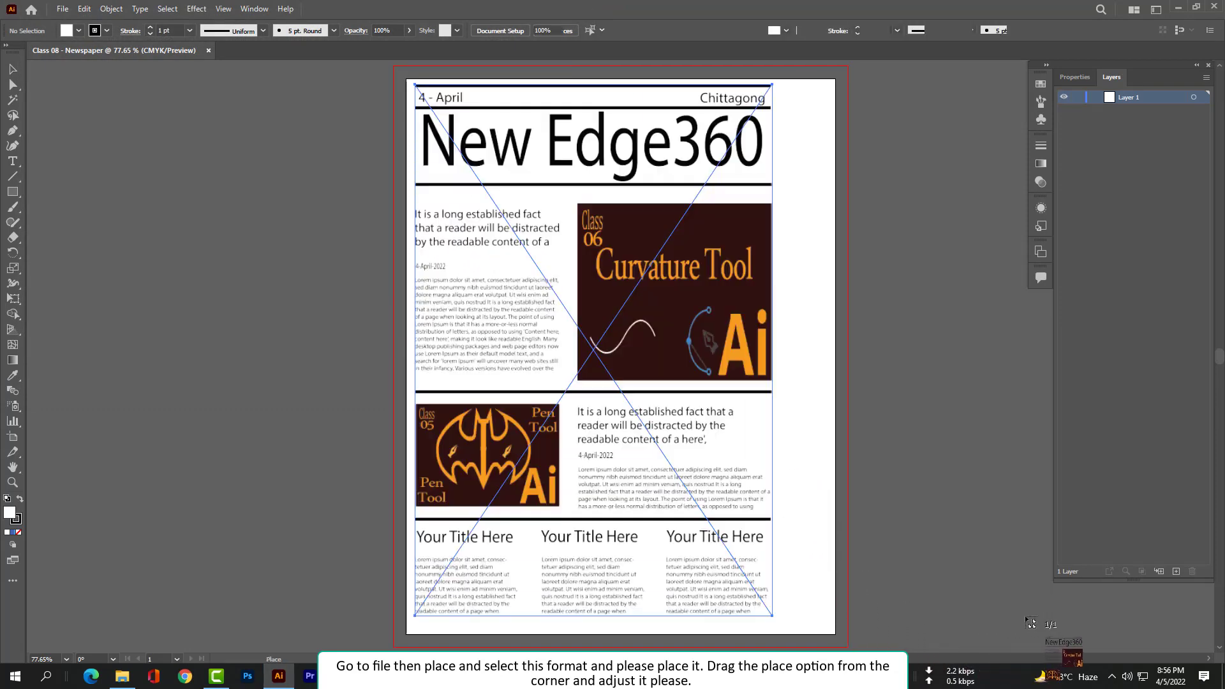
Stretch the placed newspaper image horizontally toward the right page margin, to about 8.11 in wide.
left_click_drag(772, 350, 827, 353)
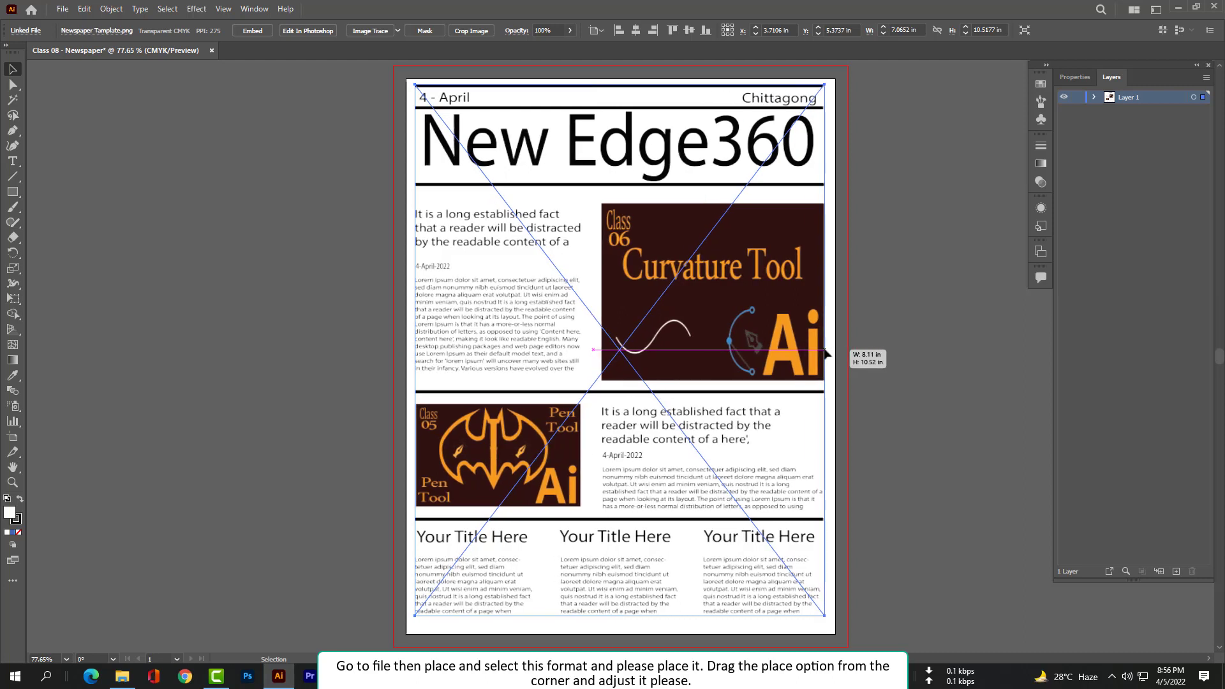
left_click_drag(827, 353, 827, 353)
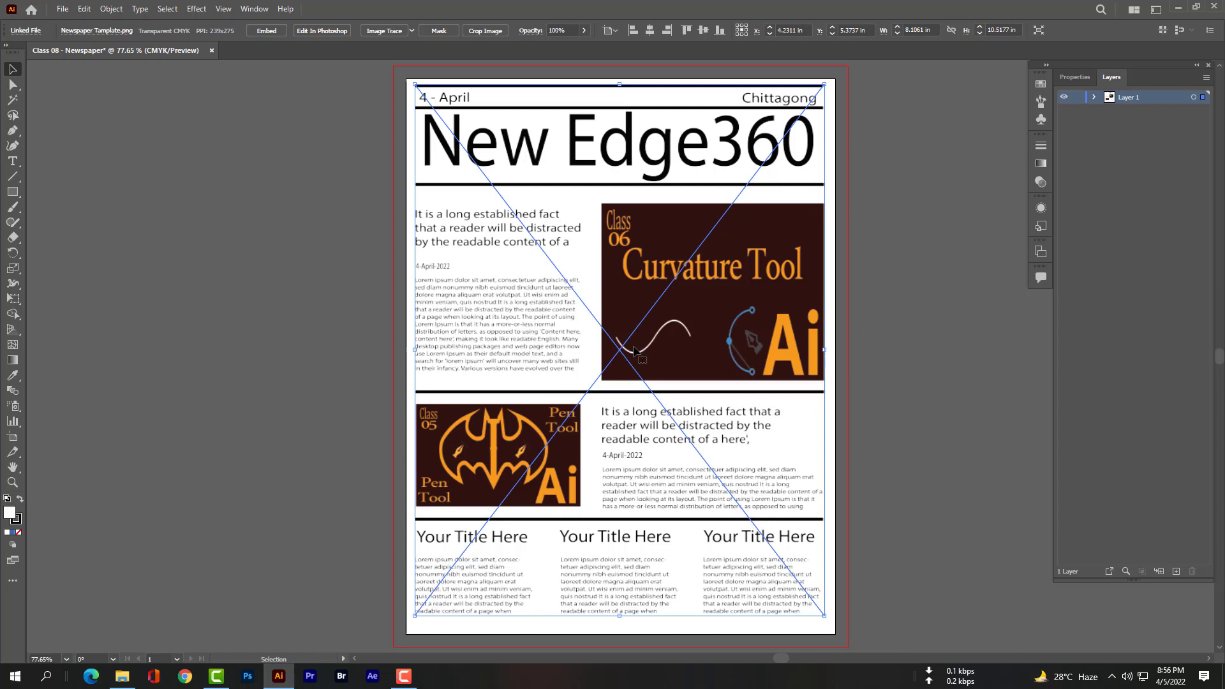
left_click(261, 297)
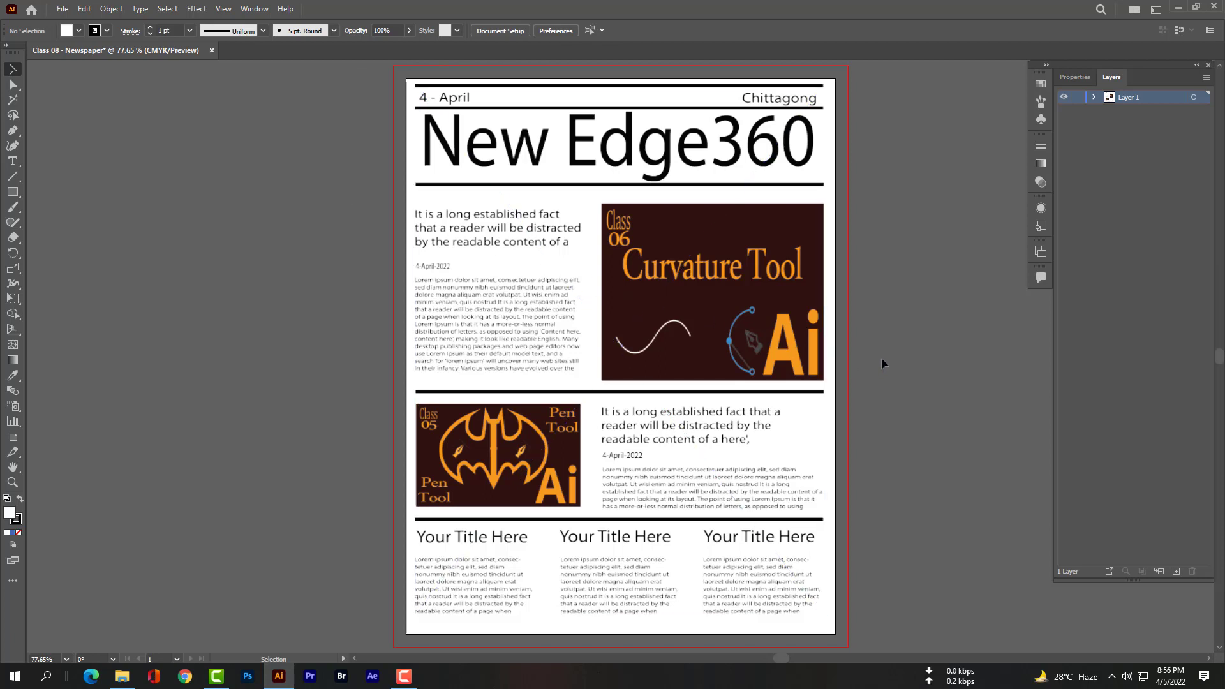
Expand Layer 1 and rename the linked image inside it as BG.
left_click(1093, 97)
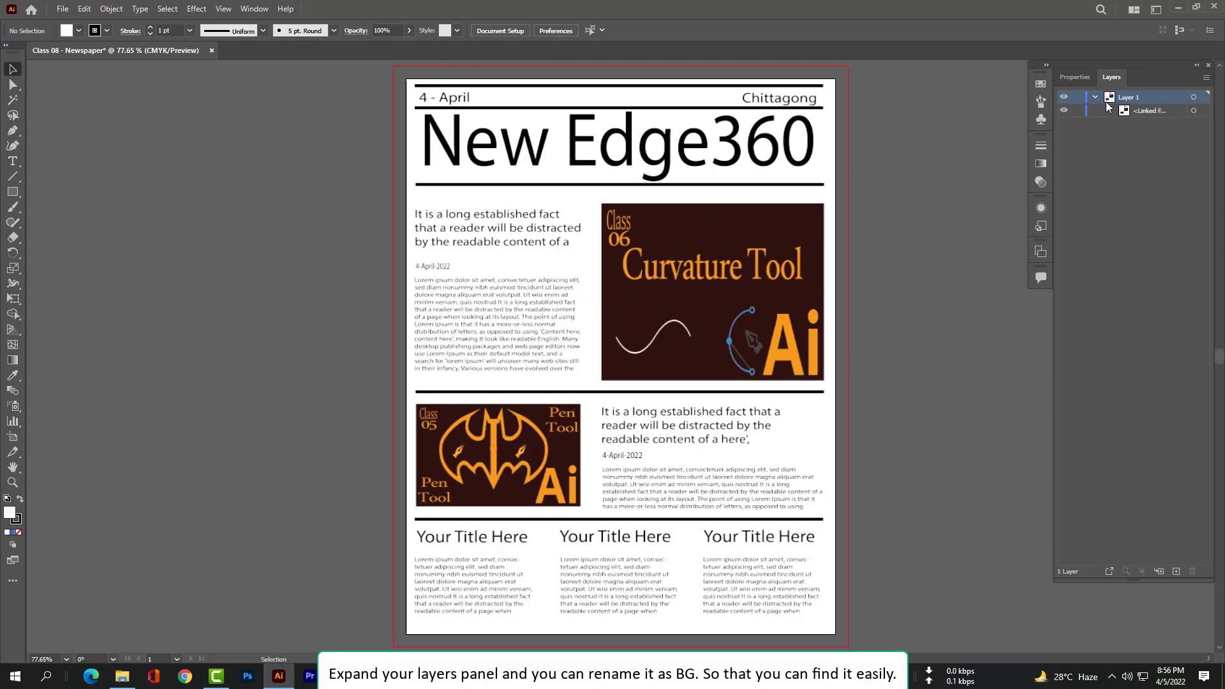
type("BG")
left_click(1145, 126)
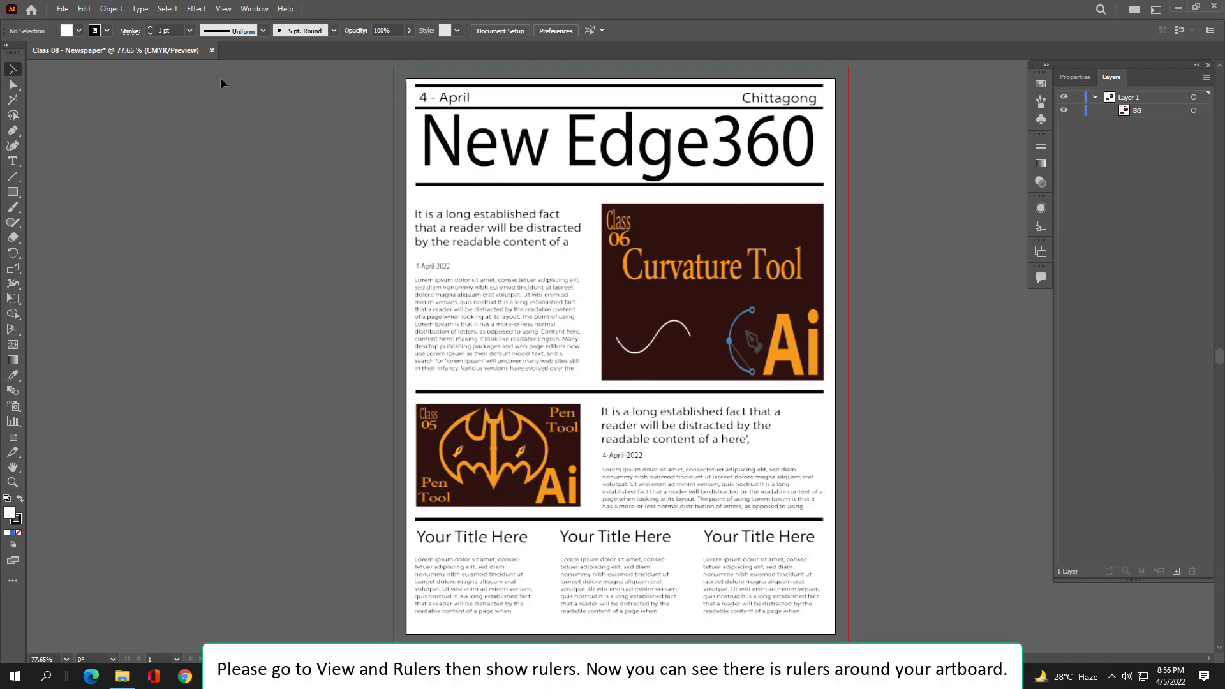
Show the rulers around the artboard.
left_click(223, 9)
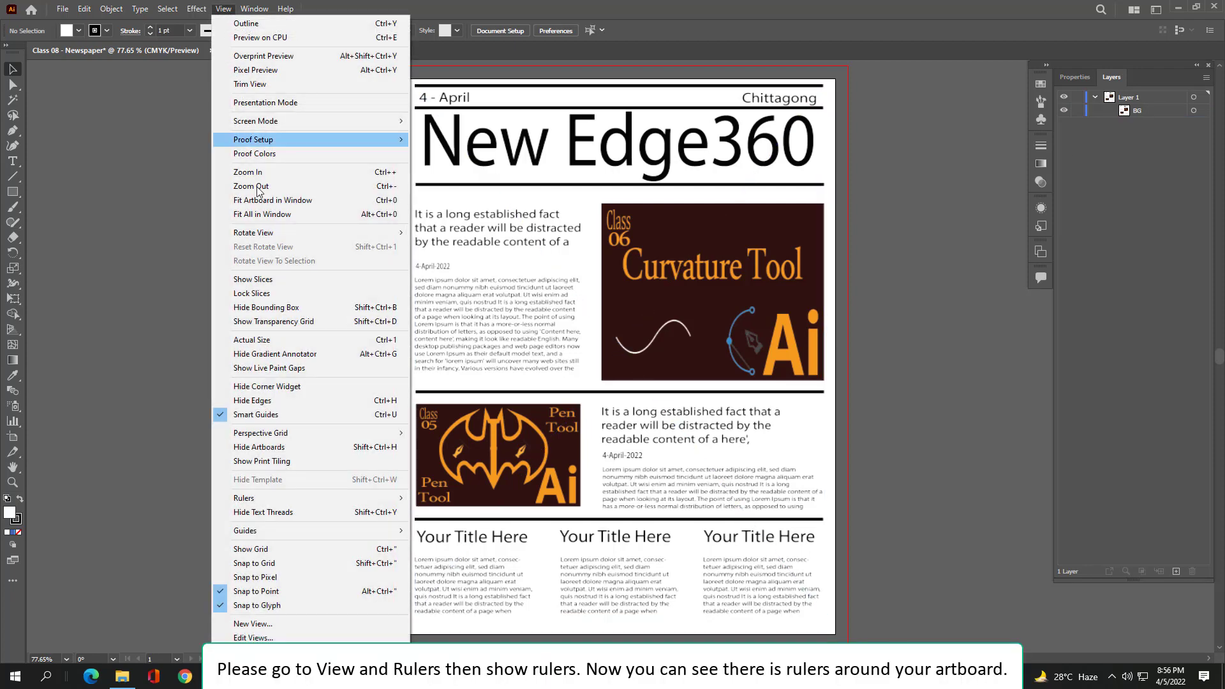
mouse_move(322, 501)
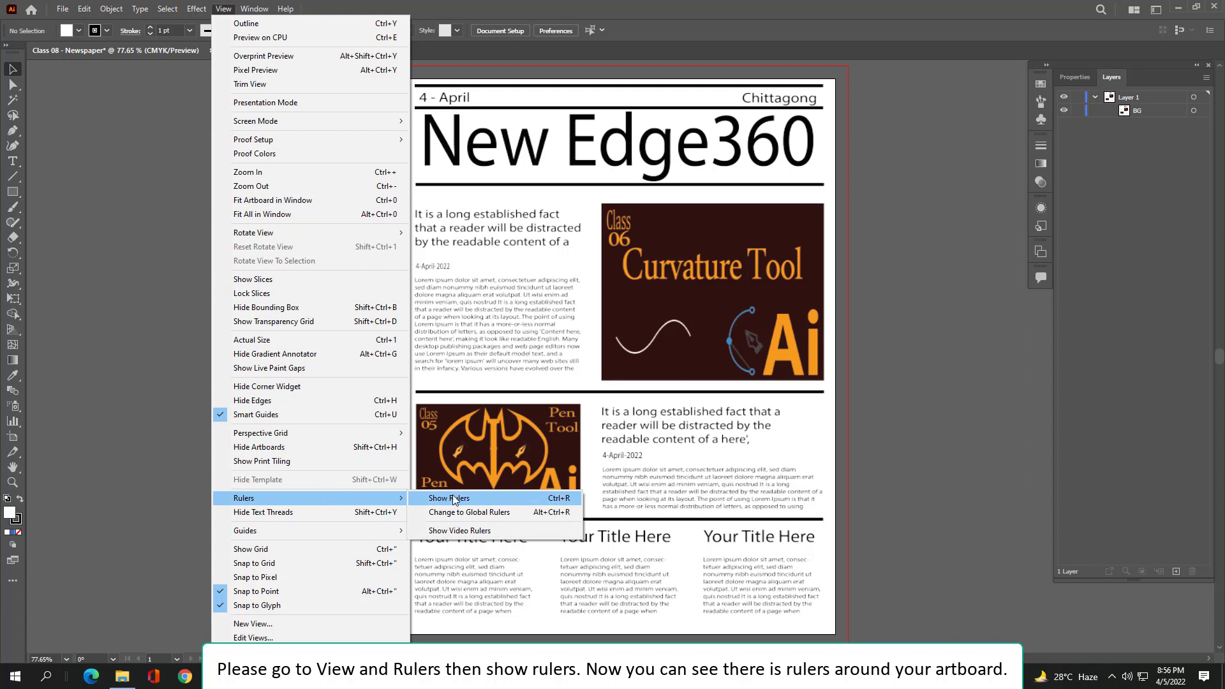
left_click(454, 498)
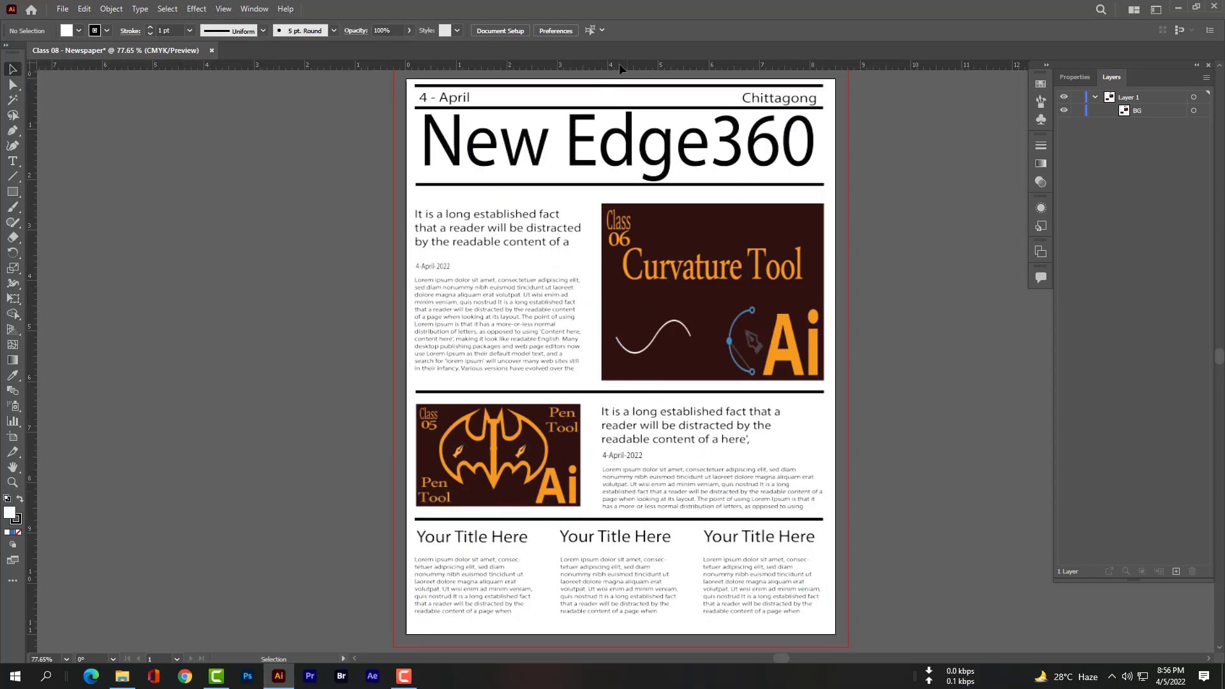
Add vertical guides at the newspaper's left text margin and at the left edge of the large Curvature Tool picture.
left_click_drag(32, 166, 202, 183)
left_click_drag(391, 183, 415, 184)
left_click_drag(32, 178, 601, 241)
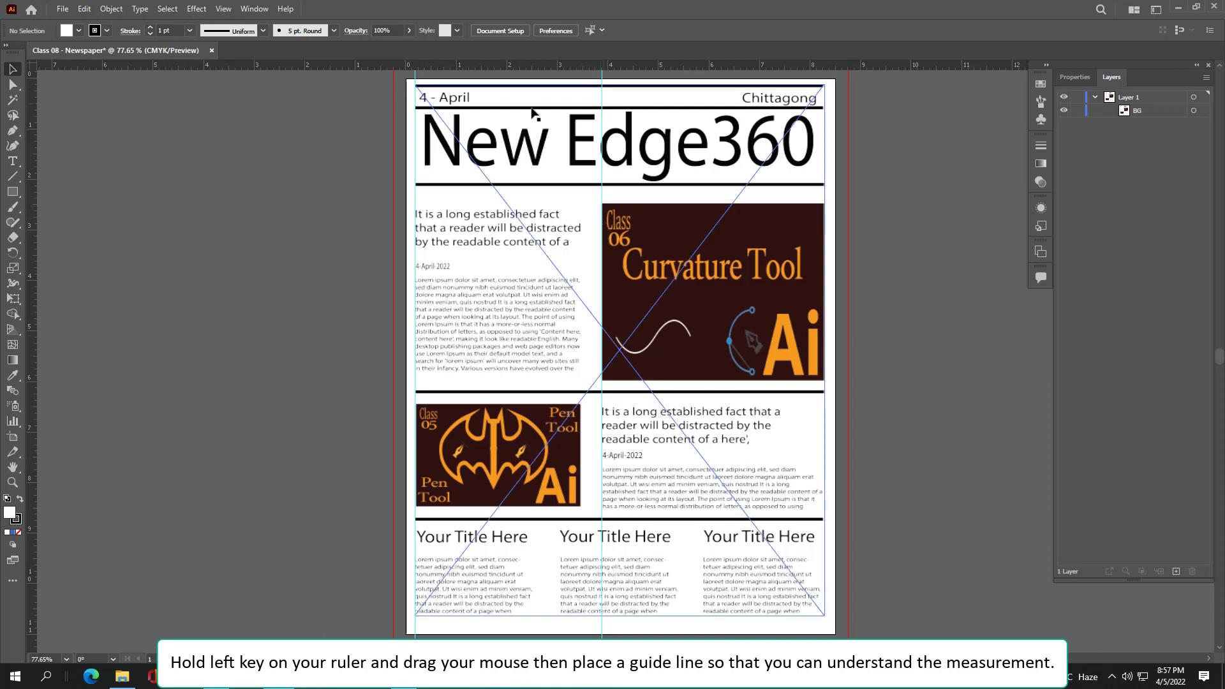
Add horizontal guides along the header rules, the two lower divider rules, and the top of the "Your Title Here" headings.
left_click_drag(484, 63, 473, 183)
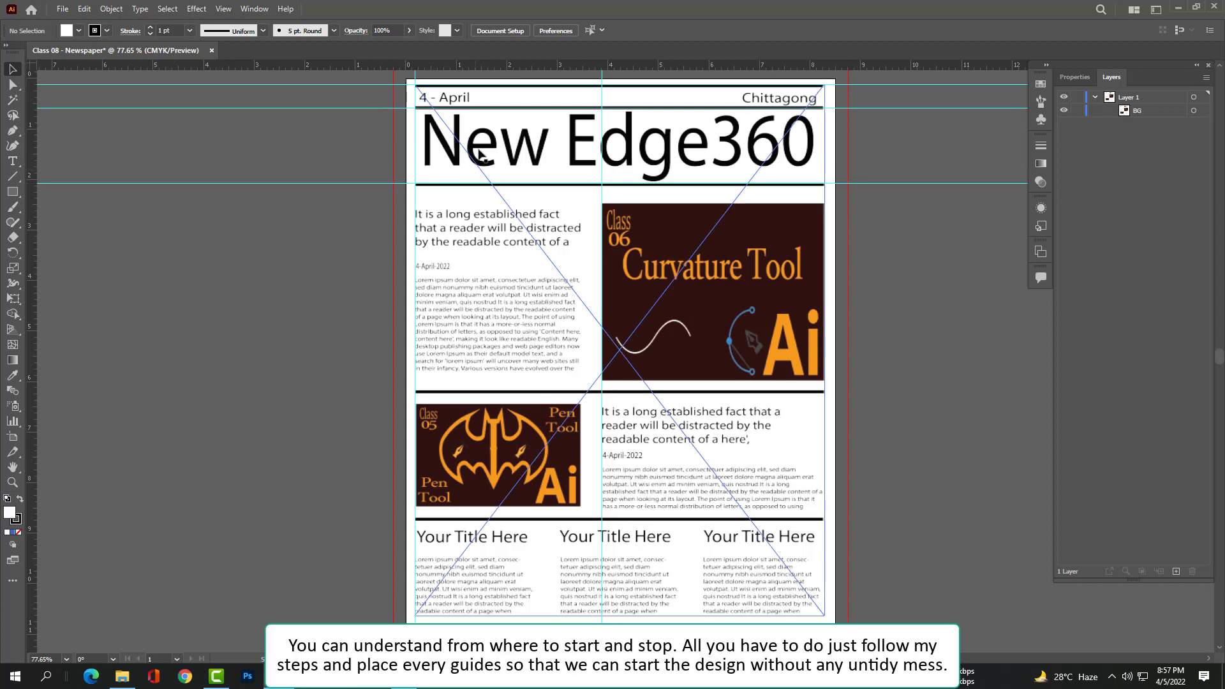
left_click_drag(497, 65, 454, 397)
left_click_drag(509, 67, 479, 520)
left_click_drag(545, 66, 508, 533)
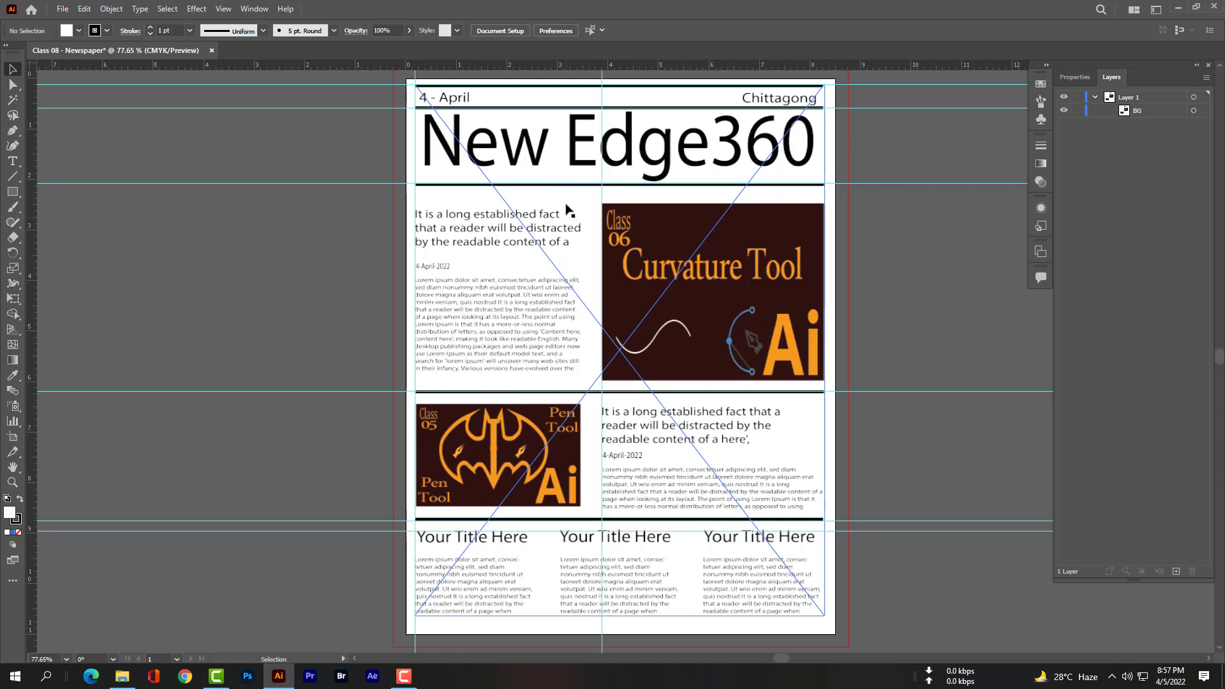
Add horizontal guides at the bottom and top of the first article's three-line headline.
left_click_drag(575, 81, 580, 247)
left_click_drag(551, 67, 547, 211)
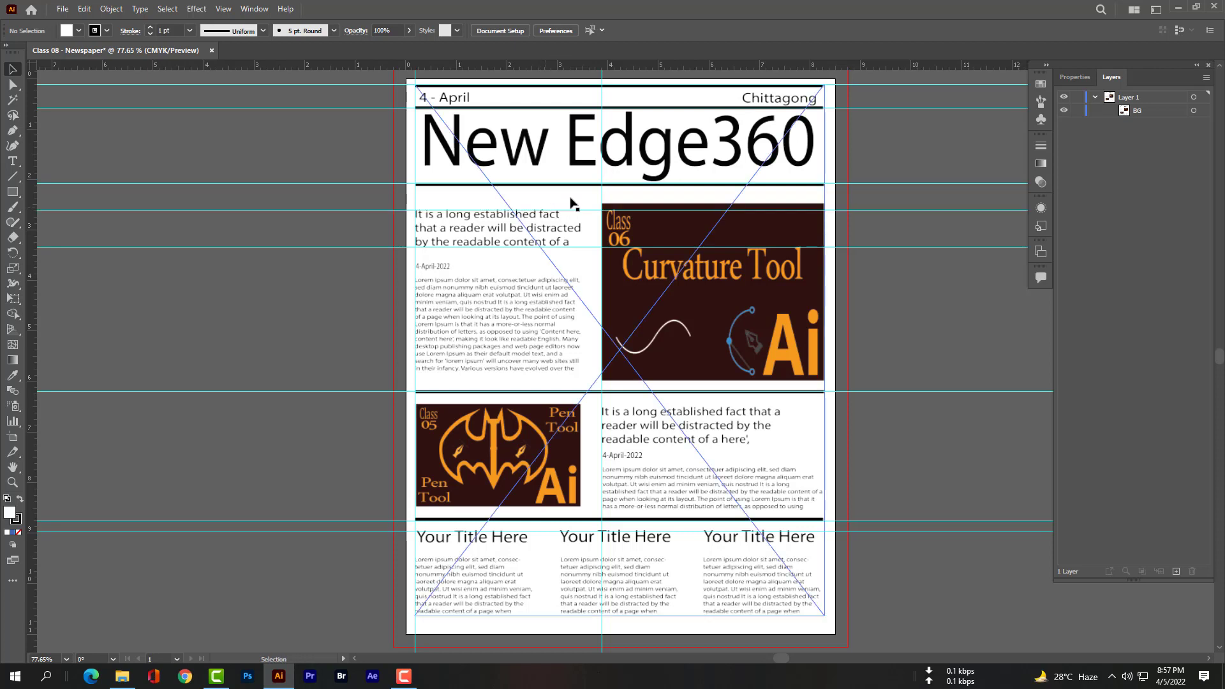
Draw a straight horizontal line about 8.06 in long along the topmost guide with the Line Segment tool.
key("ctrl+a")
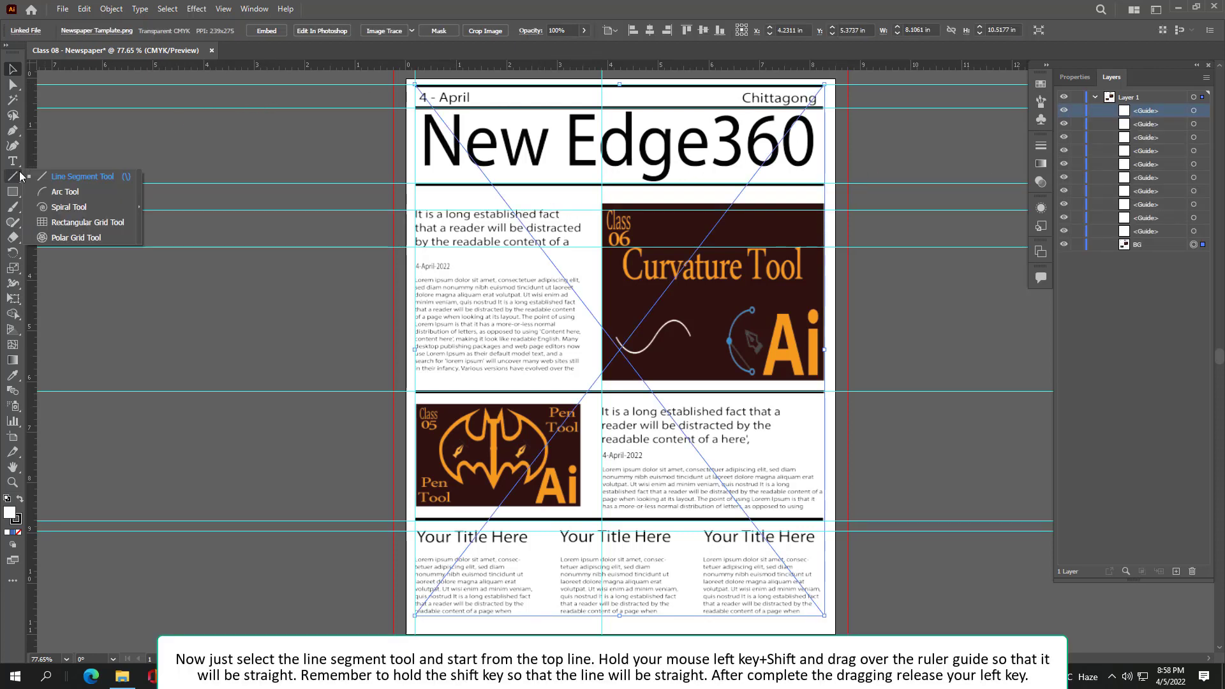
left_click(57, 174)
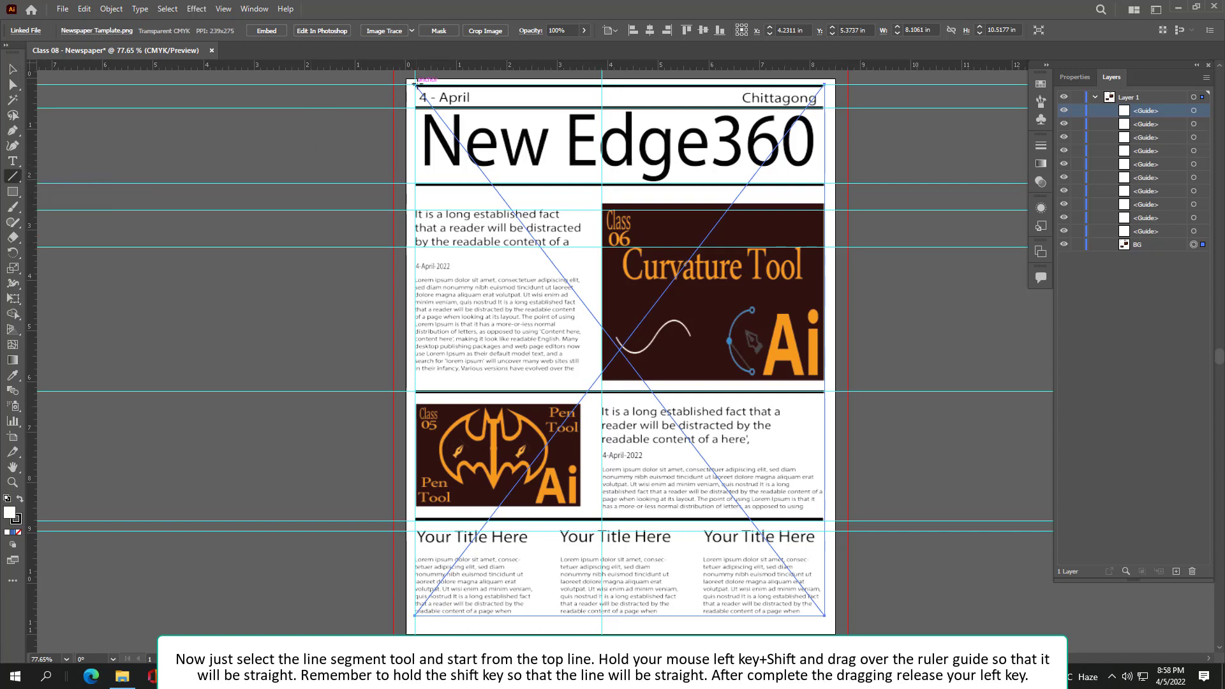
left_click_drag(415, 83, 650, 95)
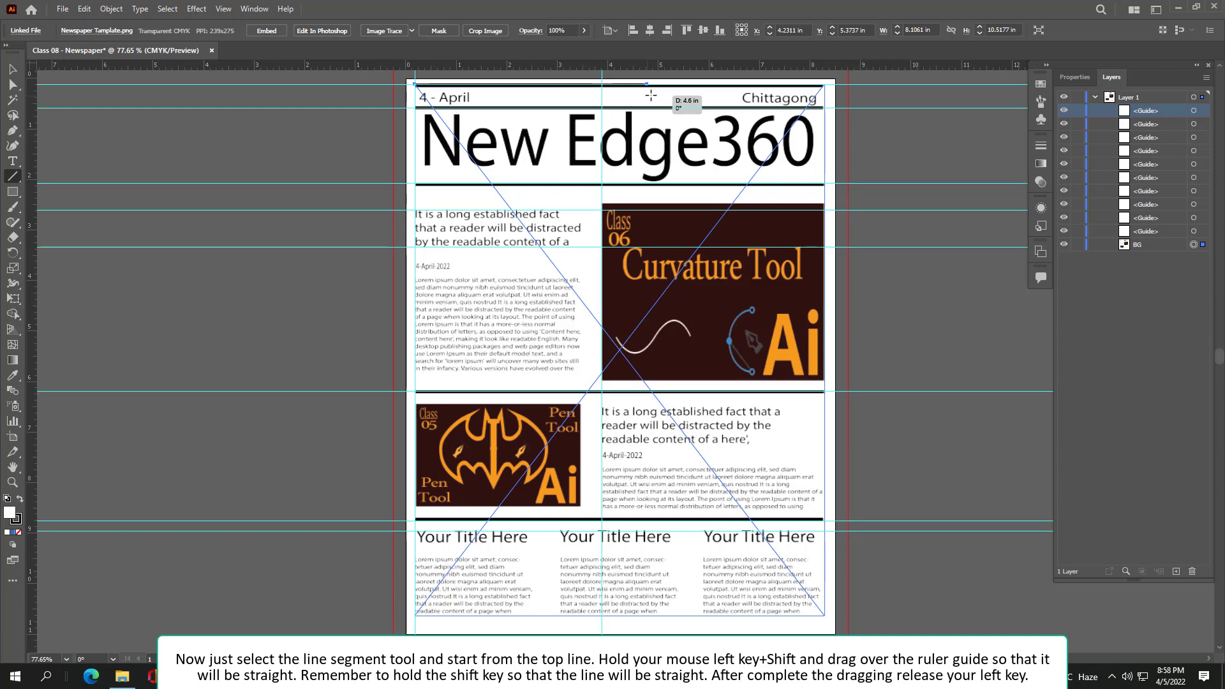
left_click_drag(651, 95, 823, 95)
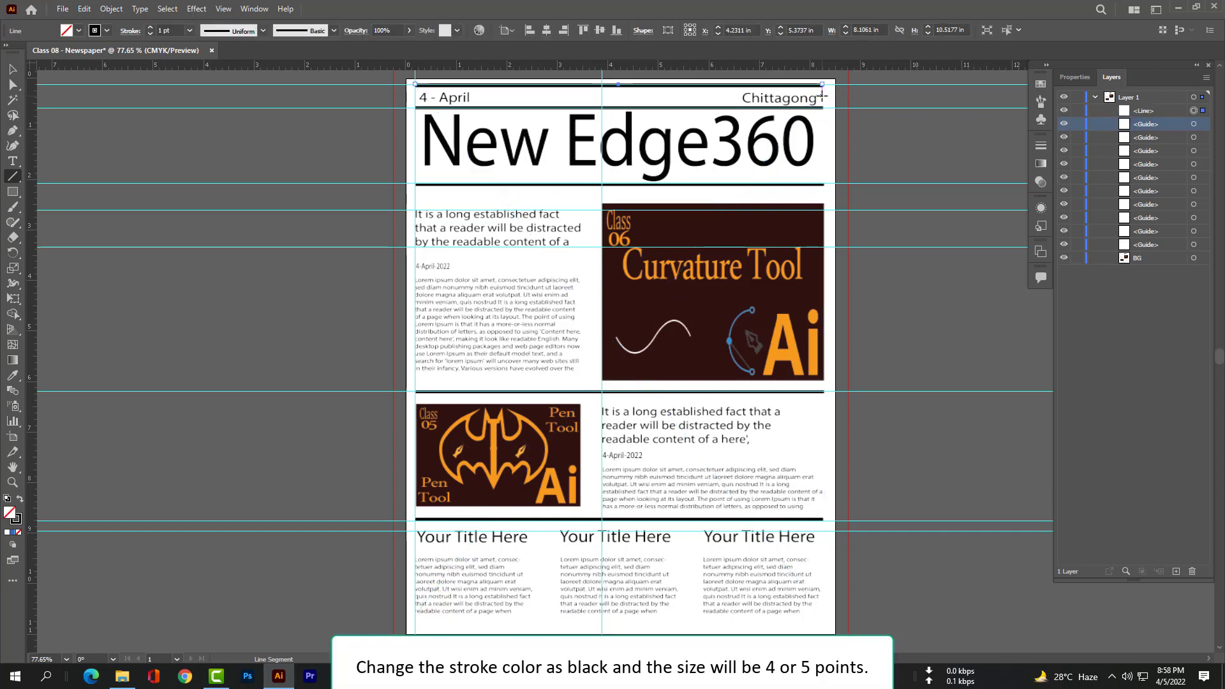
Set the top line's stroke weight to 4 pt.
left_click(107, 31)
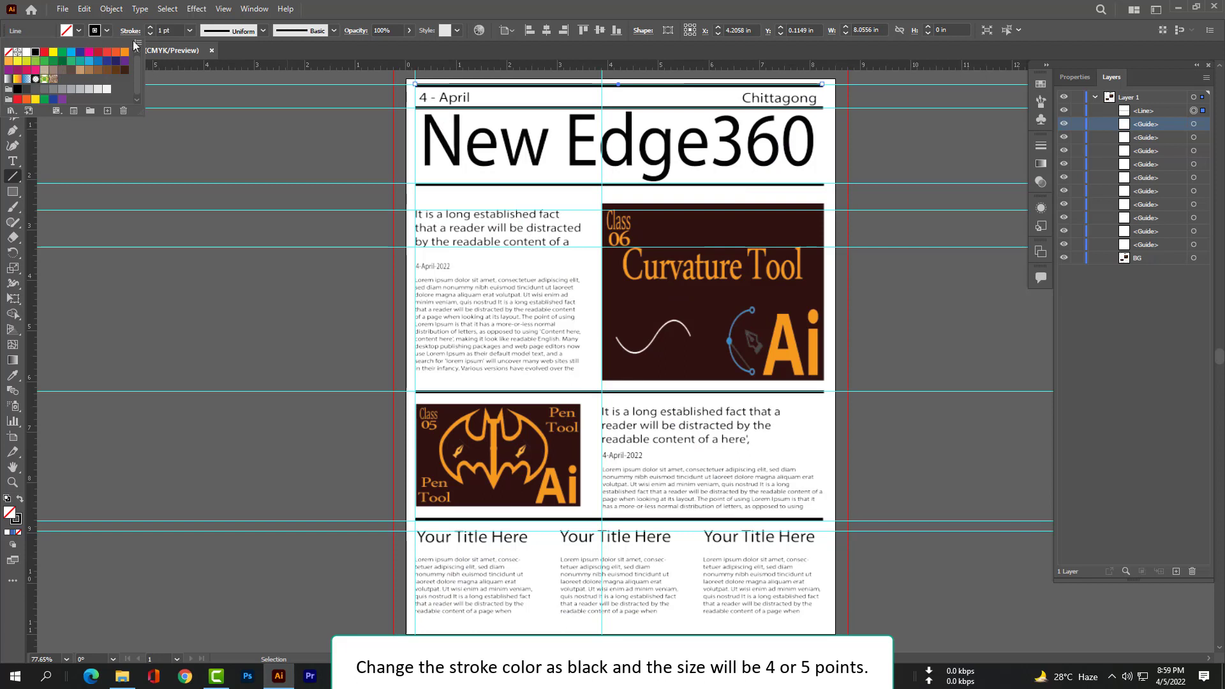
left_click(184, 30)
left_click(163, 31)
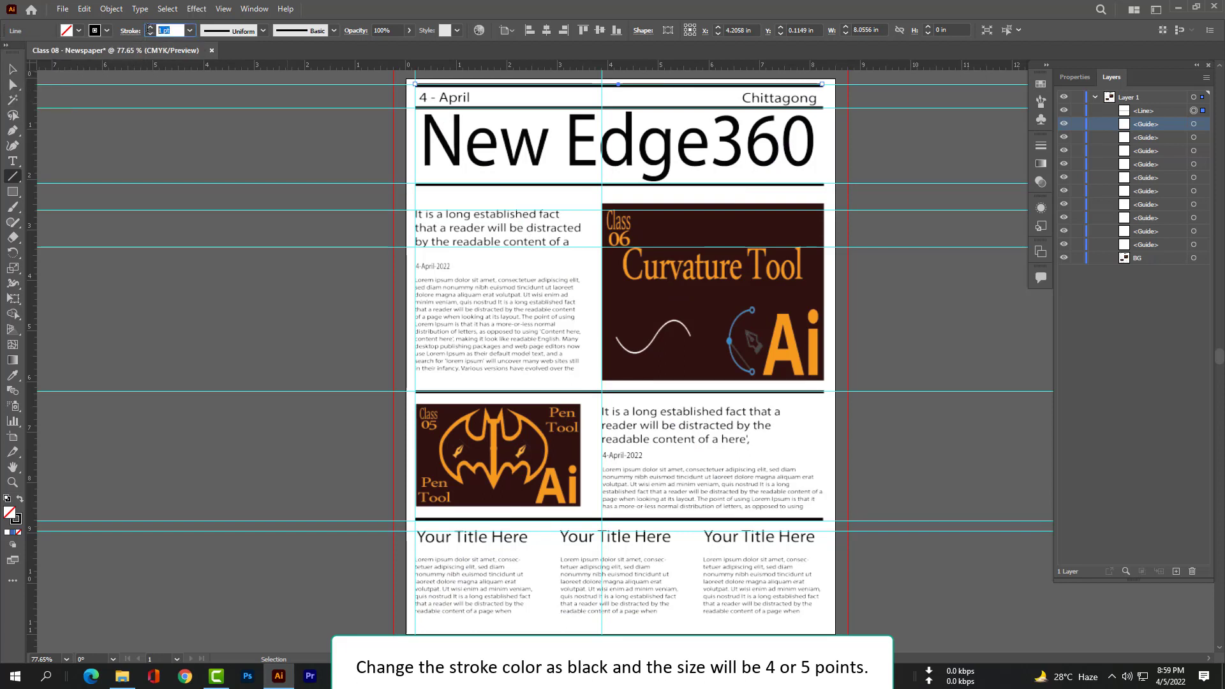
type("4")
key("Return")
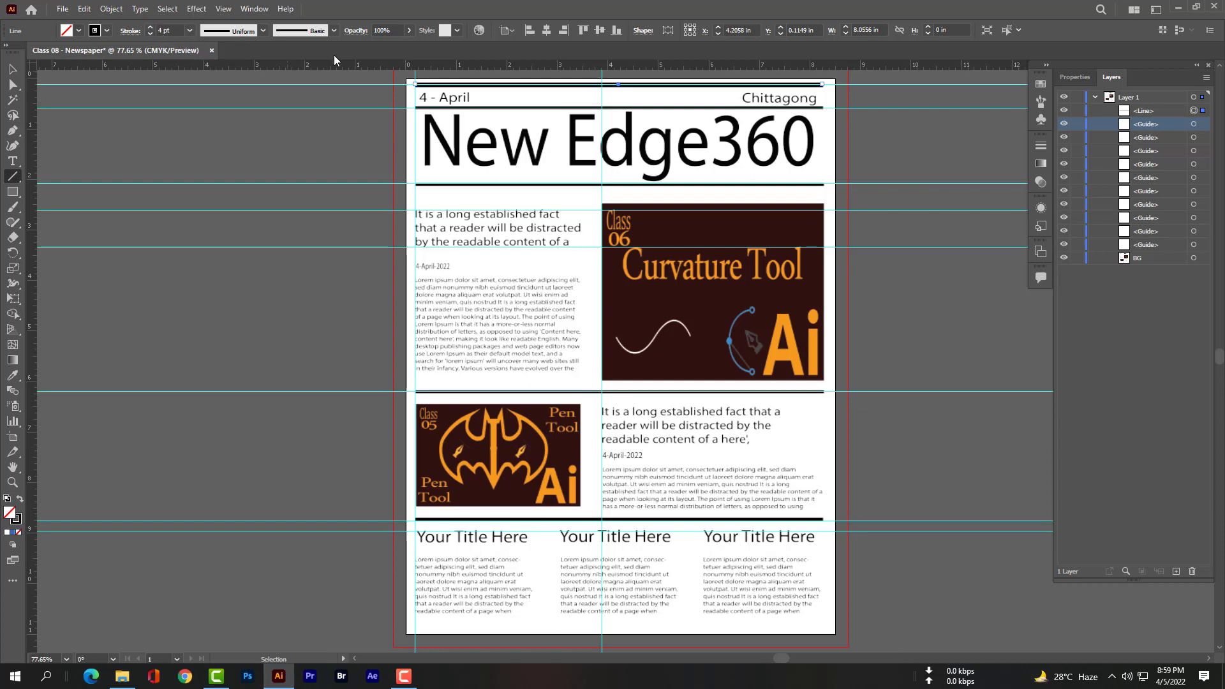
Duplicate the top line onto the rules above and below the masthead title and the divider above the "Your Title Here" headings.
key("v")
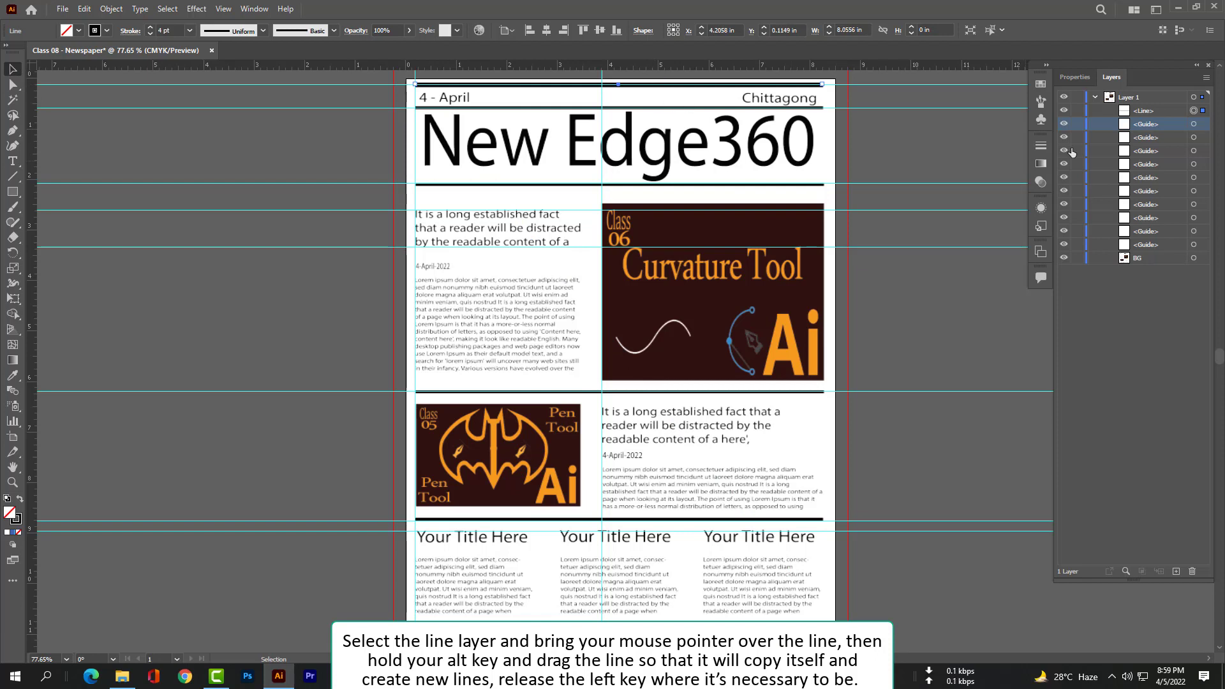
left_click(1148, 111)
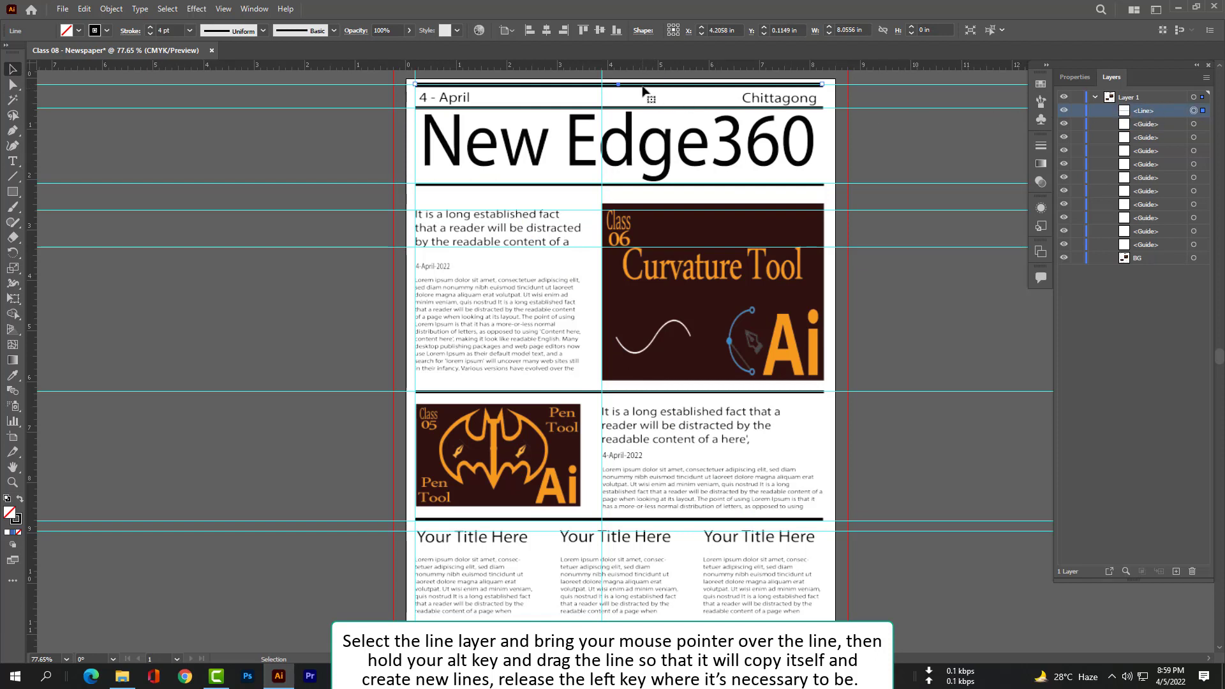
left_click_drag(643, 89, 643, 522)
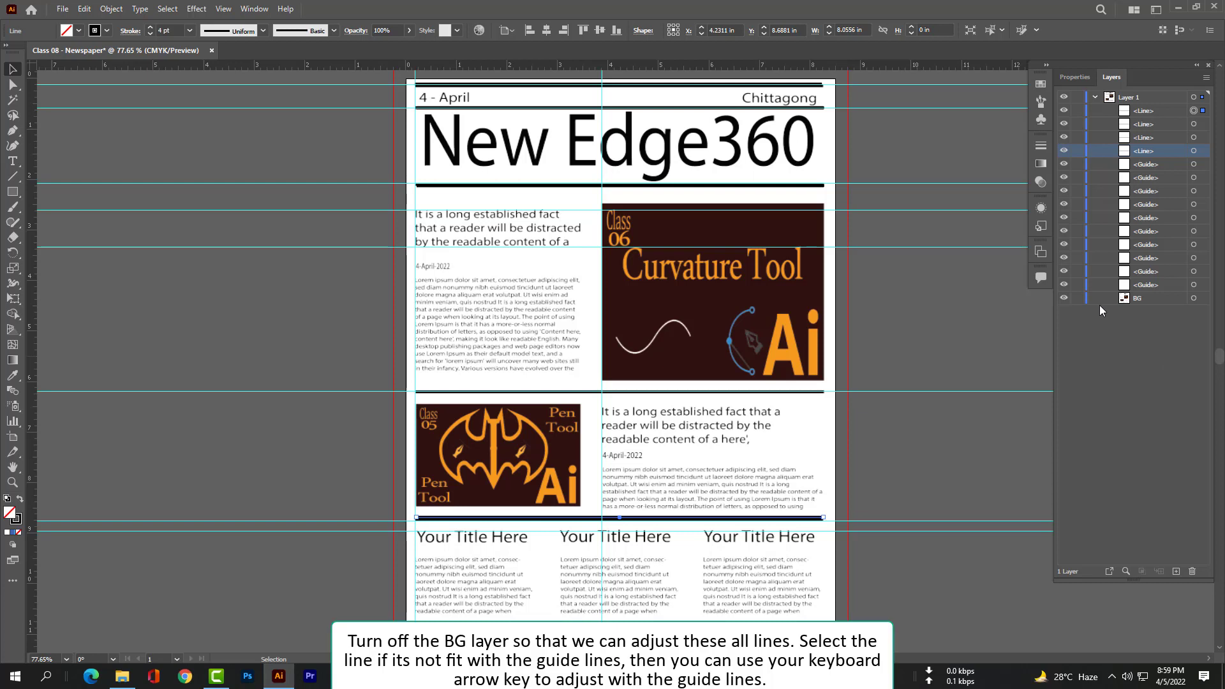
Hide the BG template image and add a vertical guide at the right end of the top line.
left_click(1064, 298)
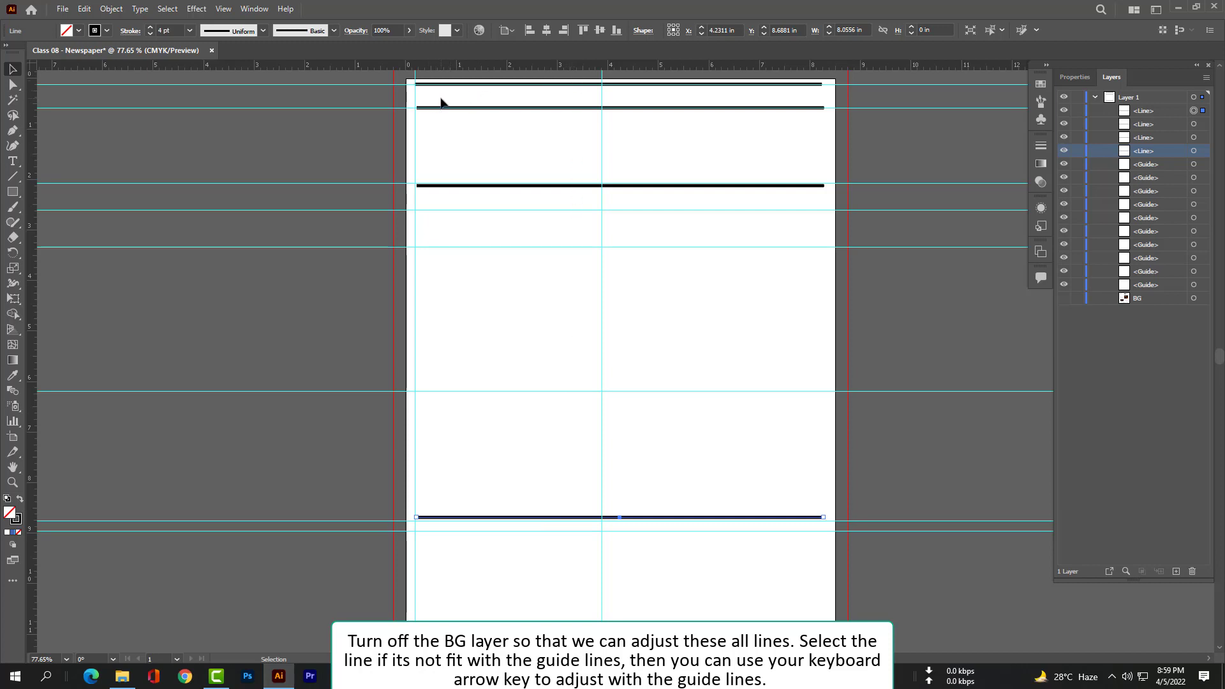
left_click(496, 107)
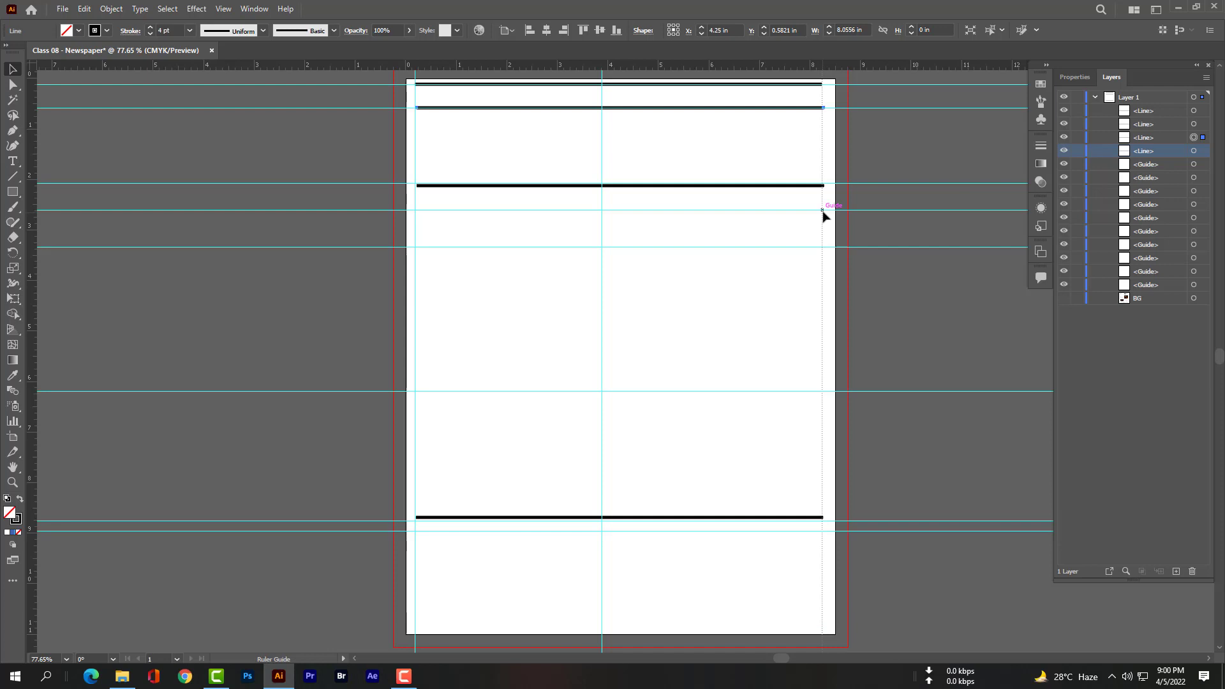
left_click_drag(822, 215, 822, 214)
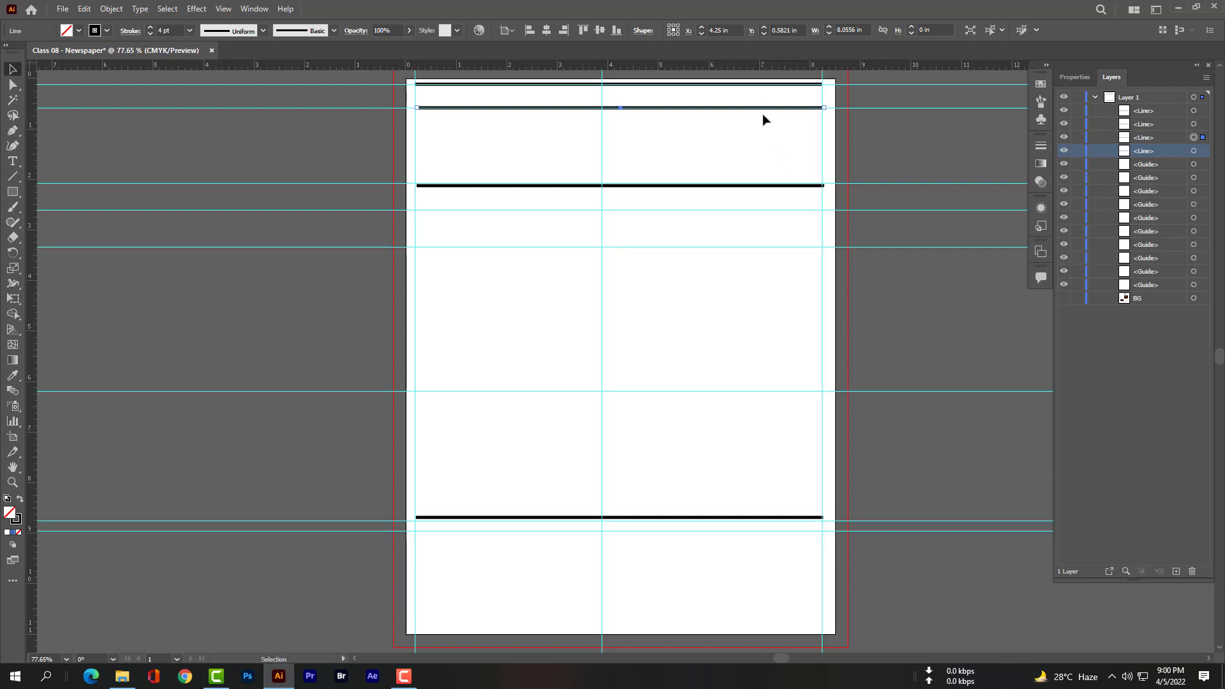
Nudge the three duplicated lines left so their ends fit between the outer vertical guides.
key("Left")
key("Left")
left_click(343, 134)
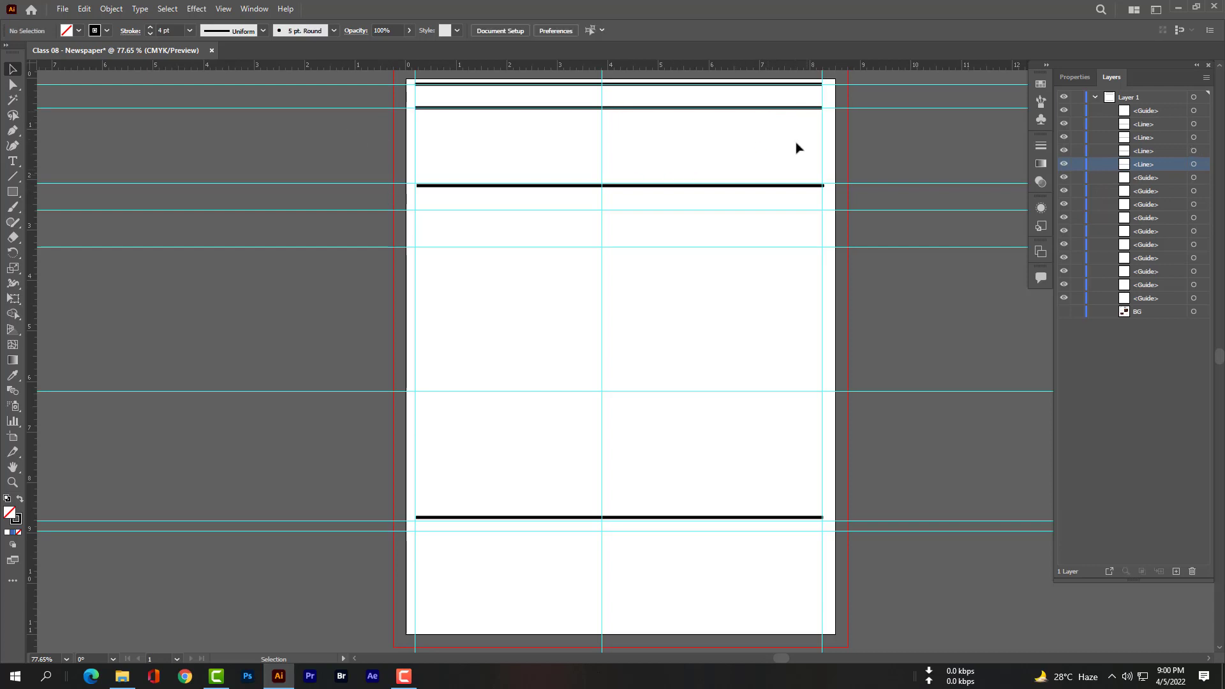
left_click(793, 187)
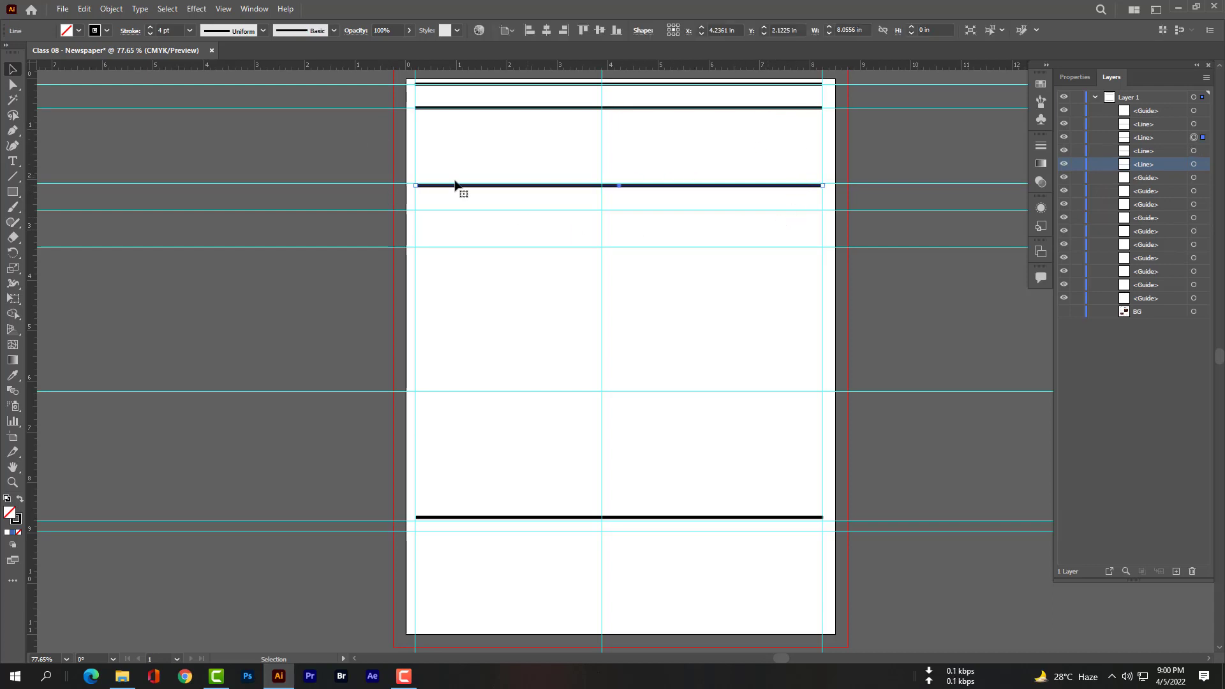
left_click(347, 154)
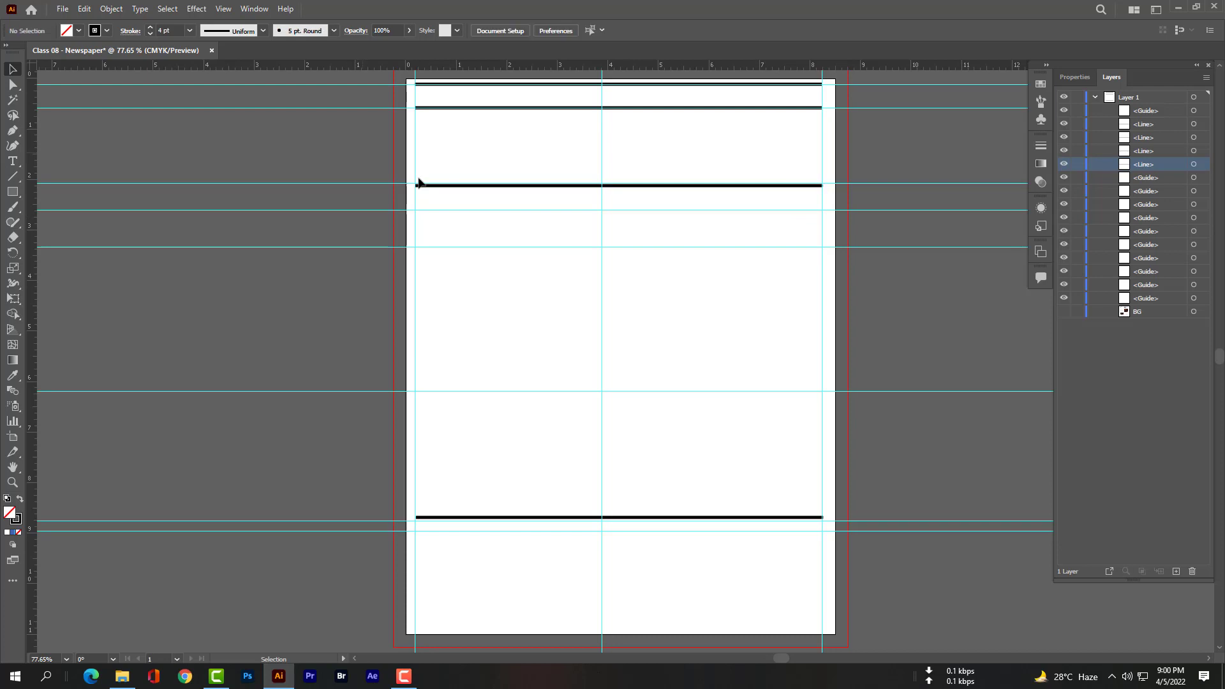
left_click(796, 186)
left_click(295, 126)
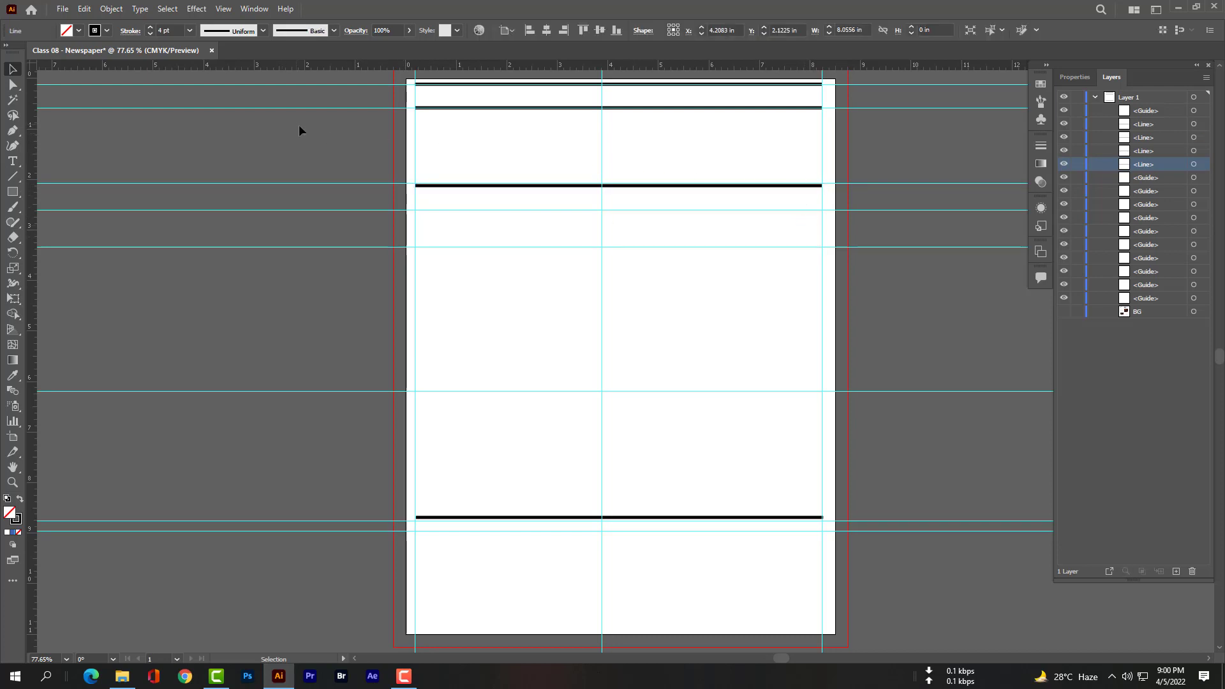
left_click(802, 518)
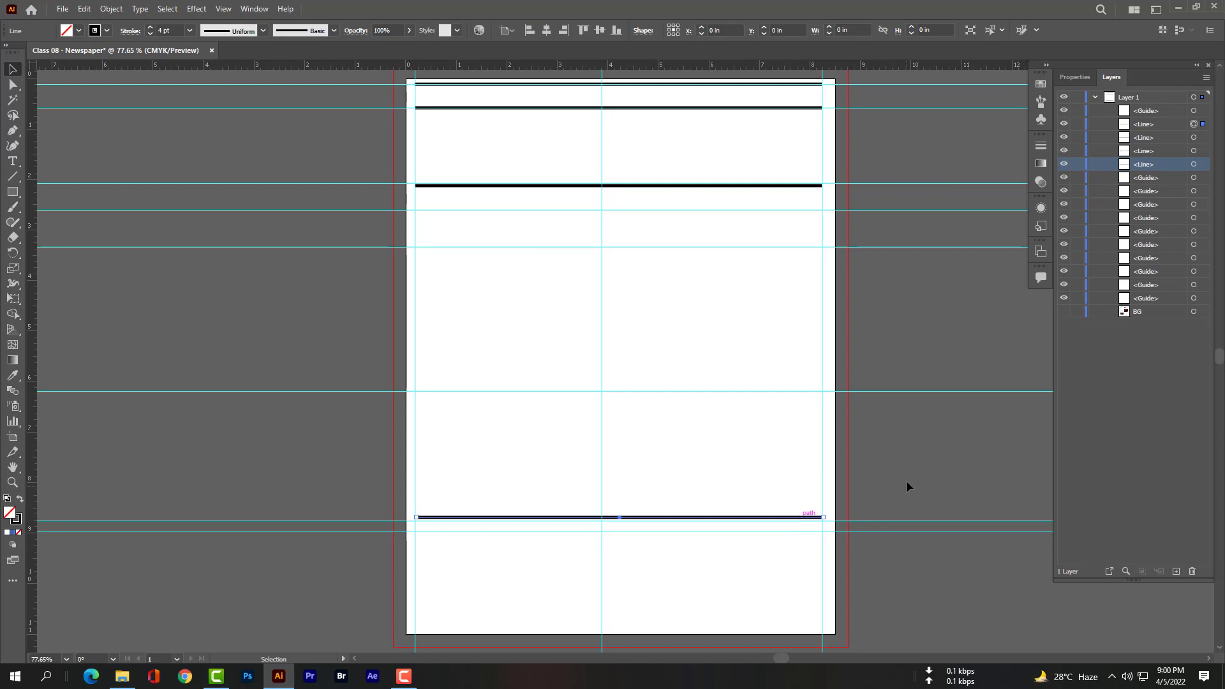
left_click(908, 483)
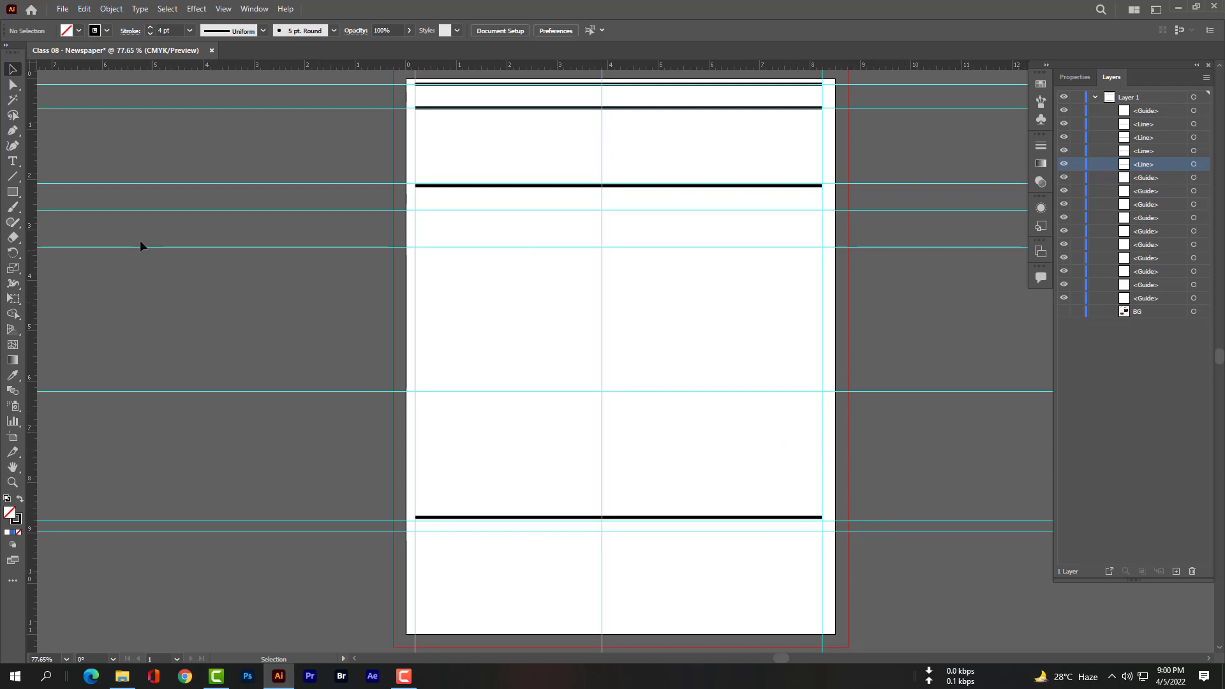
Add the date text "5 - April" at the left end between the two top lines and set its font size to 22 pt.
left_click(13, 162)
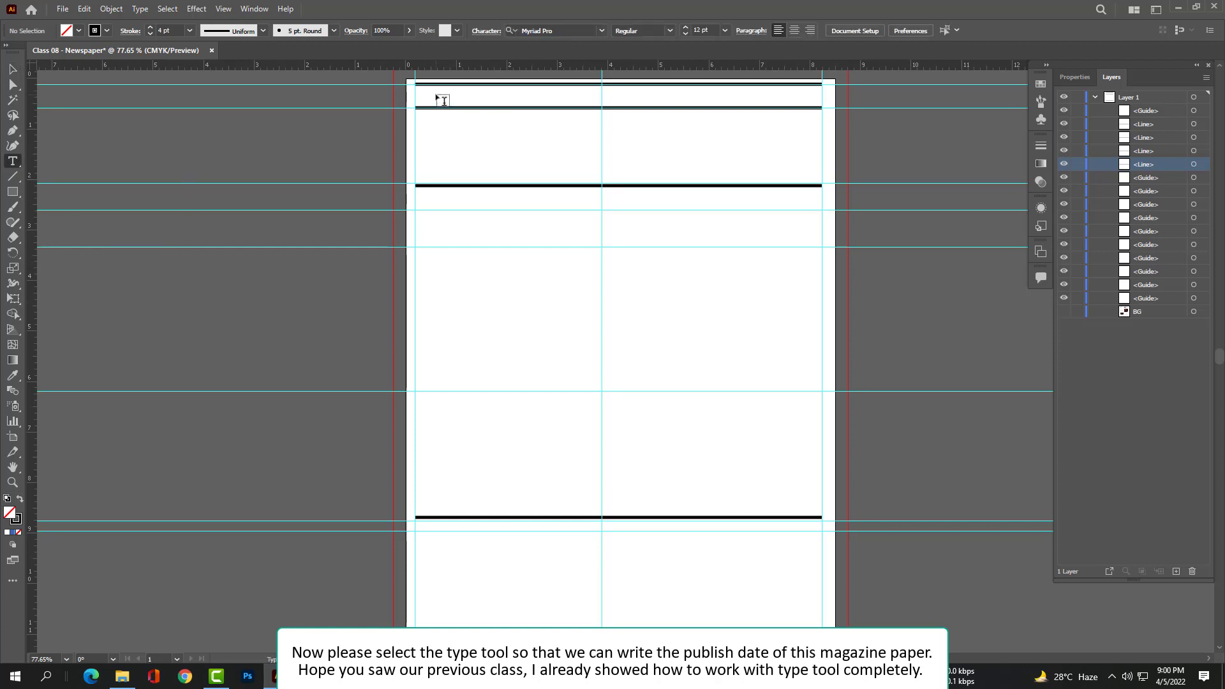
left_click(440, 97)
type("5 - April")
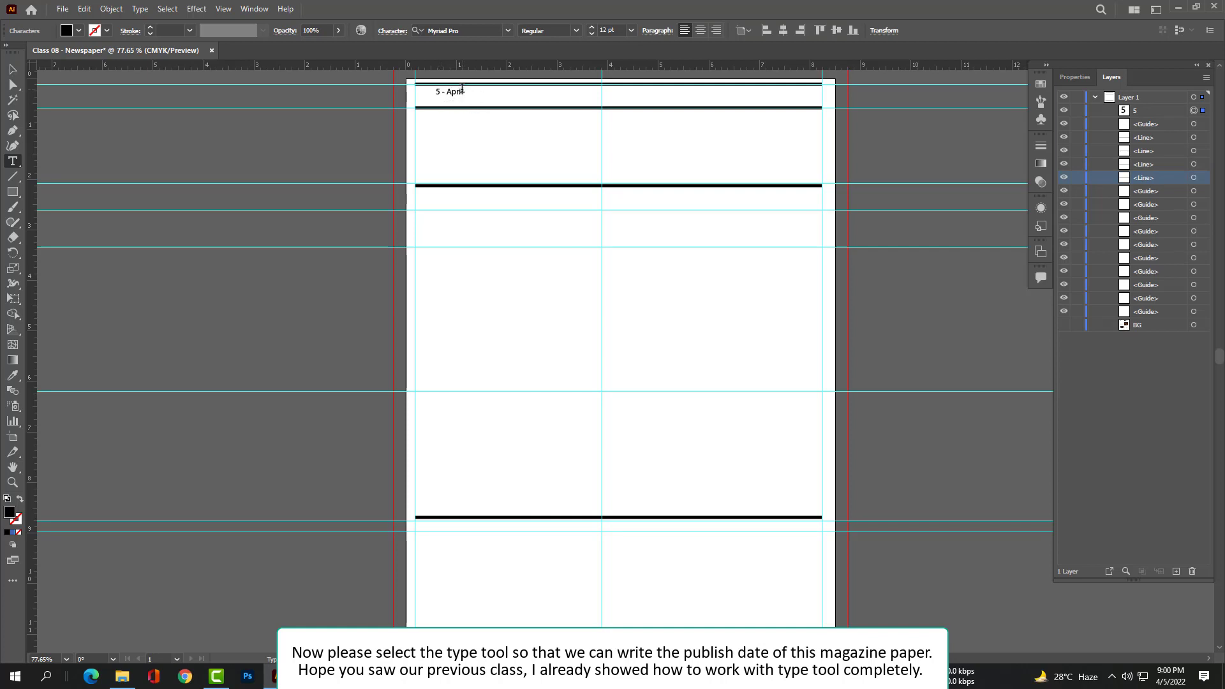
left_click_drag(462, 89, 433, 91)
left_click(617, 30)
type("16")
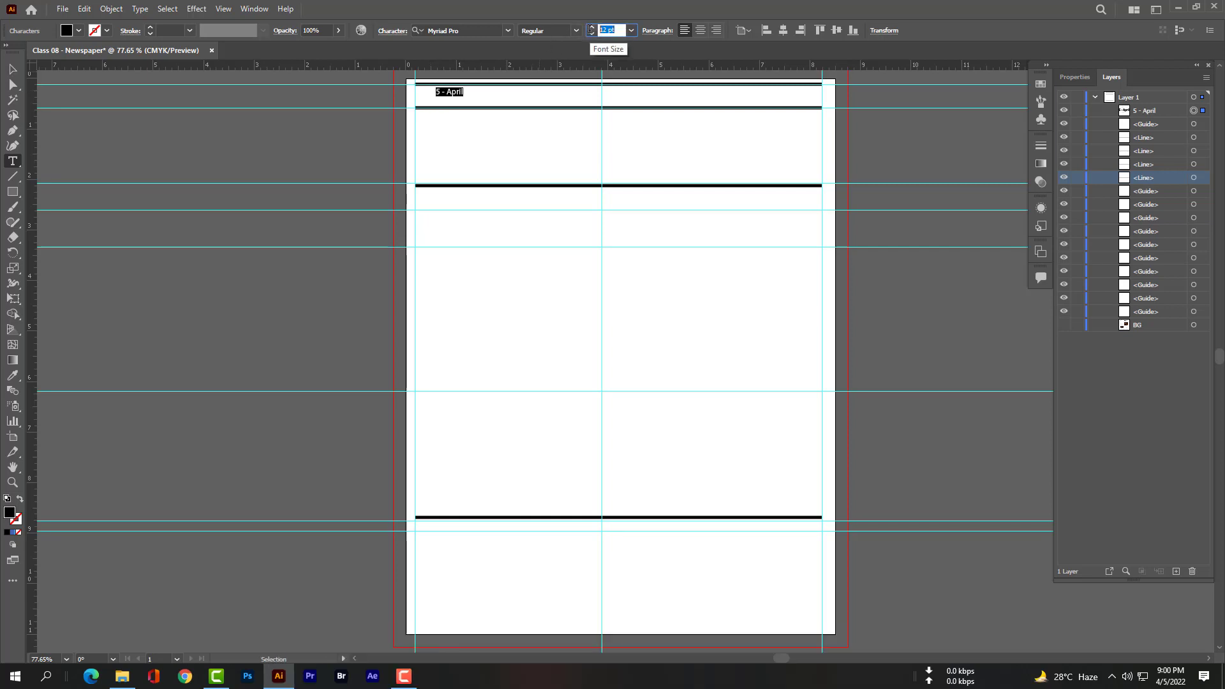
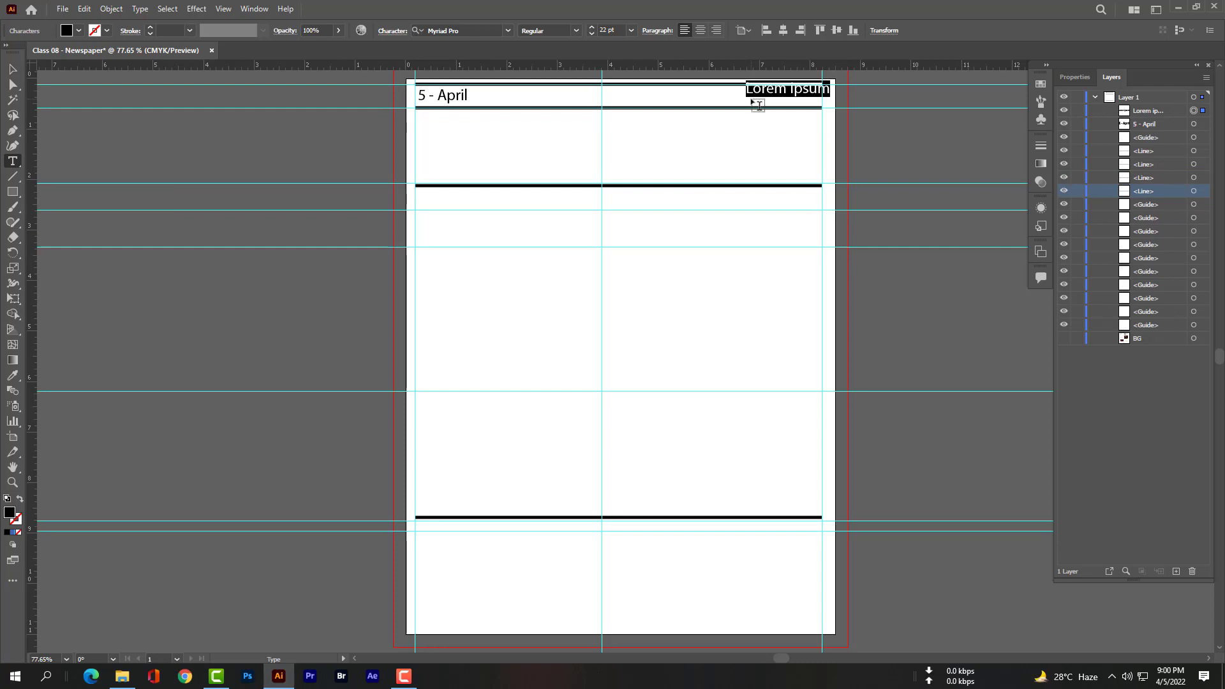
Add the text "Chittagong" at the right end of the date row, level with the date, and place a horizontal guide along their baseline.
type("Chittag")
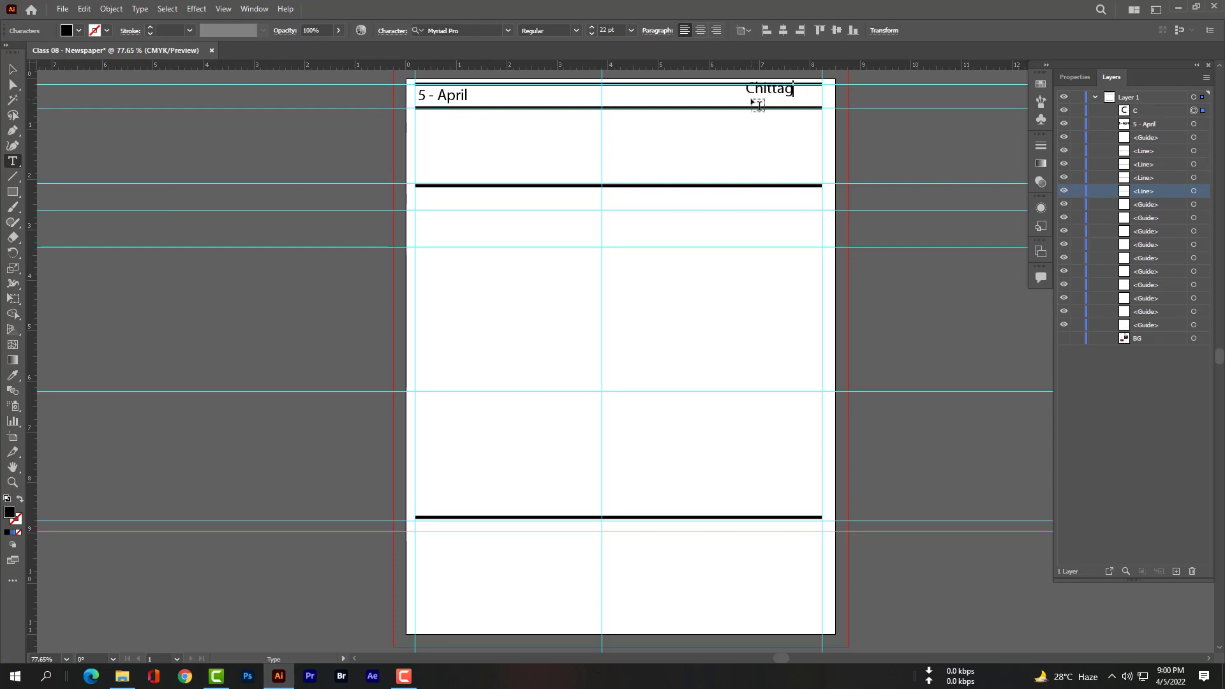
type("ong")
left_click(13, 68)
left_click_drag(808, 100, 806, 99)
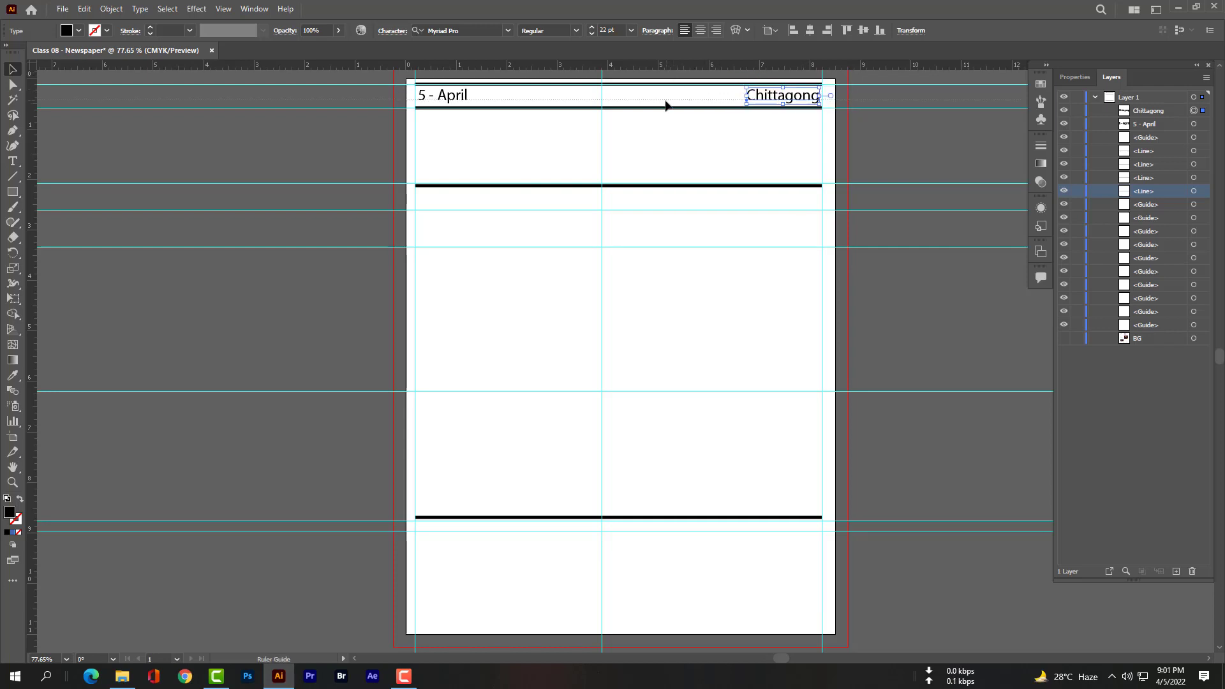
left_click_drag(666, 101, 666, 100)
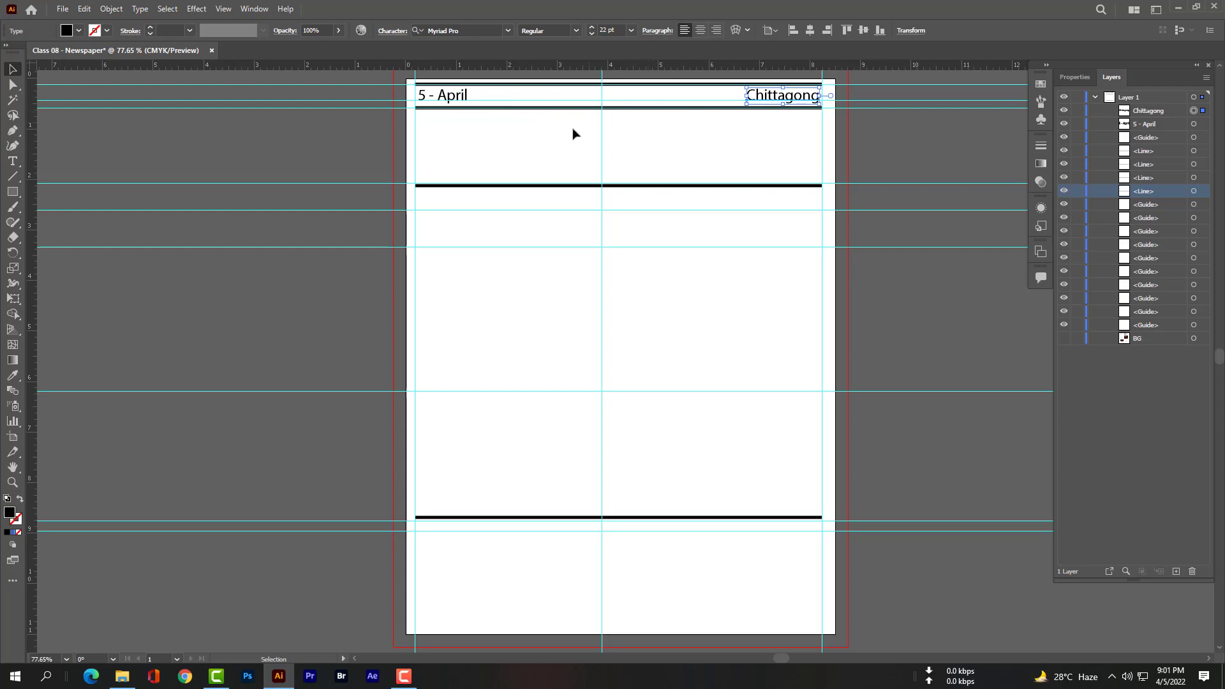
Add the masthead title text "New Edge360" between the second and third lines.
left_click_drag(13, 161, 51, 160)
left_click(467, 158)
type("New Edge360")
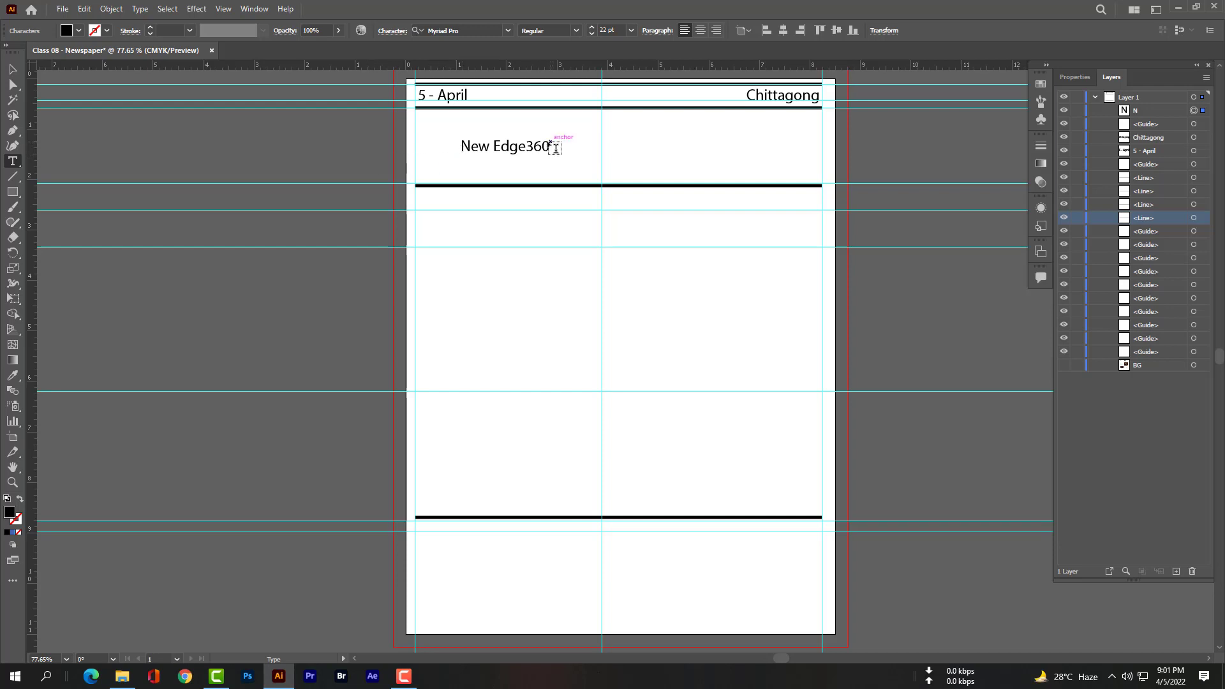
key("Escape")
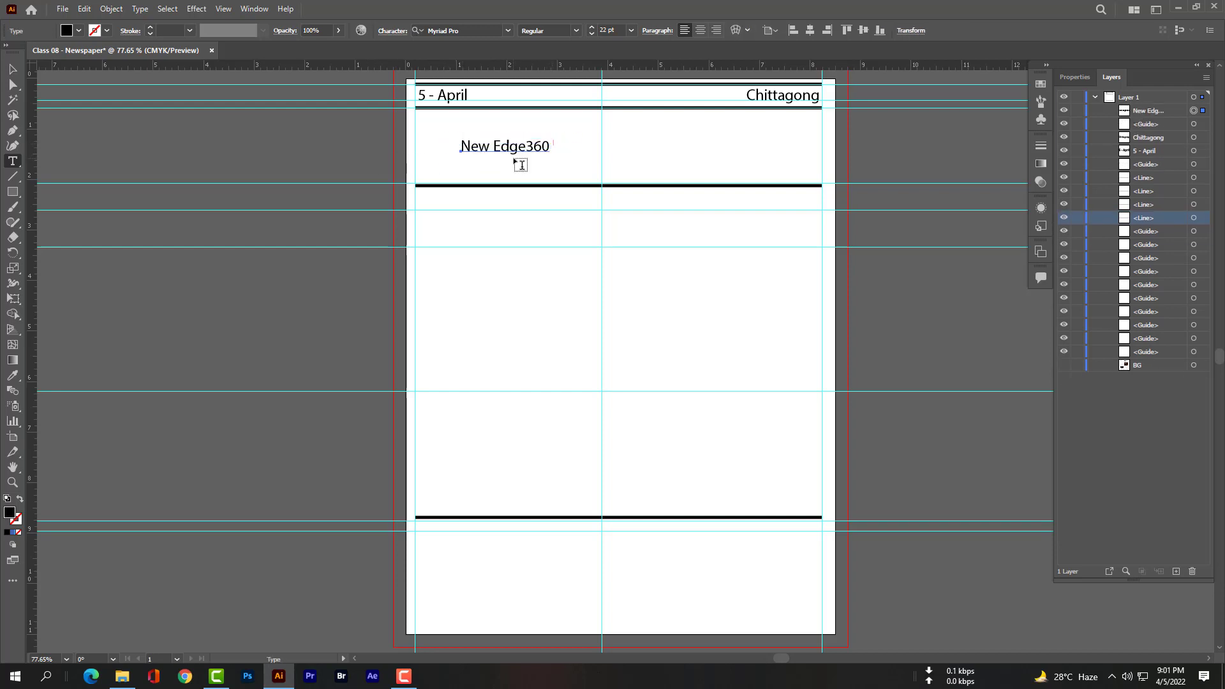
Set the whole "New Edge360" title to a font size of 72 pt.
double_click(536, 144)
left_click(548, 145)
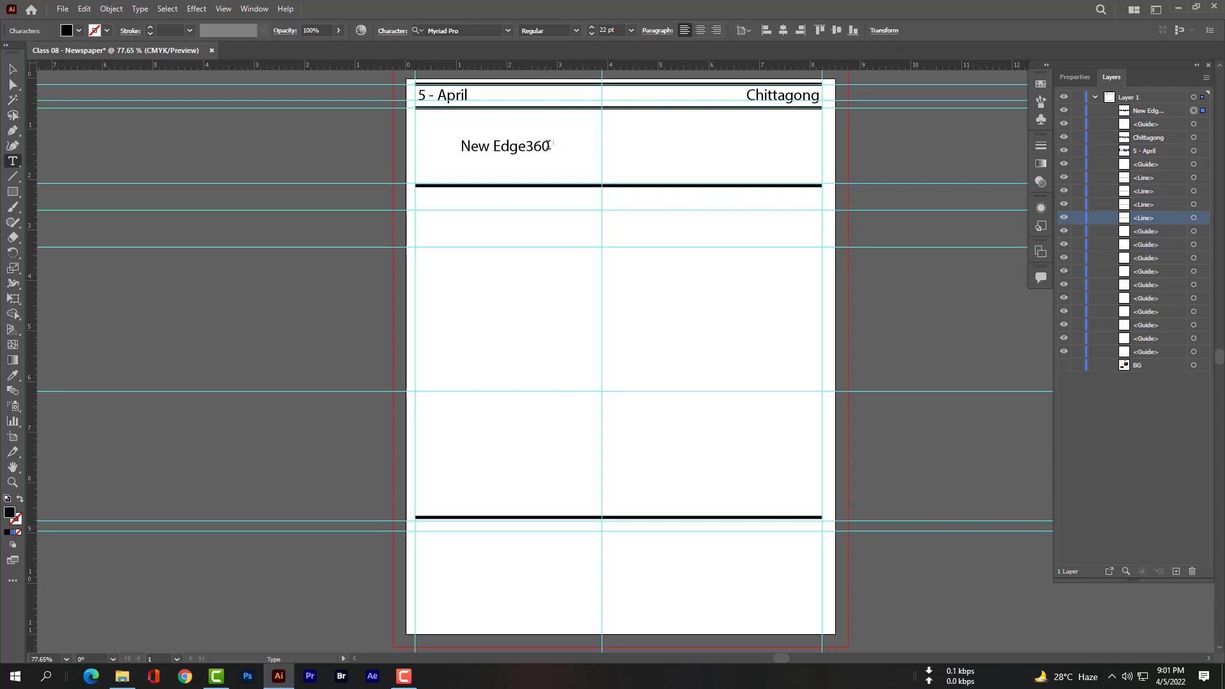
left_click_drag(549, 145, 488, 130)
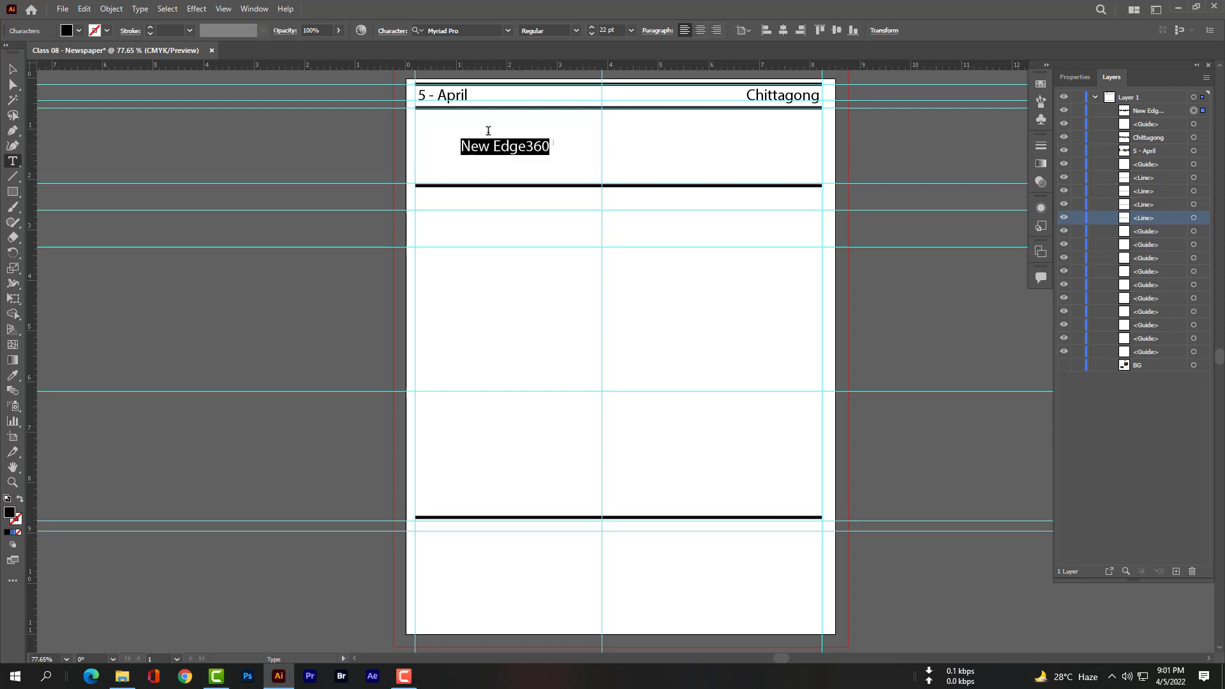
left_click(631, 29)
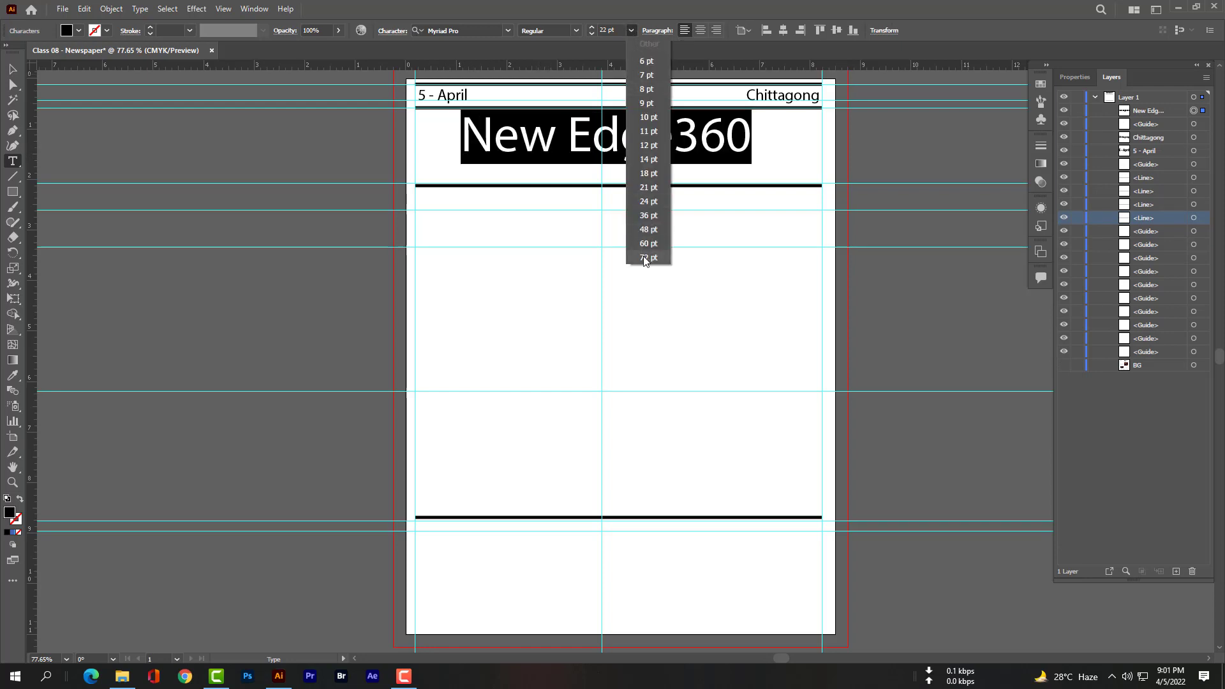
left_click(645, 257)
left_click(13, 69)
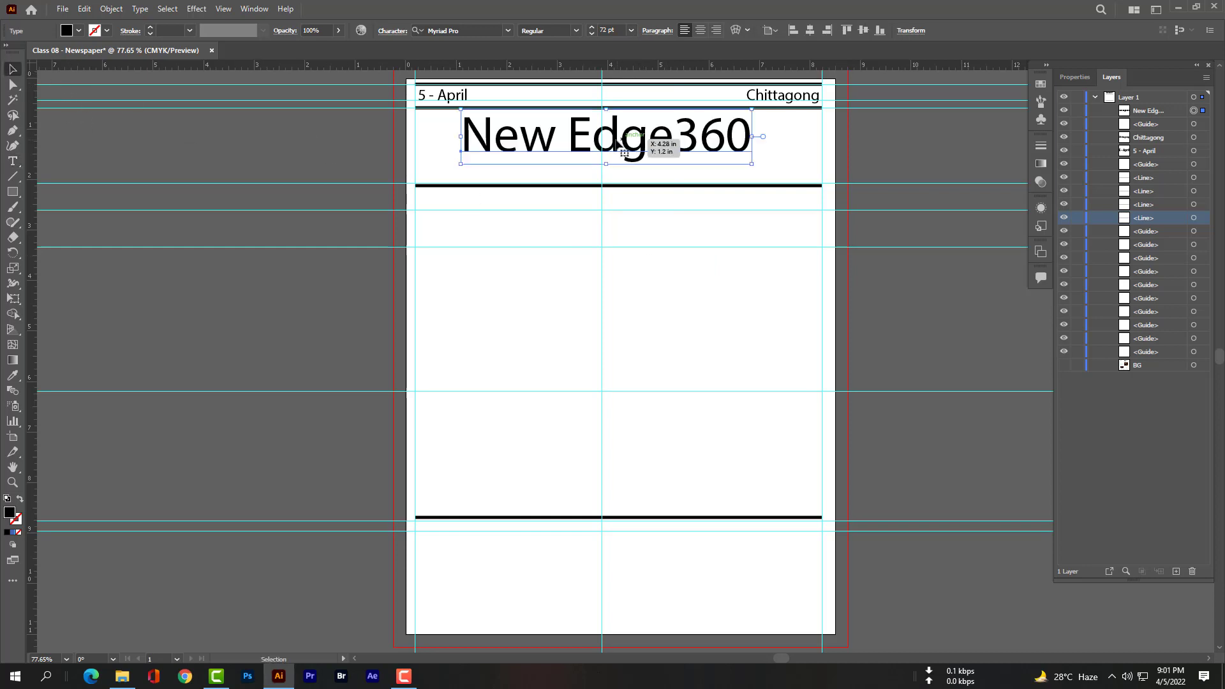
Move and stretch the "New Edge360" title to fill the width between the outer guides and the height between its two rules.
left_click_drag(624, 153, 650, 159)
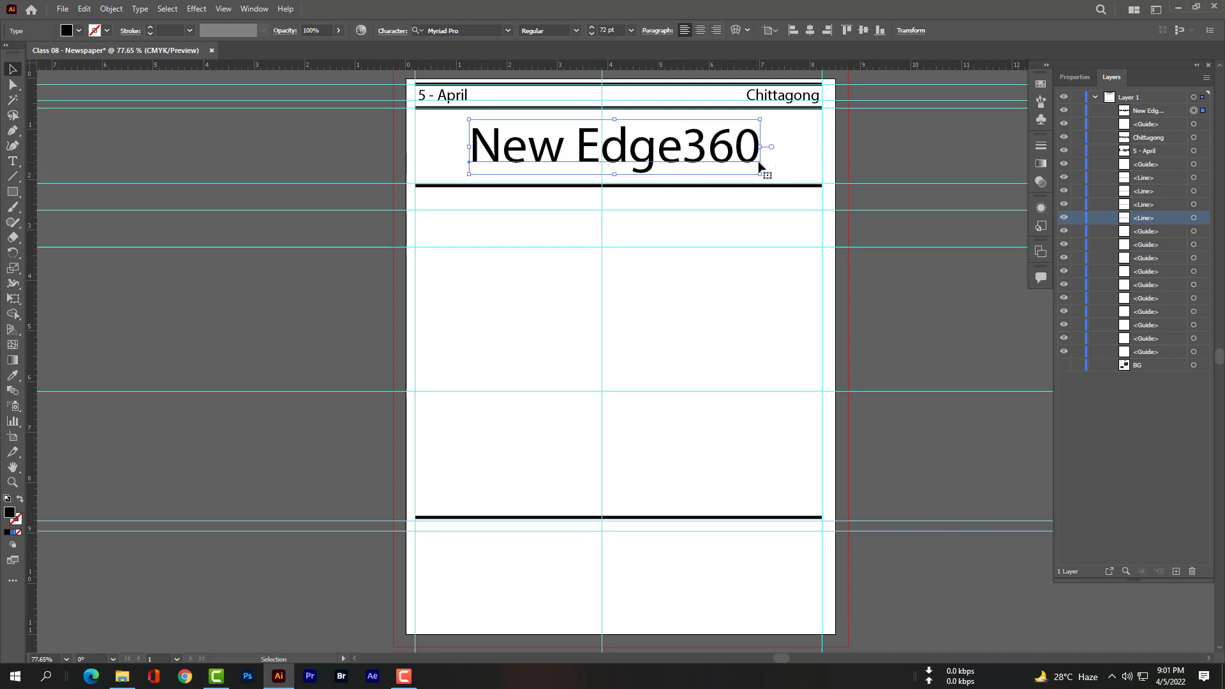
left_click_drag(772, 149, 826, 152)
left_click_drag(618, 171, 617, 187)
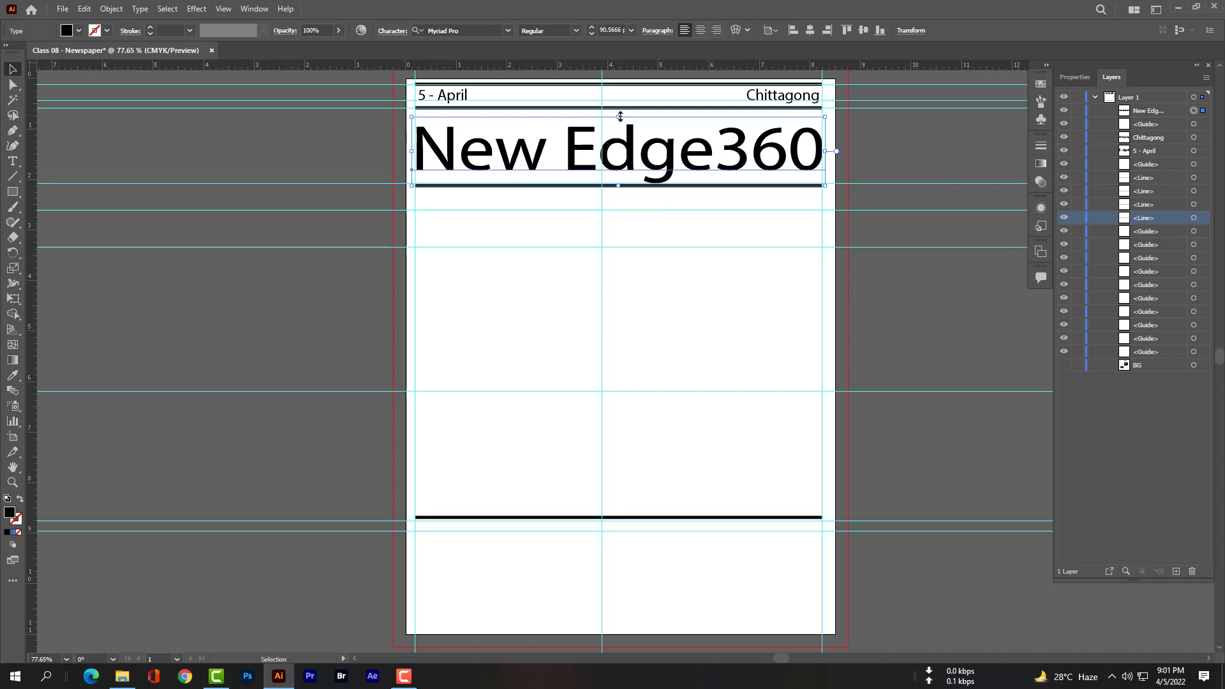
left_click_drag(620, 116, 620, 110)
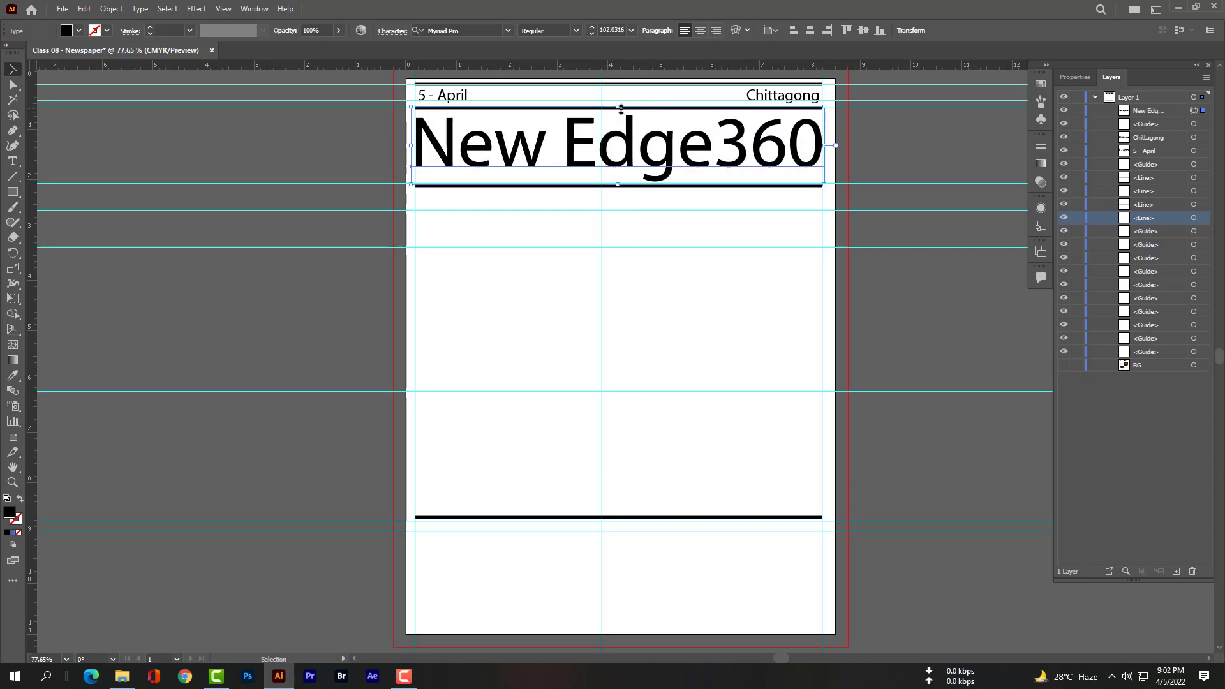
left_click(315, 142)
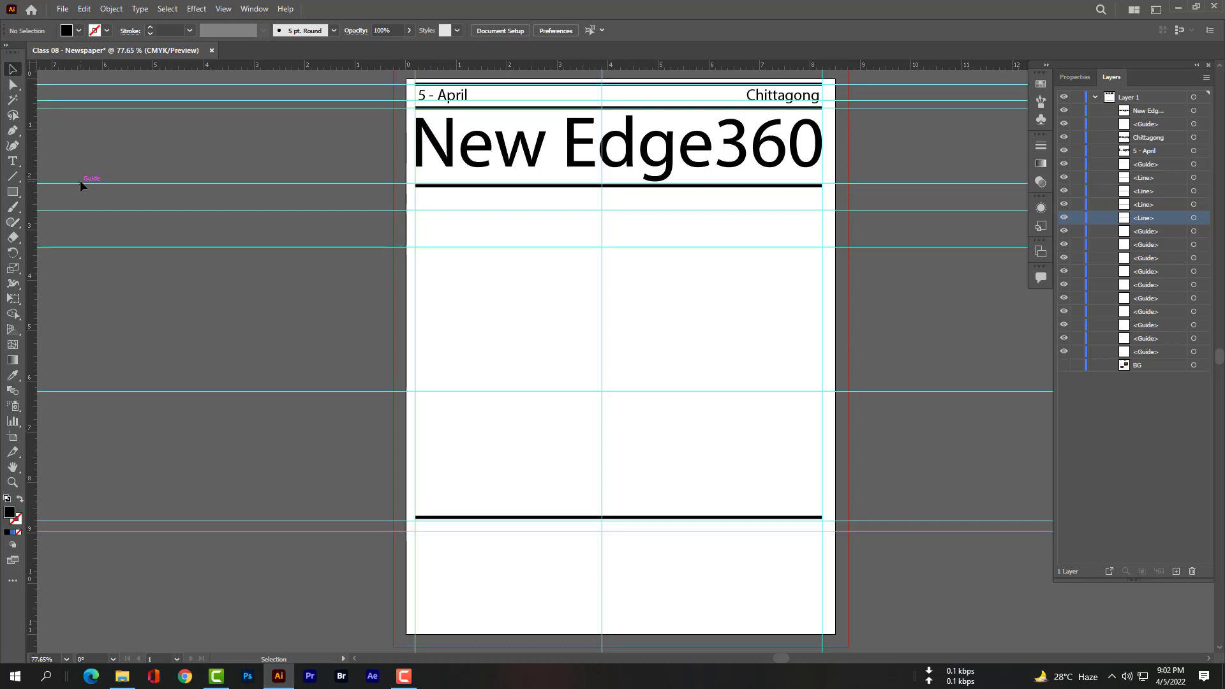
Draw an area text frame between the first article's headline guides and set its placeholder text to 12 pt.
left_click(12, 161)
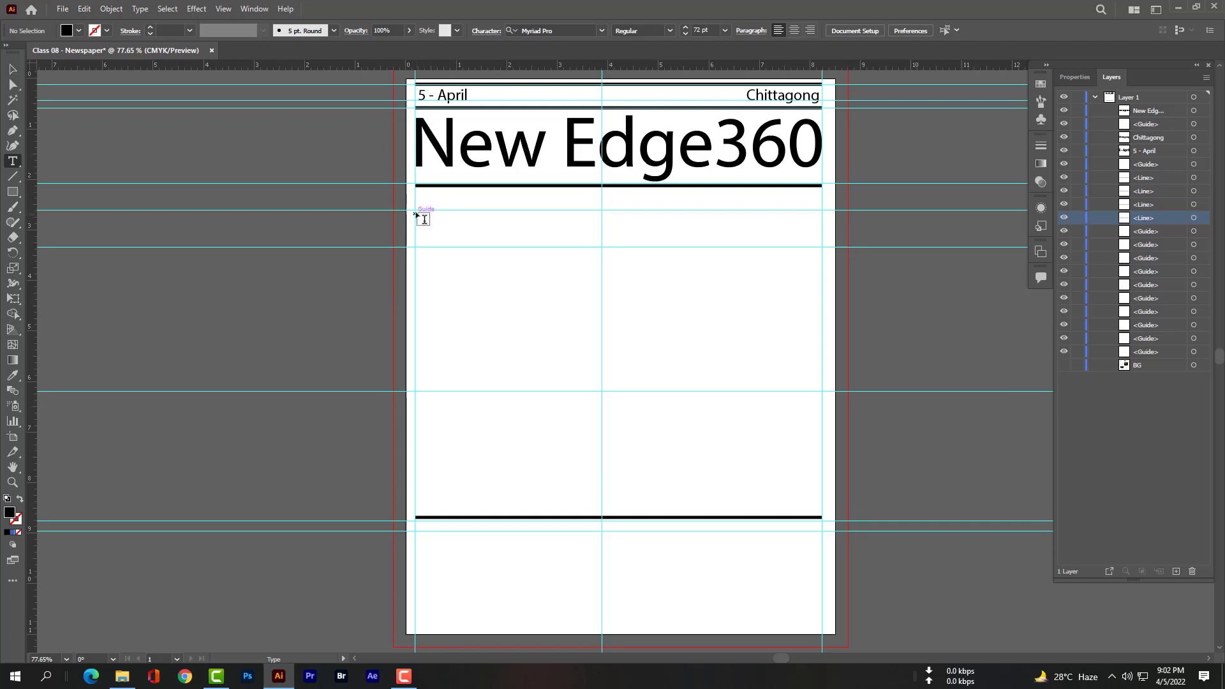
left_click_drag(416, 213, 600, 249)
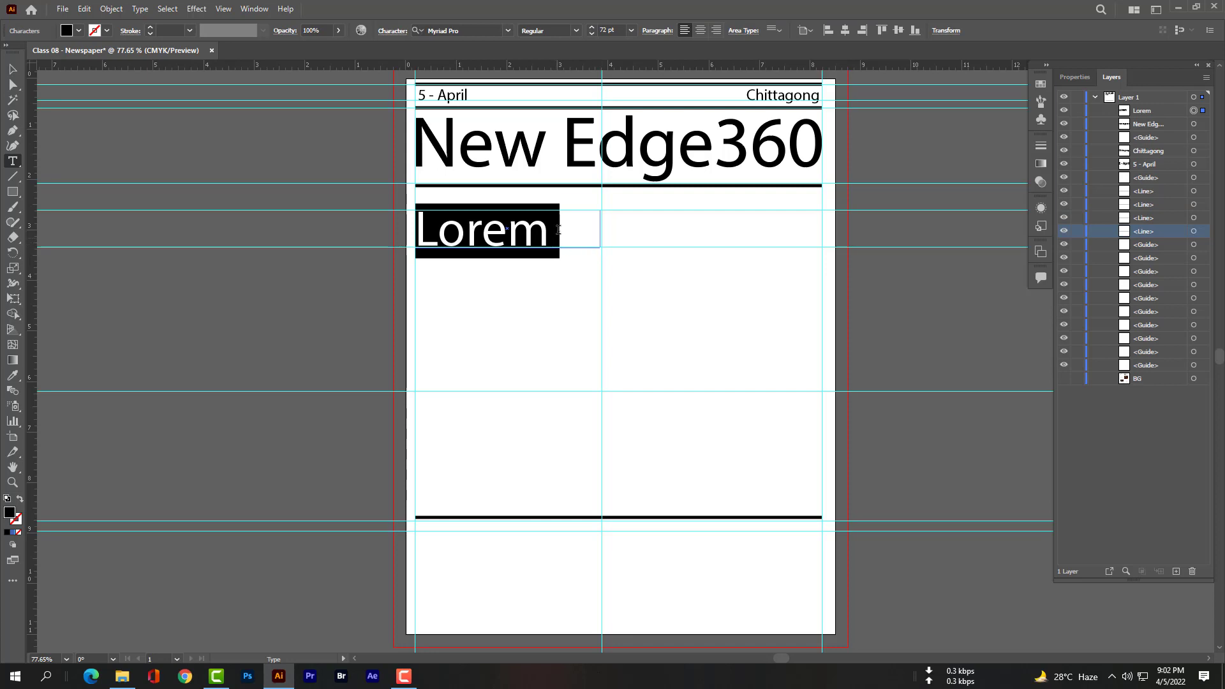
left_click(631, 31)
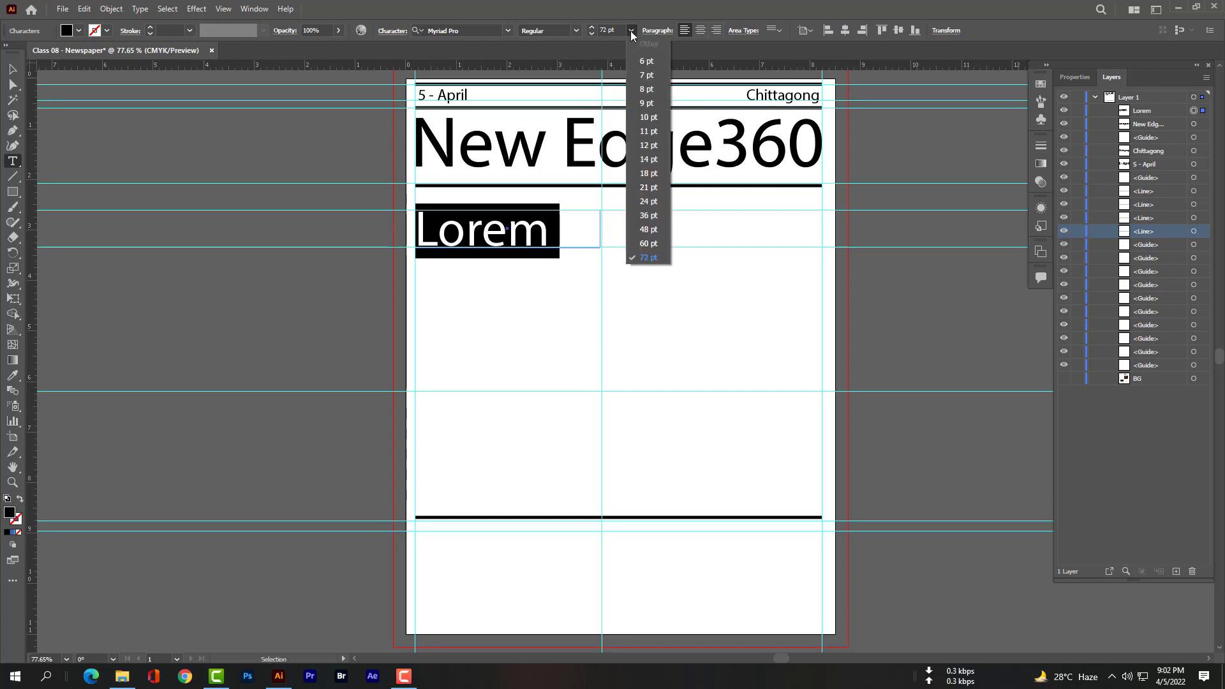
left_click(649, 90)
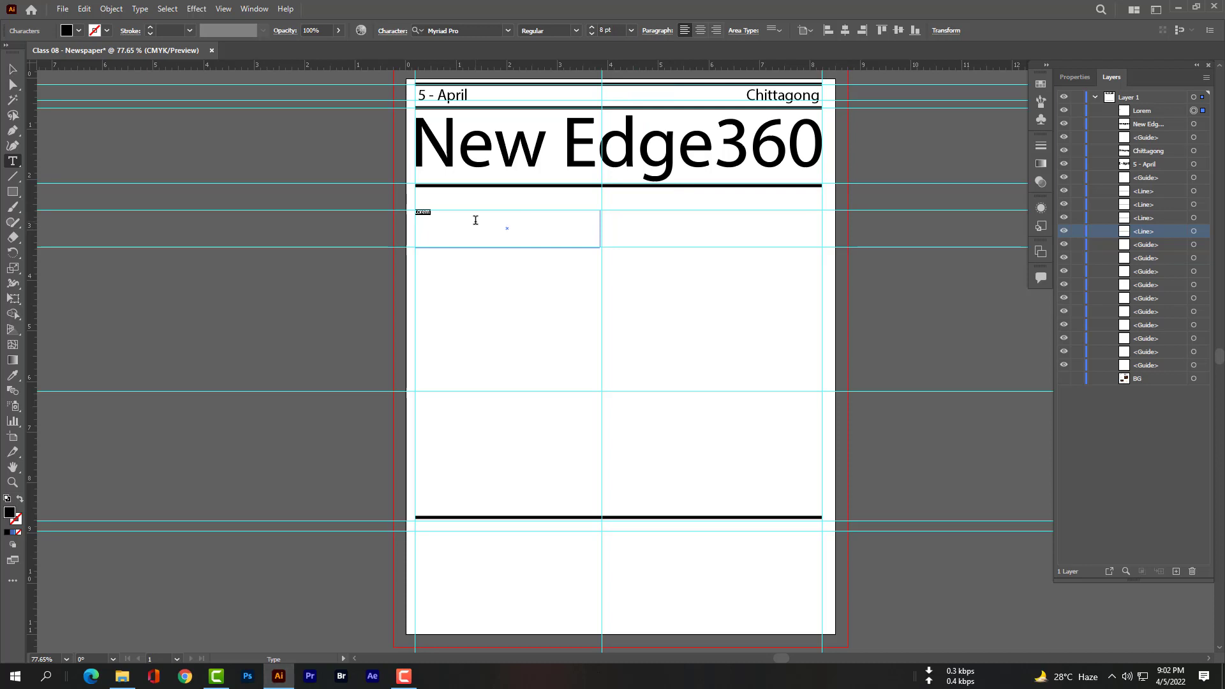
left_click(632, 30)
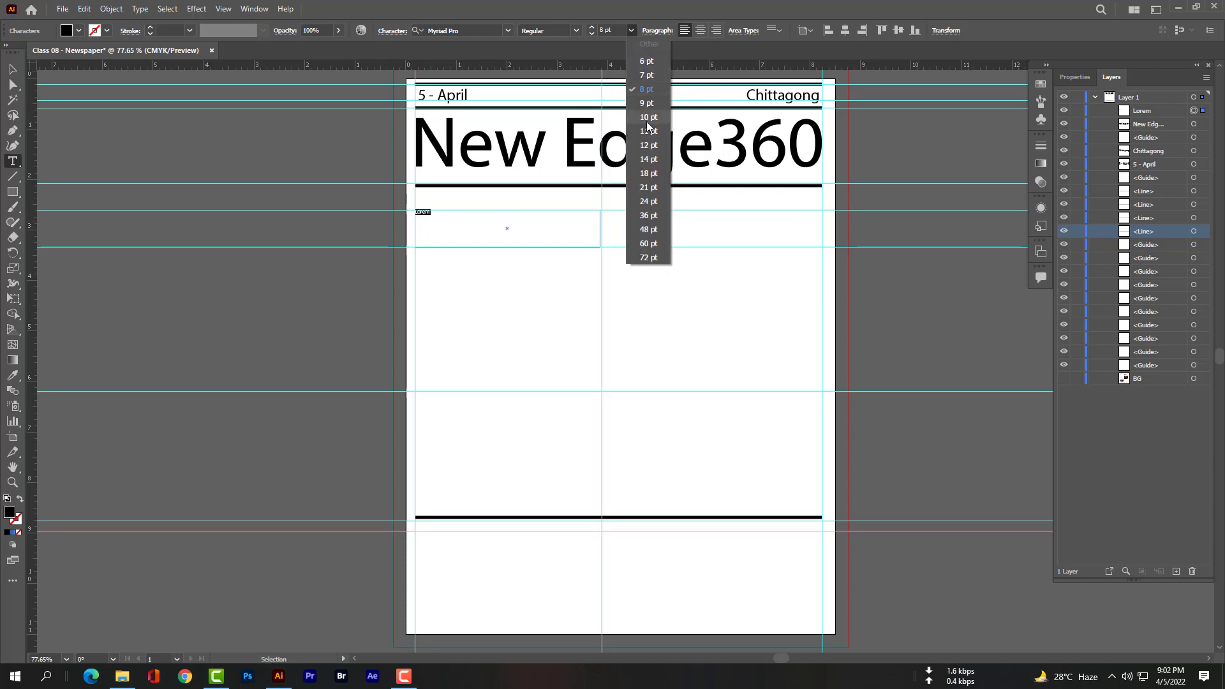
left_click(650, 146)
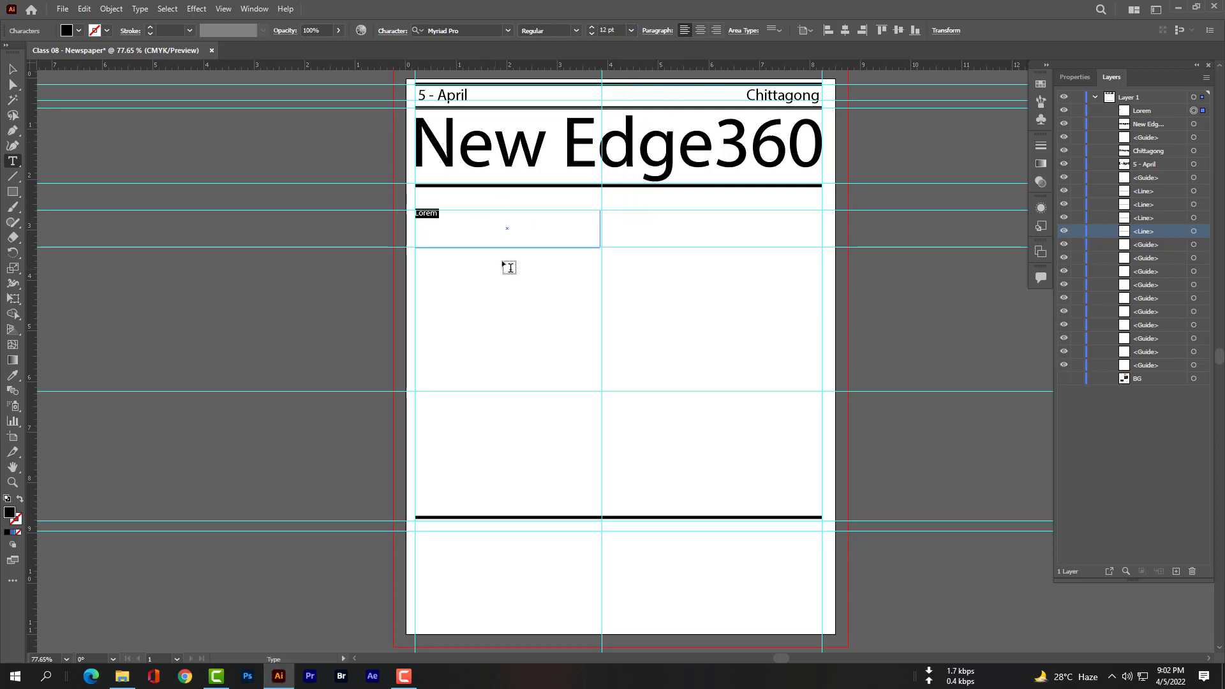
Switch to Chrome and search the web for "lorem ipsum".
left_click(184, 677)
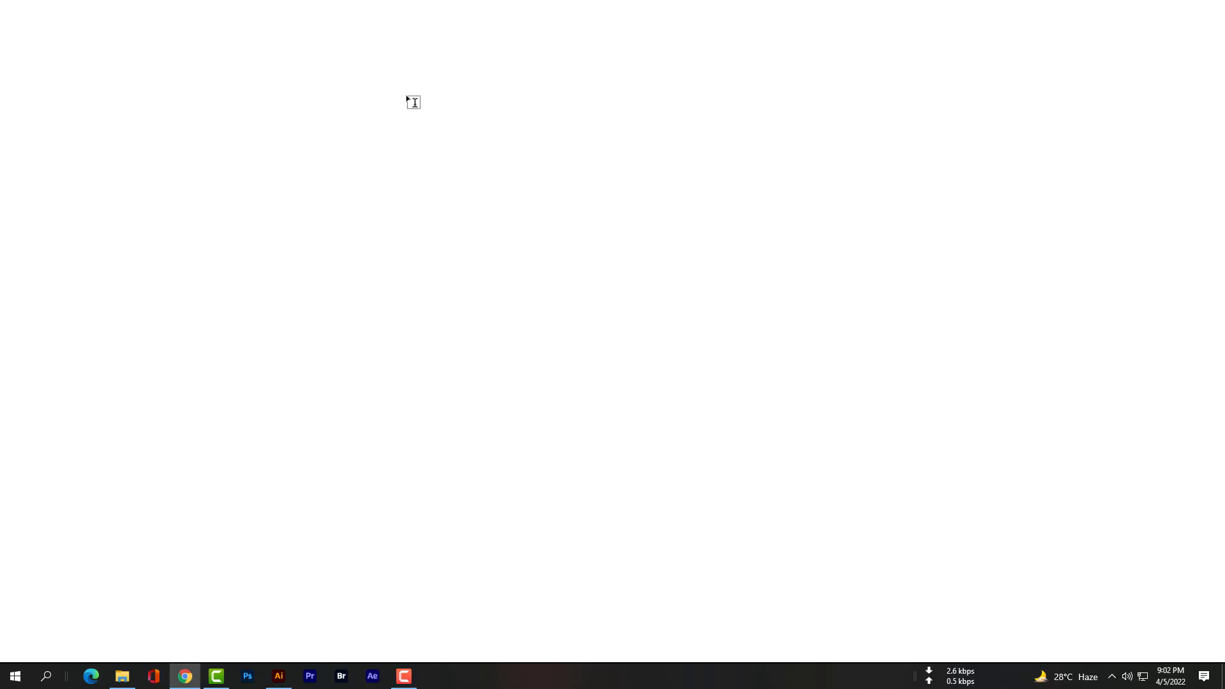
type("lorem ipsum")
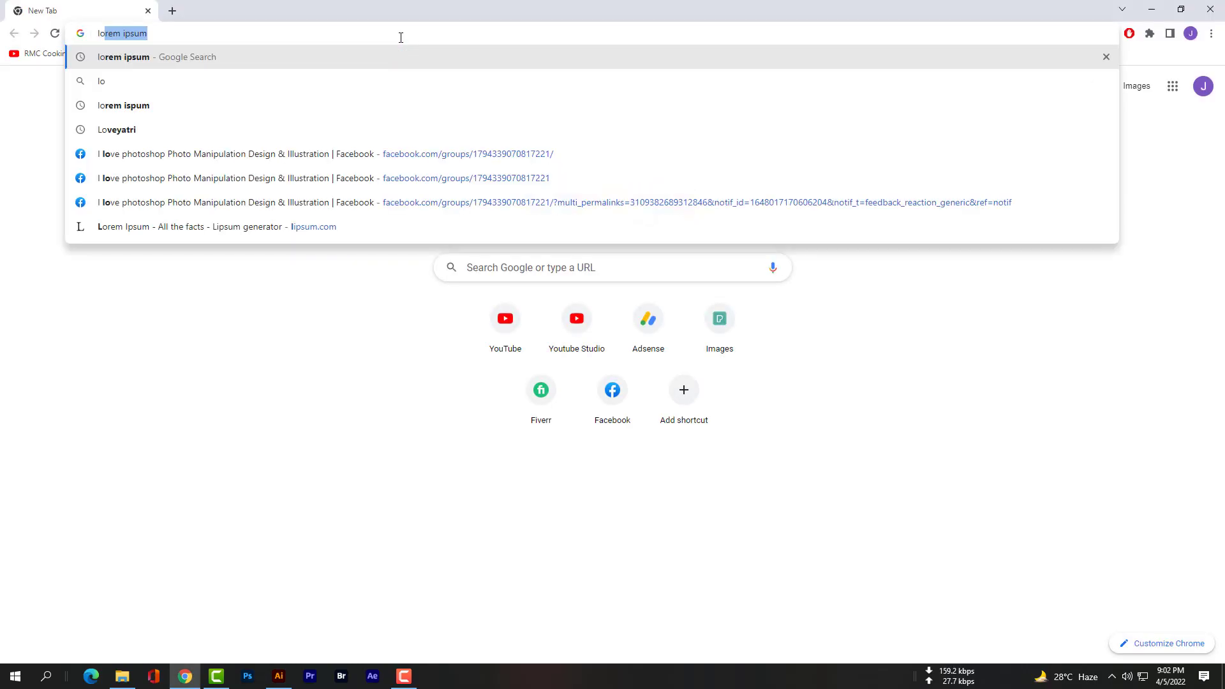
key("Return")
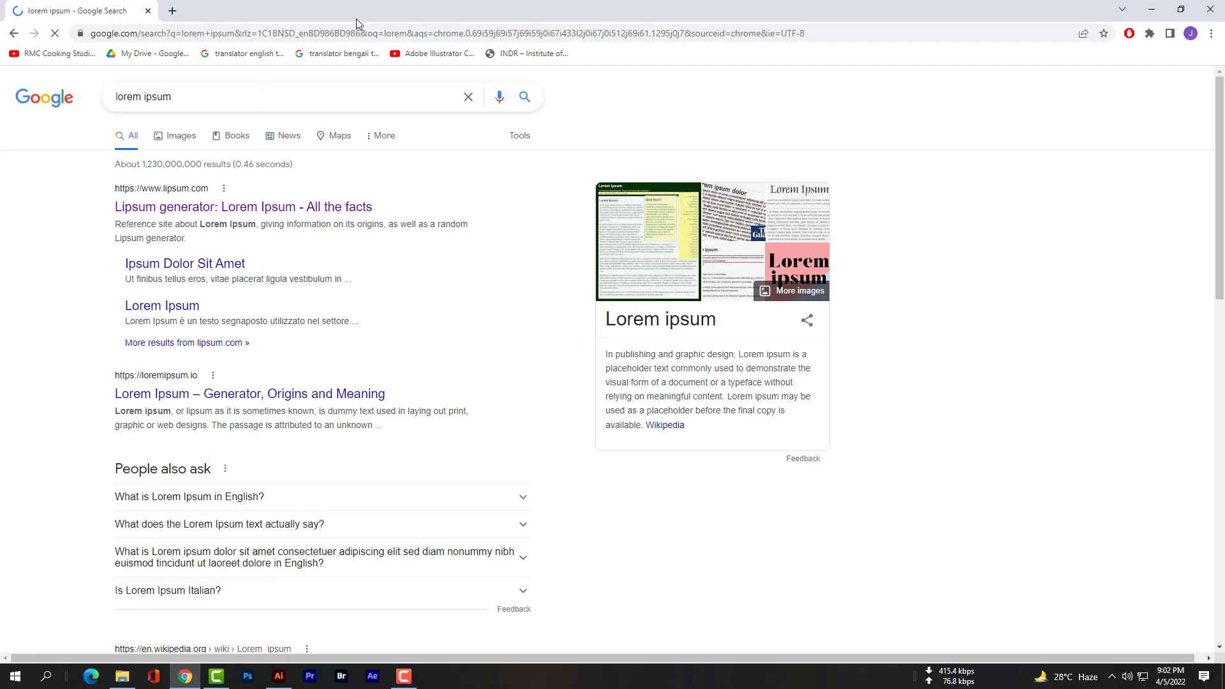
Copy the opening lines of lipsum.com's "Why do we use it?" paragraph, switch to Illustrator and paste them over the headline frame's placeholder text.
left_click(243, 208)
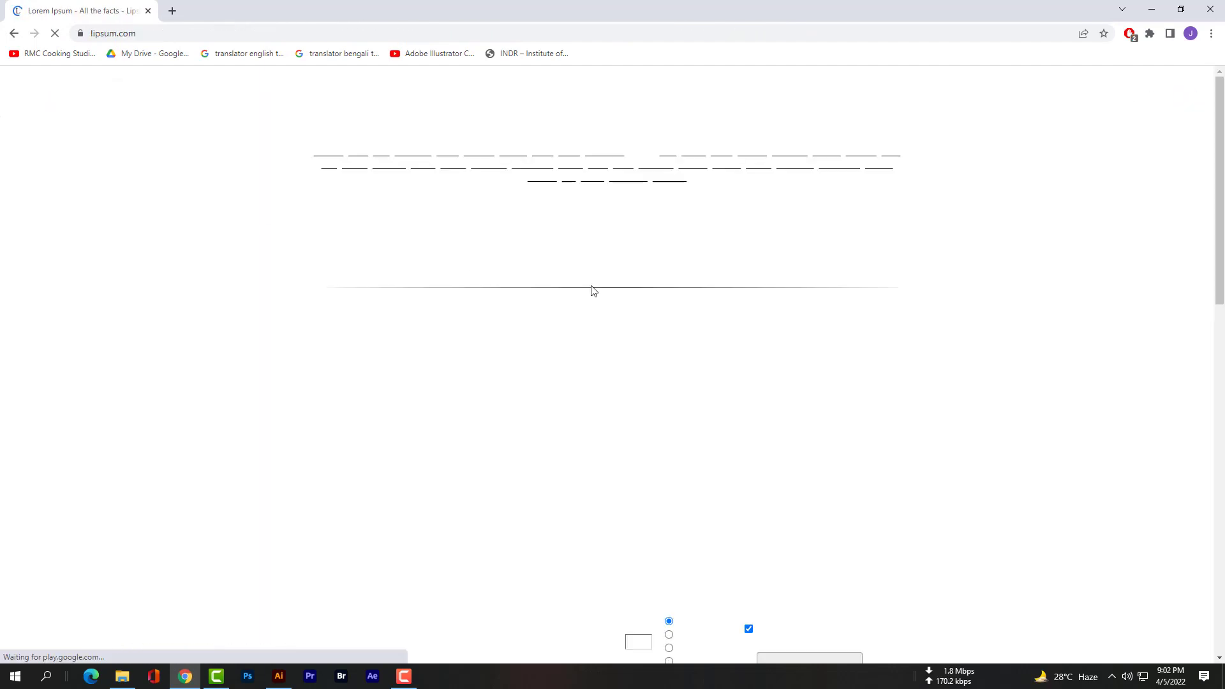
scroll(623, 372, "down", 1)
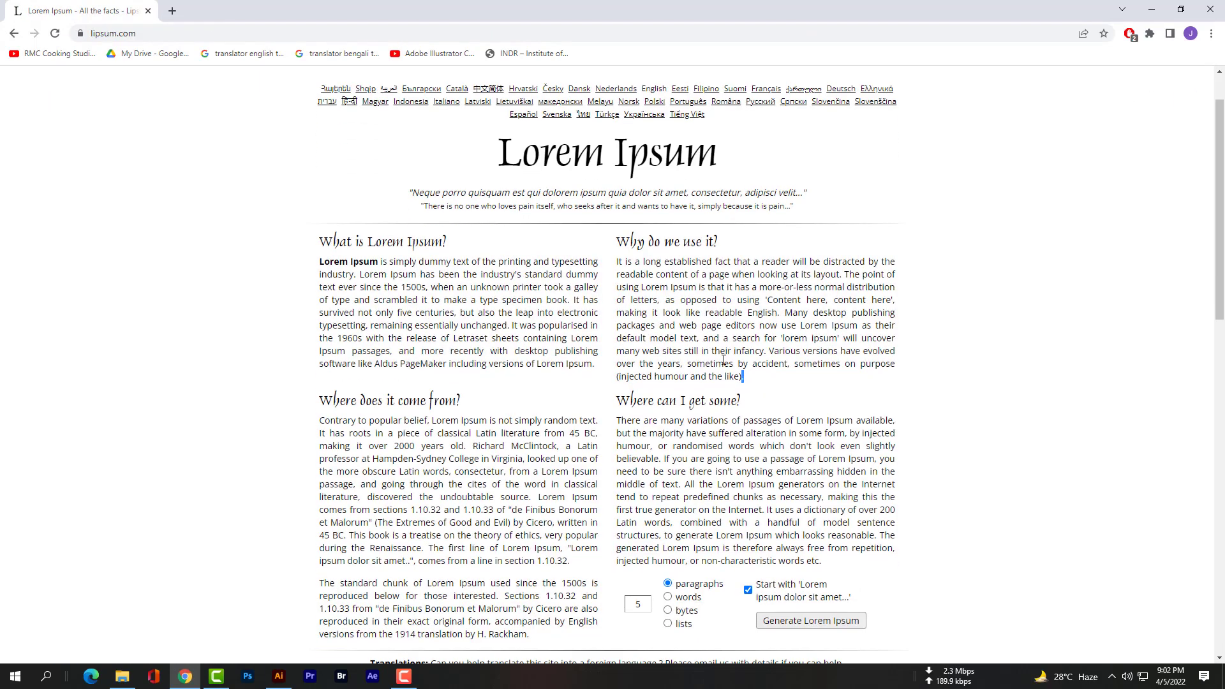
left_click_drag(724, 362, 617, 262)
left_click(740, 302)
left_click_drag(761, 299, 618, 262)
key("ctrl+c")
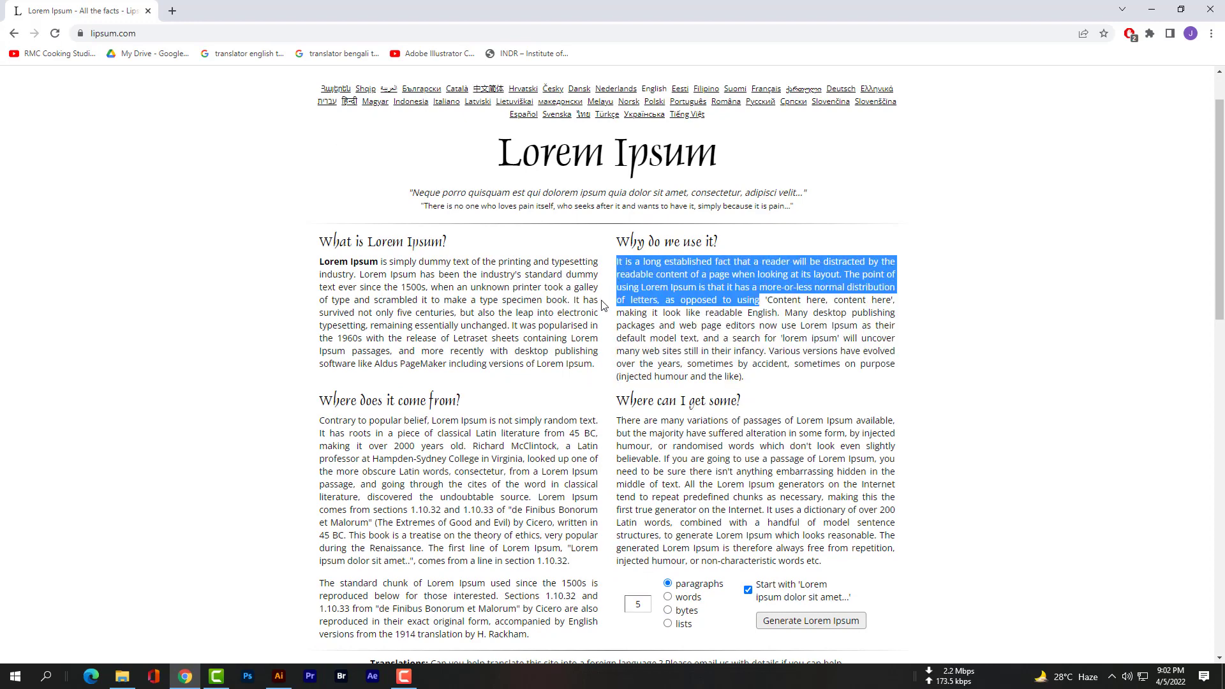
left_click(281, 674)
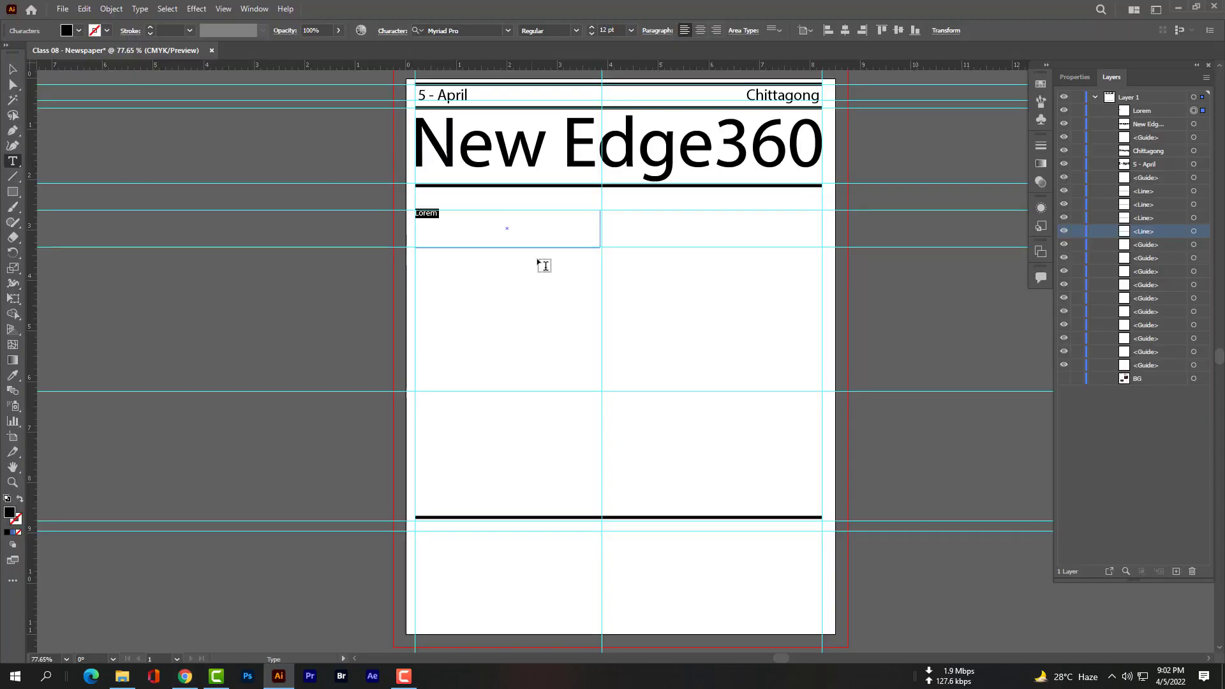
key("ctrl+v")
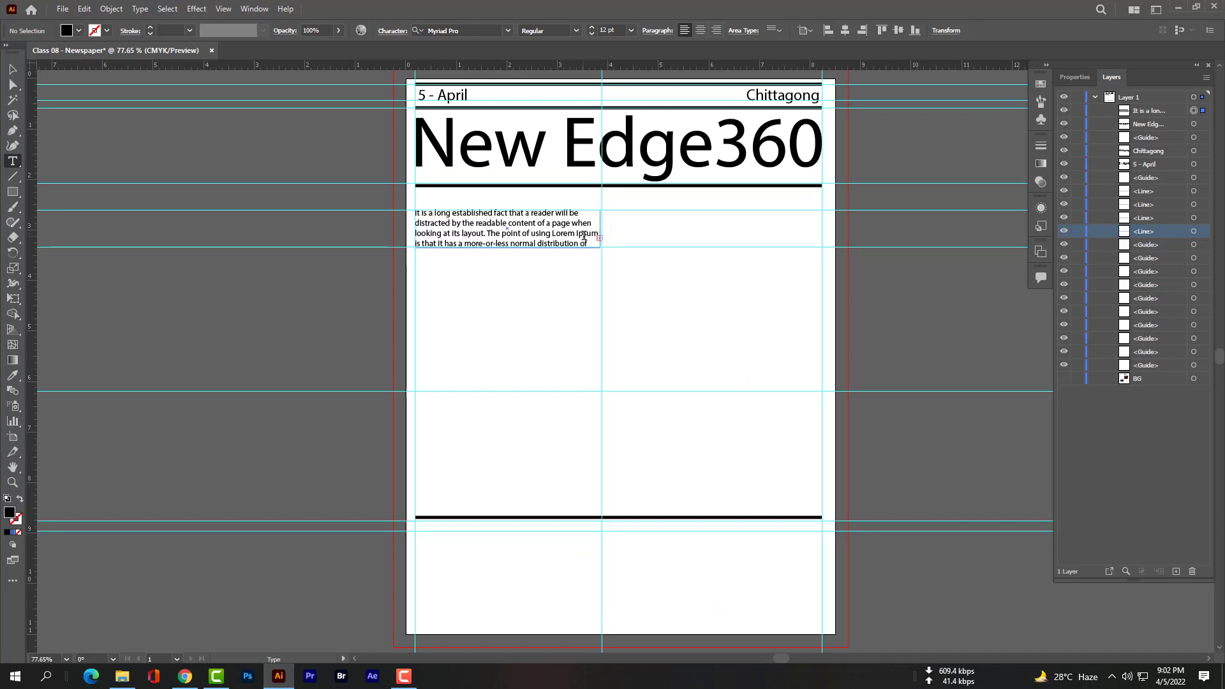
Try centre and right alignment on the pasted headline text and return it to left alignment.
left_click_drag(588, 245, 415, 212)
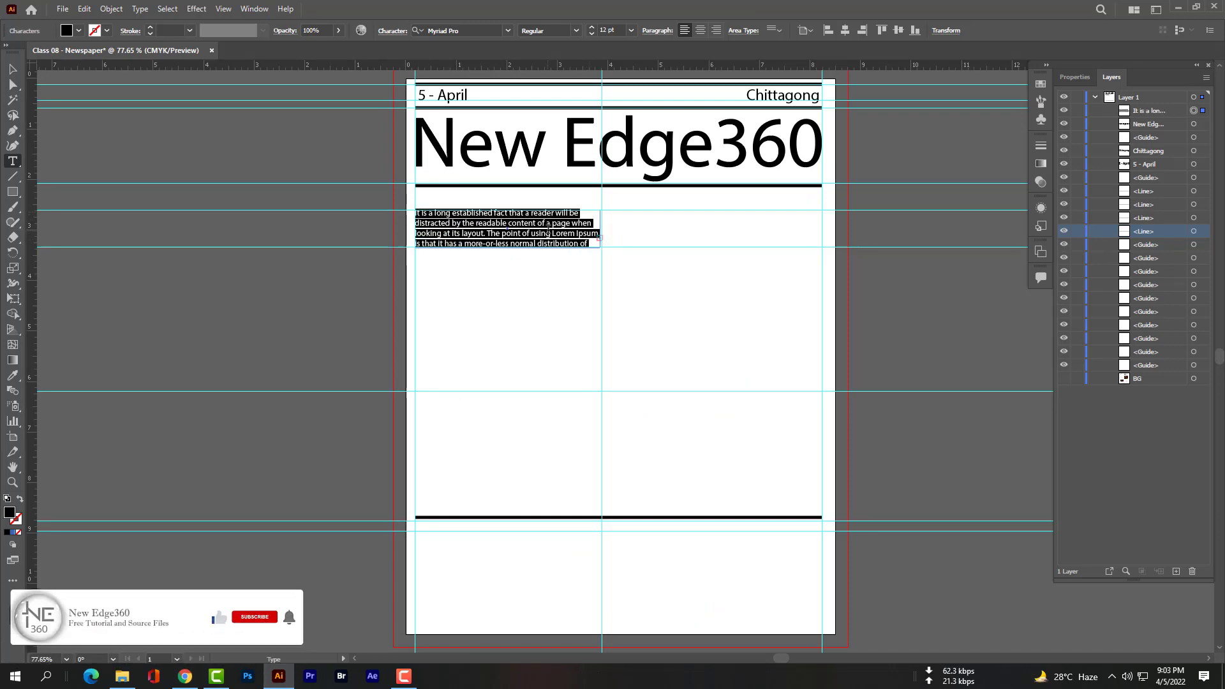
left_click(704, 32)
left_click(716, 31)
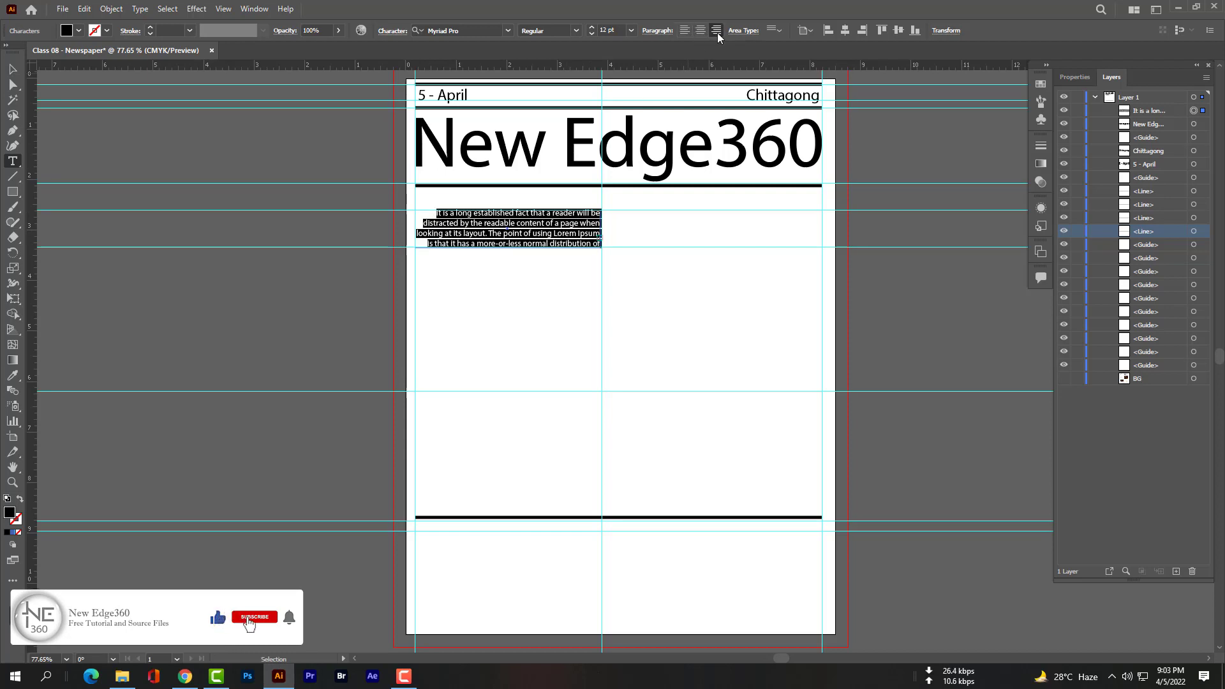
left_click(685, 32)
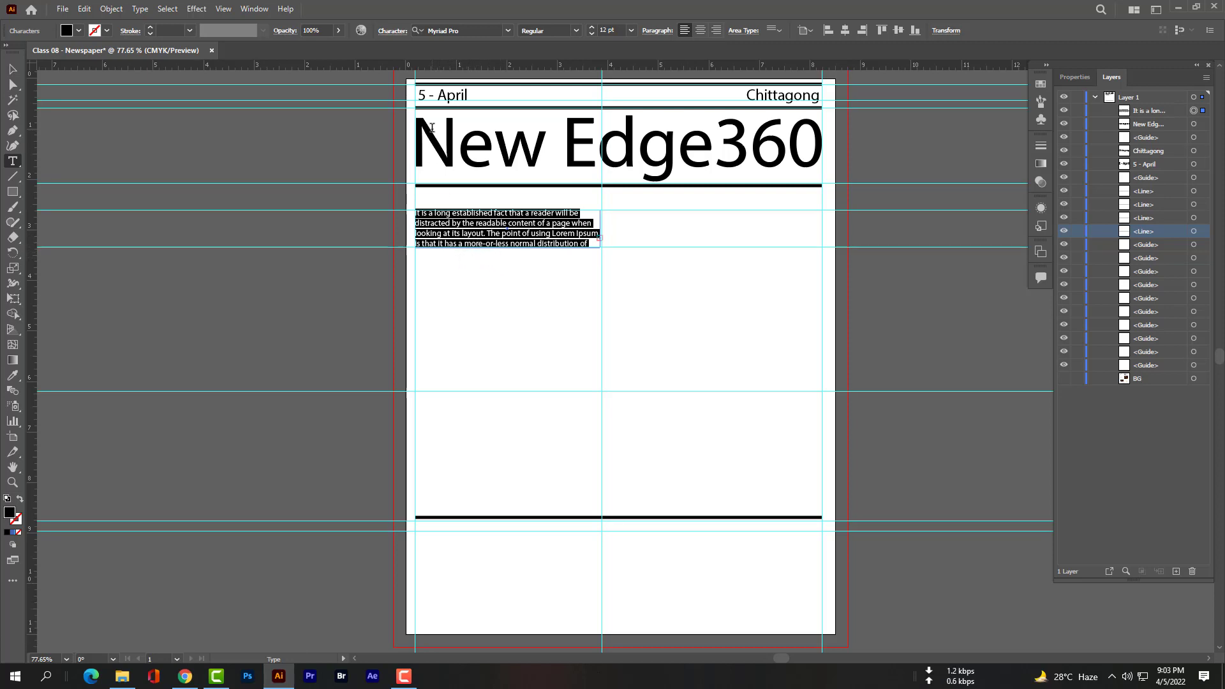
Duplicate the "5 - April" date directly below the headline text, against the outer margin guide, scaled down to about 13.57 pt.
left_click(12, 69)
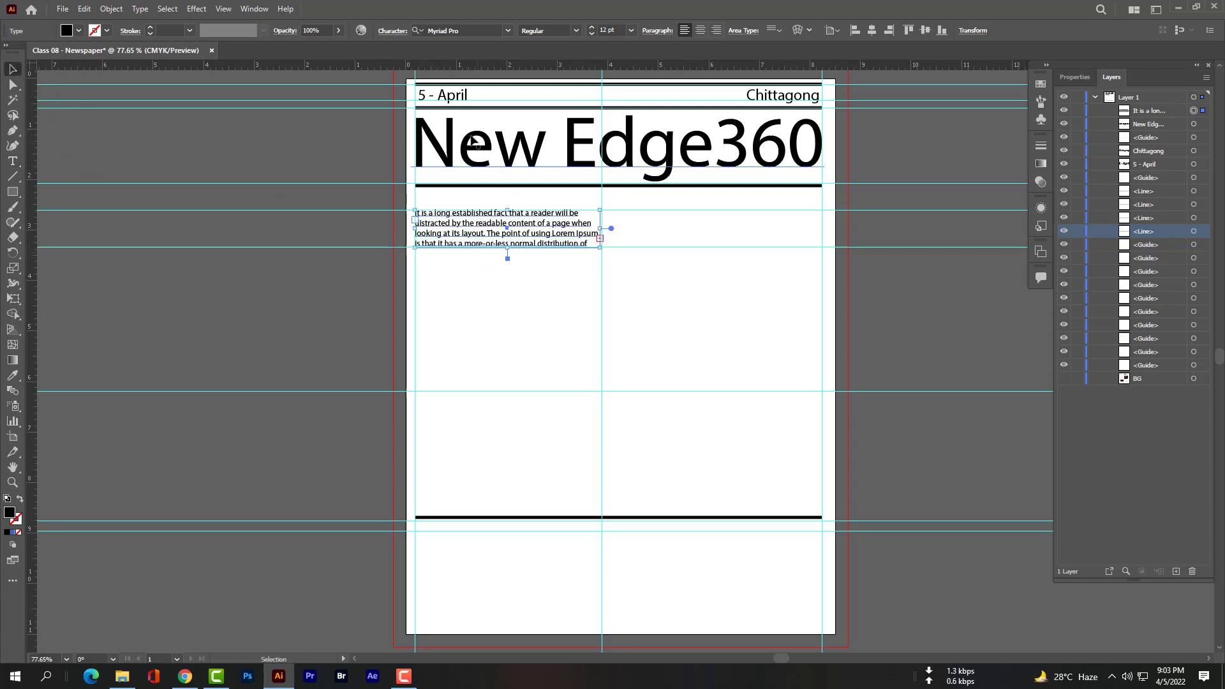
left_click(455, 100)
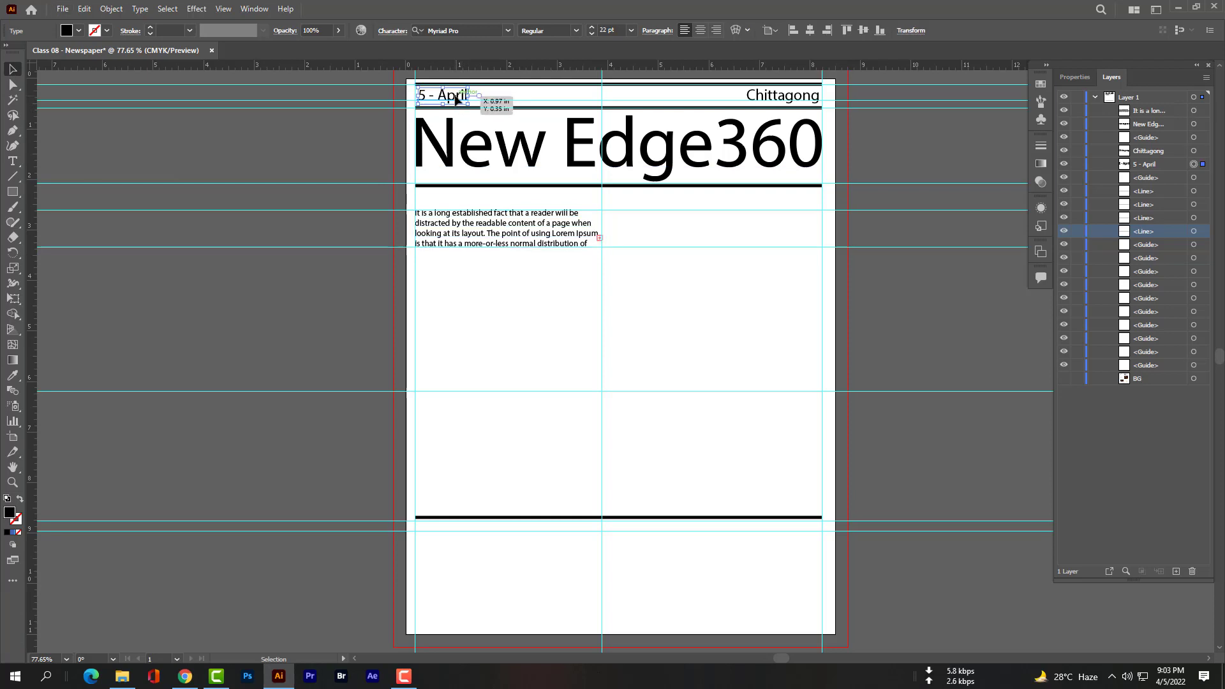
left_click_drag(456, 100, 449, 261)
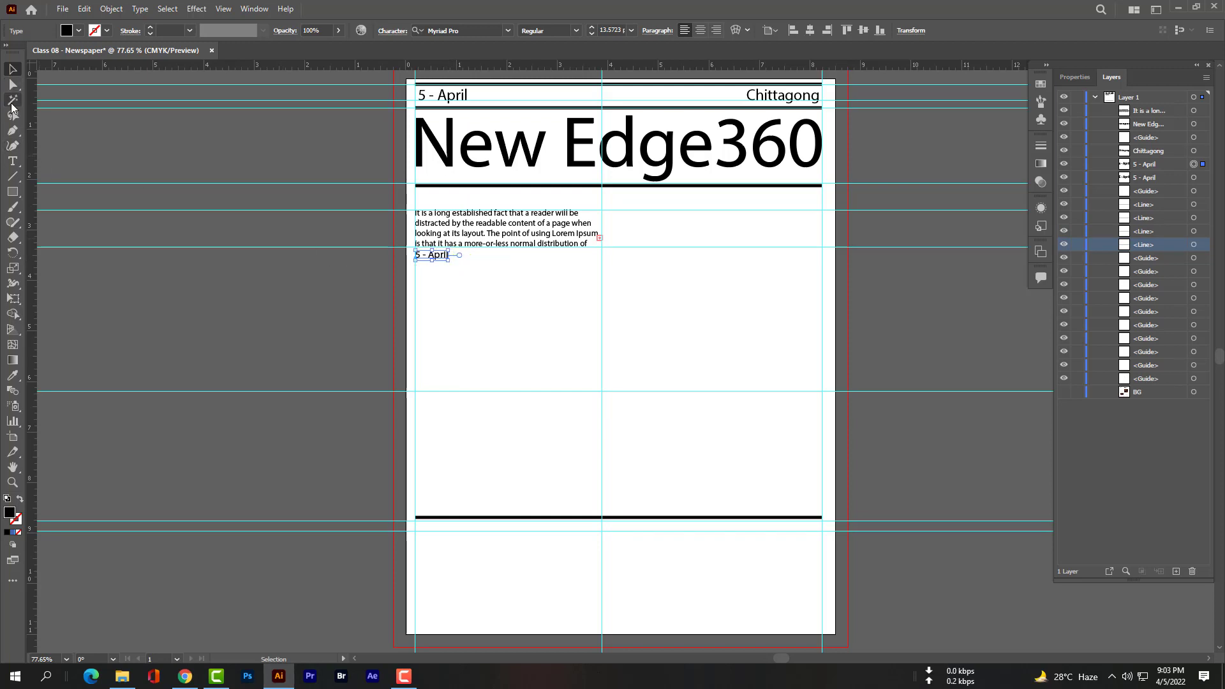
Draw an area text frame filled with placeholder text from below the small date to the next horizontal guide, spanning the first column.
left_click(18, 161)
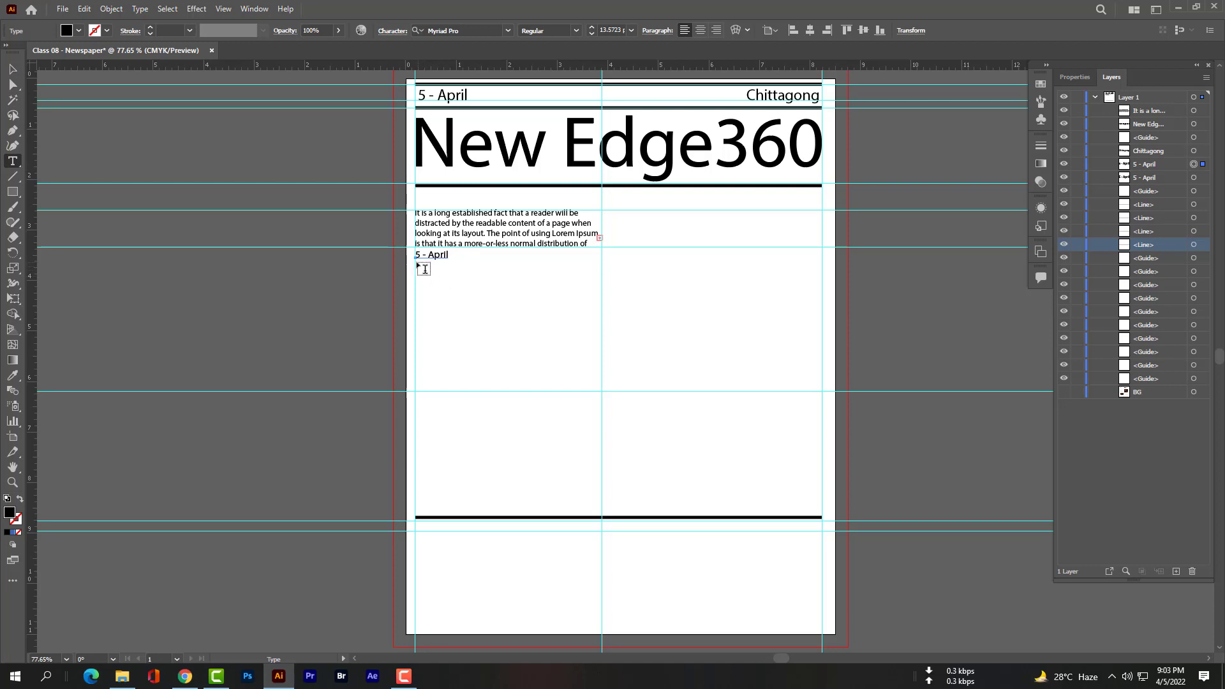
left_click_drag(425, 269, 610, 396)
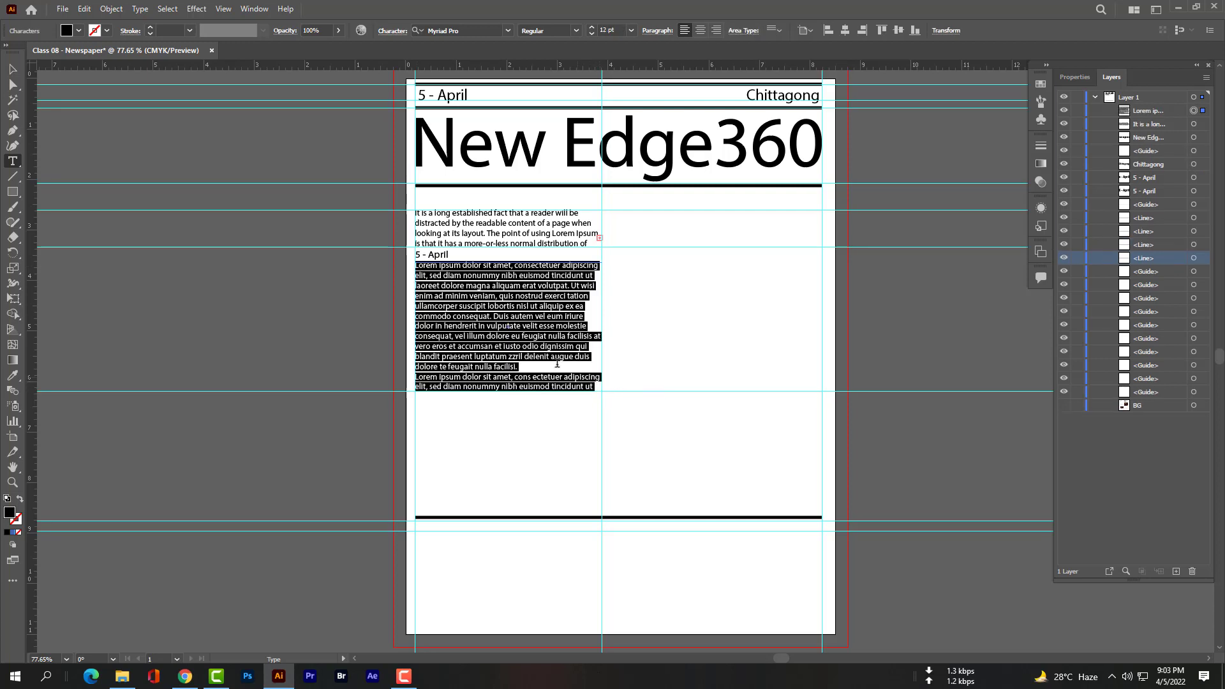
Try centre alignment on the article body text and return all of it to left alignment.
left_click(700, 30)
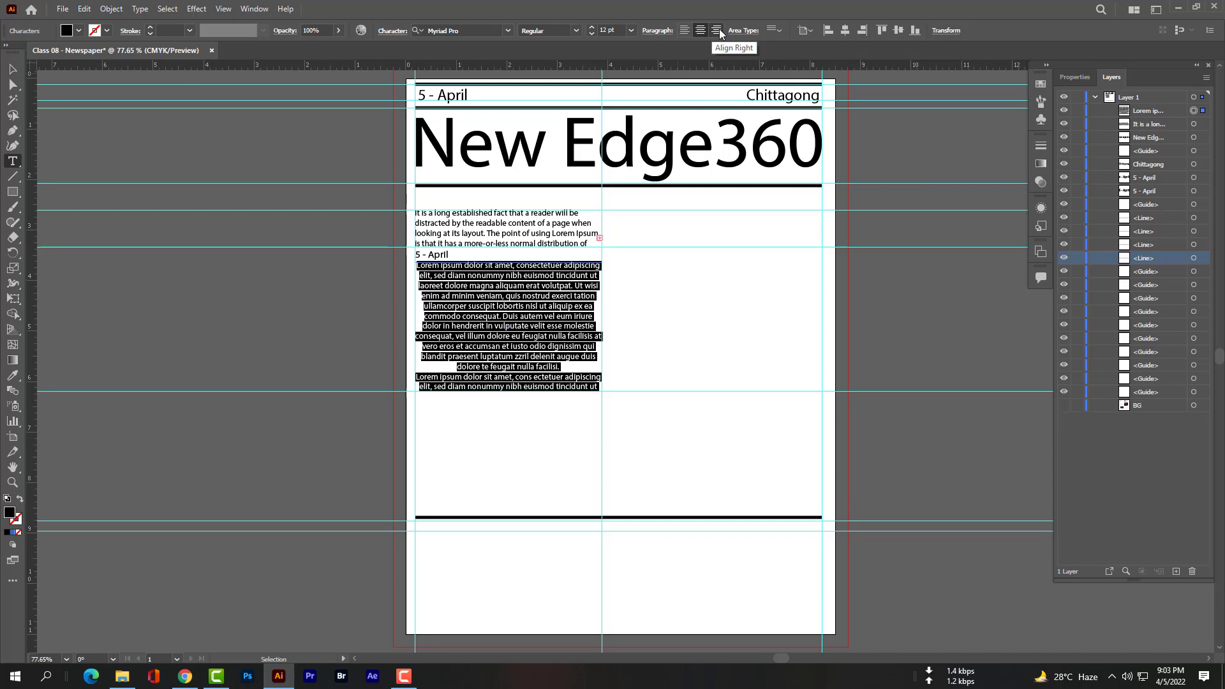
left_click(13, 68)
double_click(530, 328)
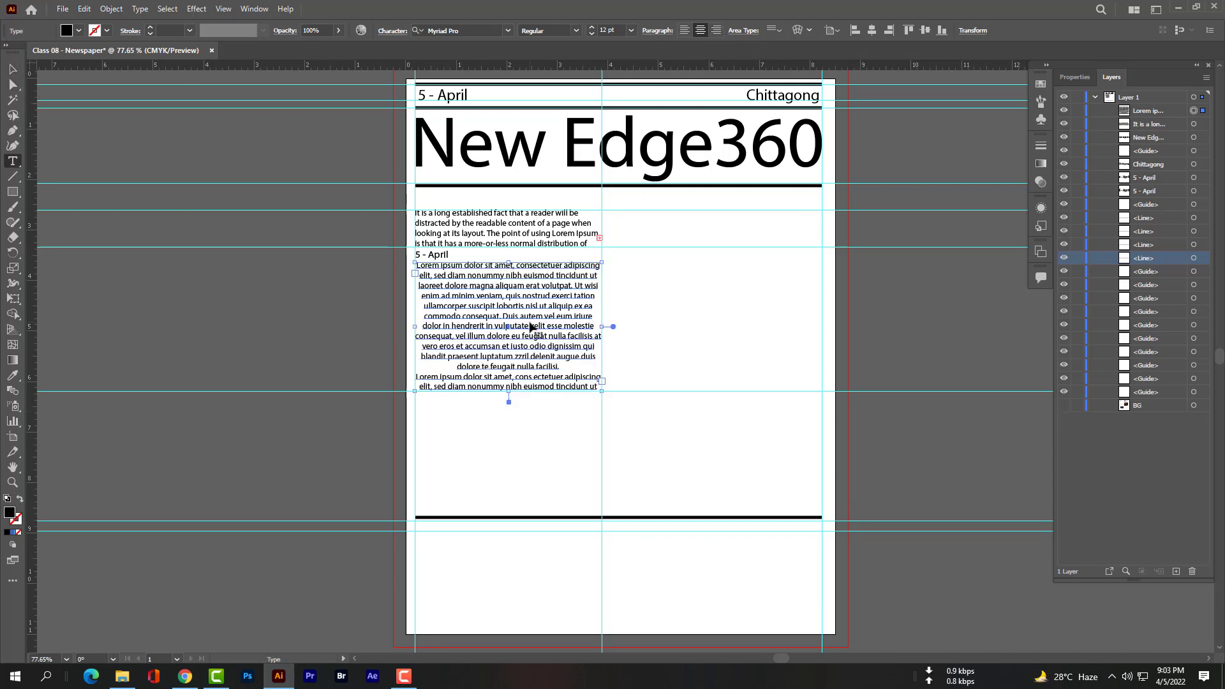
triple_click(531, 327)
left_click(532, 329)
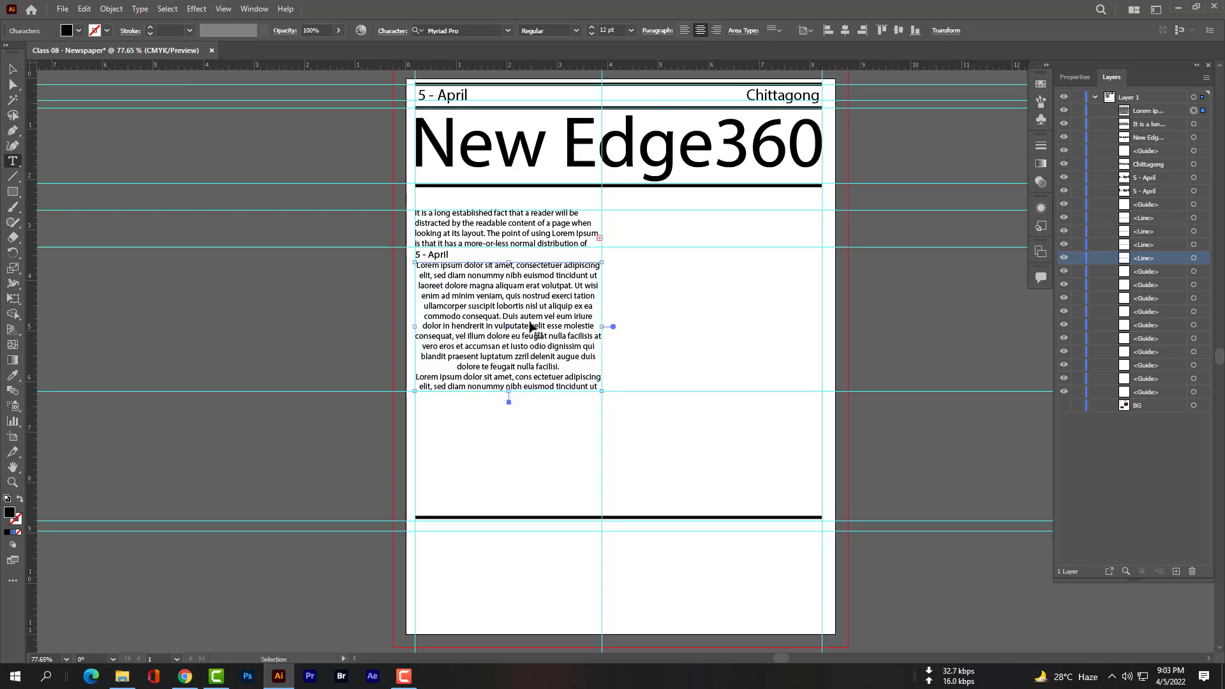
key("ctrl+a")
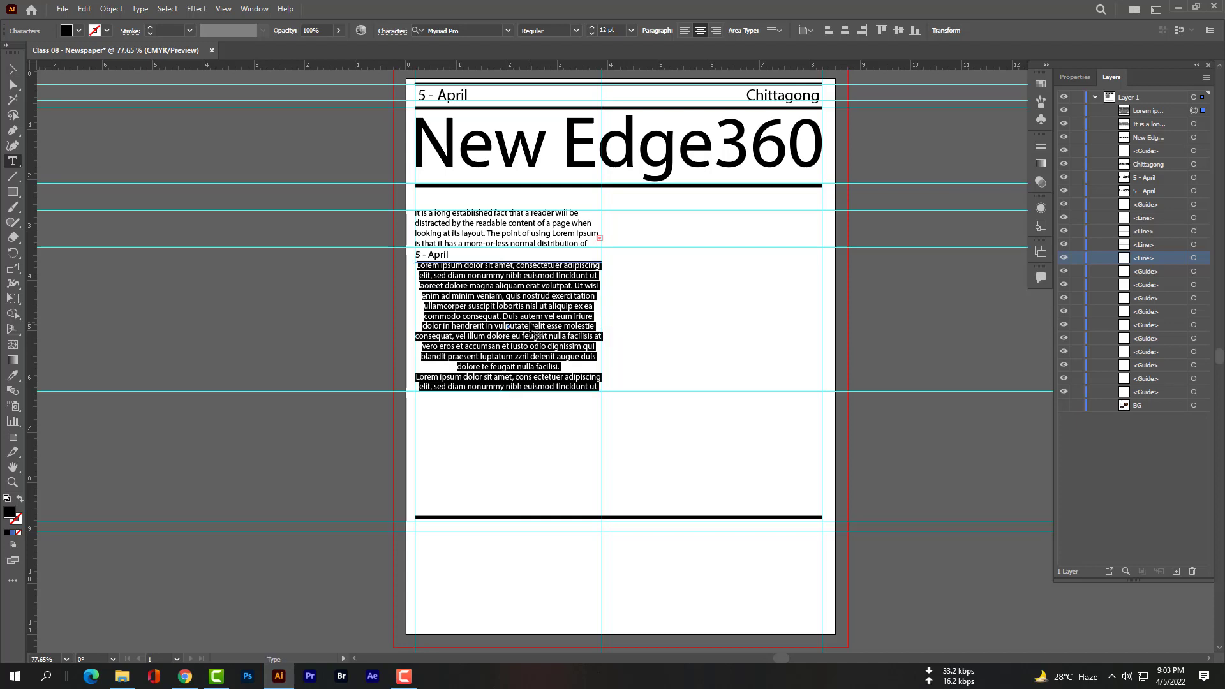
left_click(684, 32)
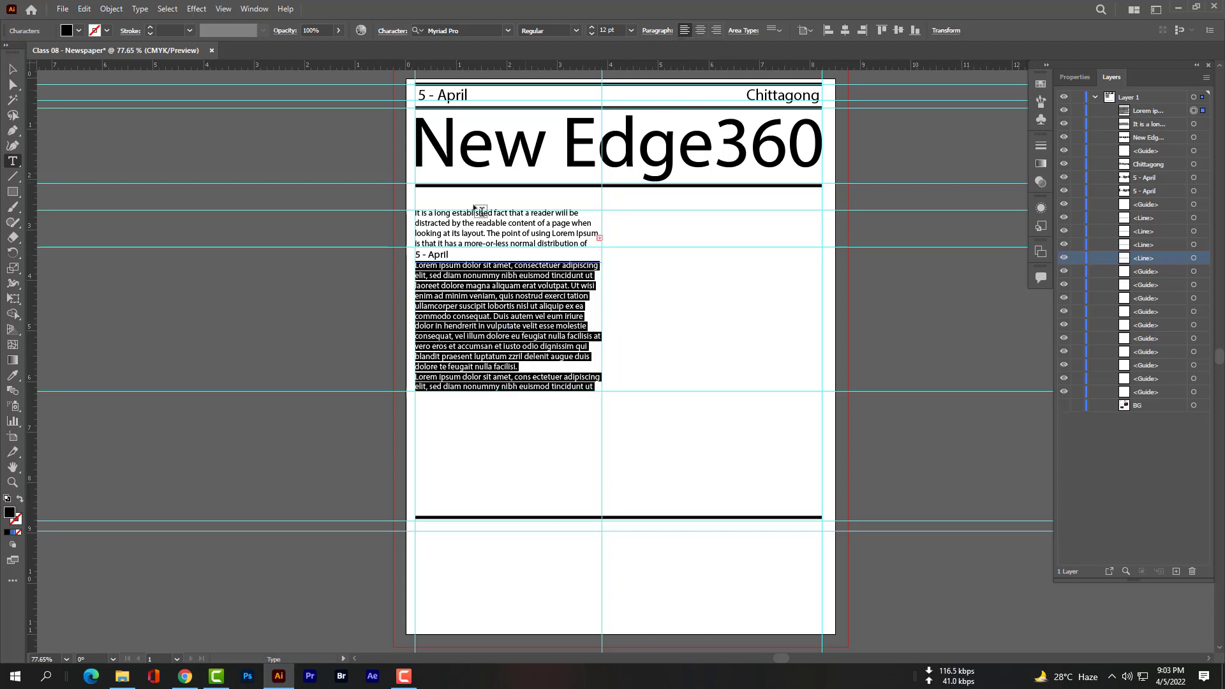
key("Escape")
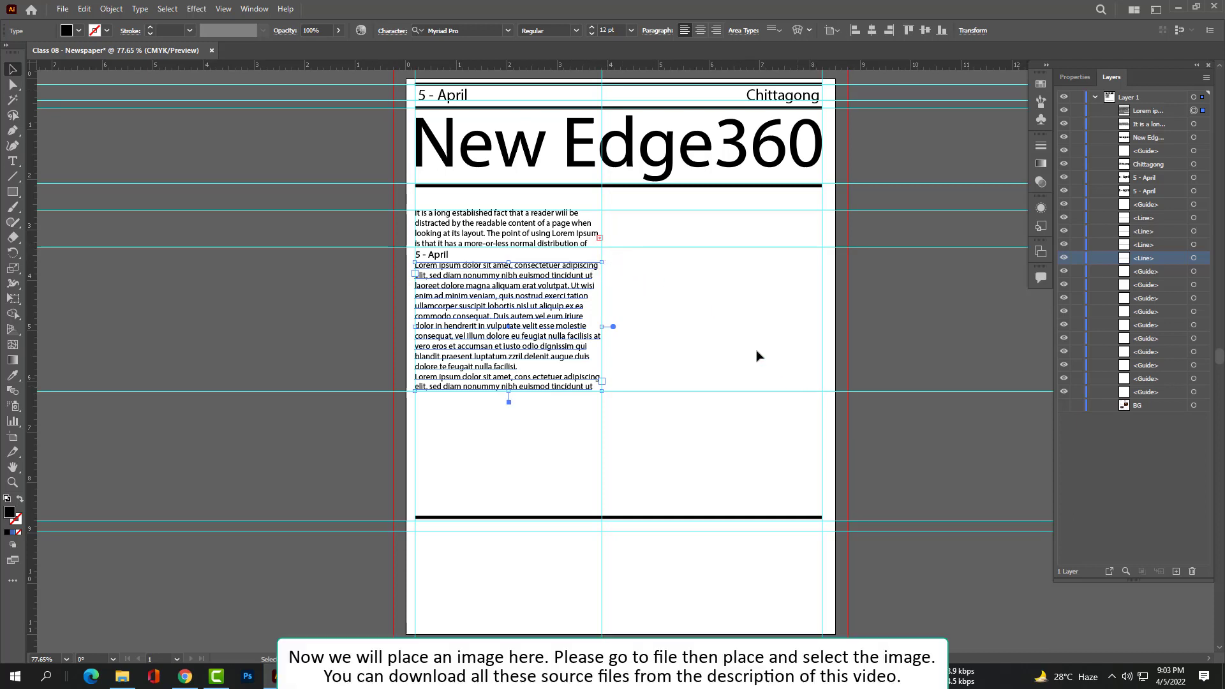
Place "Class 01 Thumbnail.jpg" from the Class 01 folder as a linked image about 4.33 by 2.43 in, beside the article body.
left_click(62, 9)
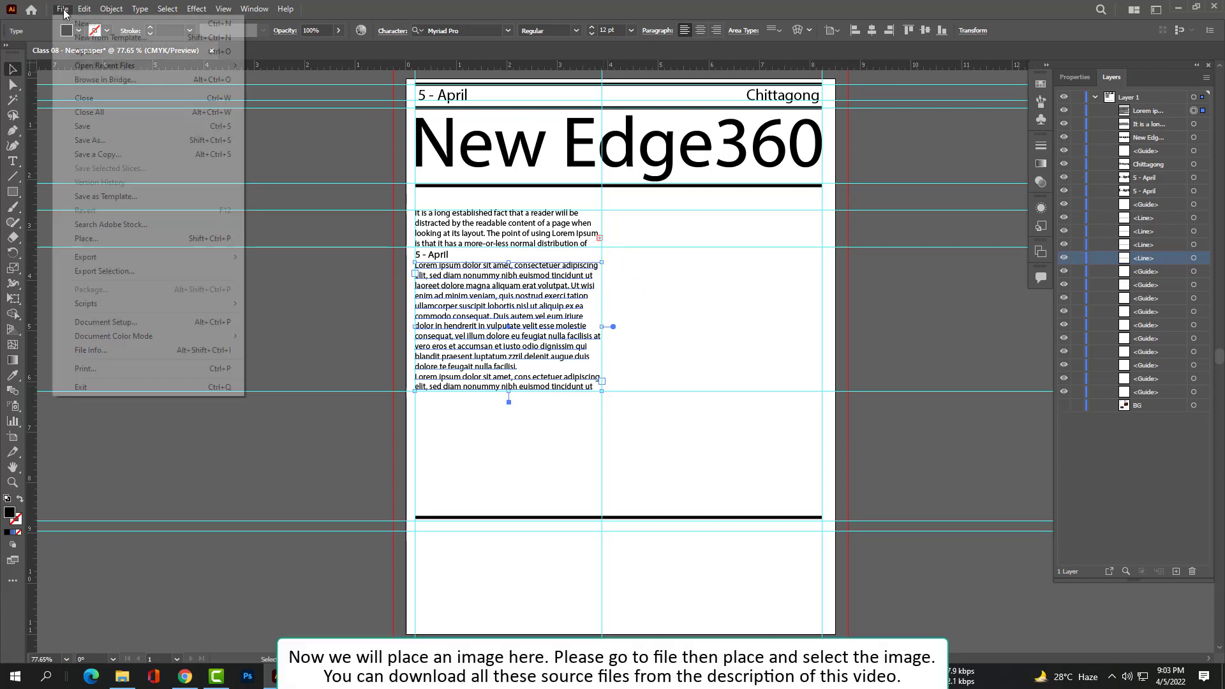
left_click(122, 238)
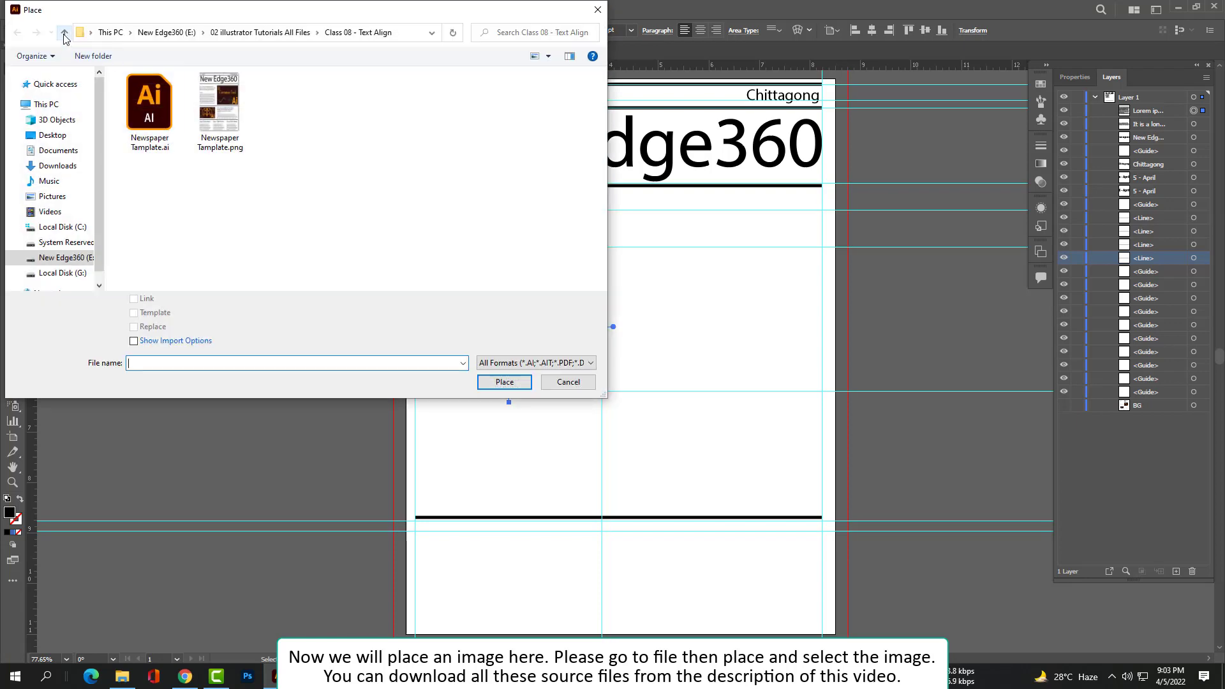
left_click(63, 33)
left_click(174, 96)
double_click(174, 96)
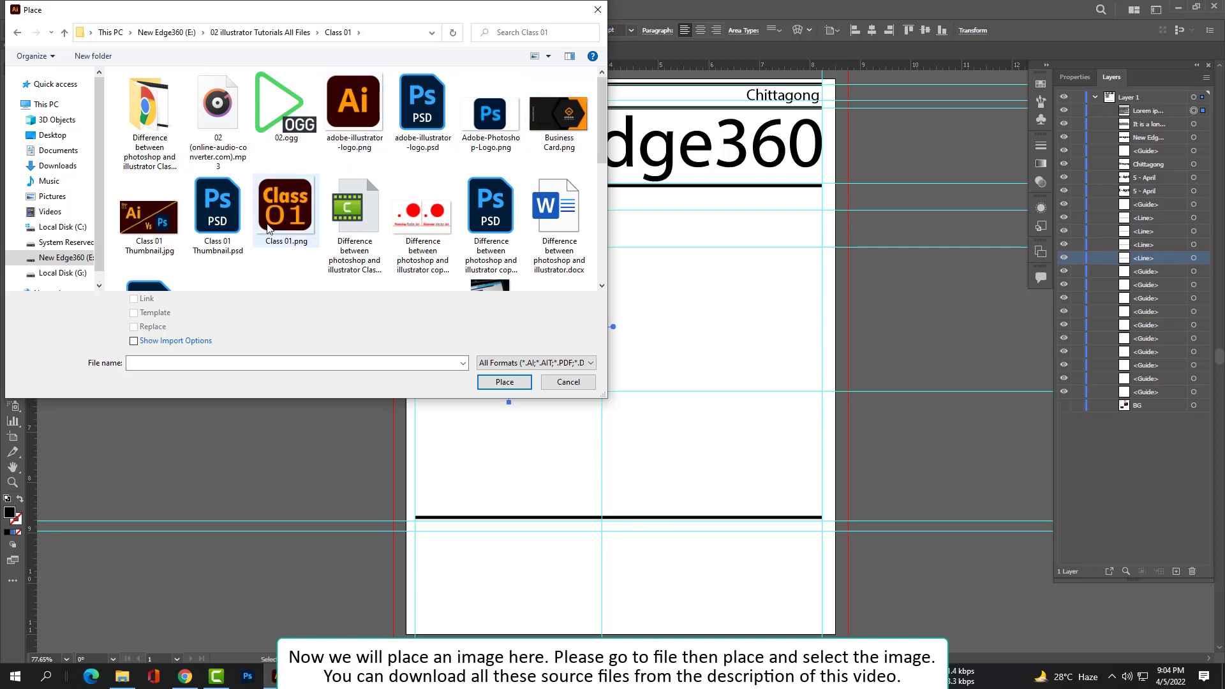
left_click(149, 214)
left_click(494, 385)
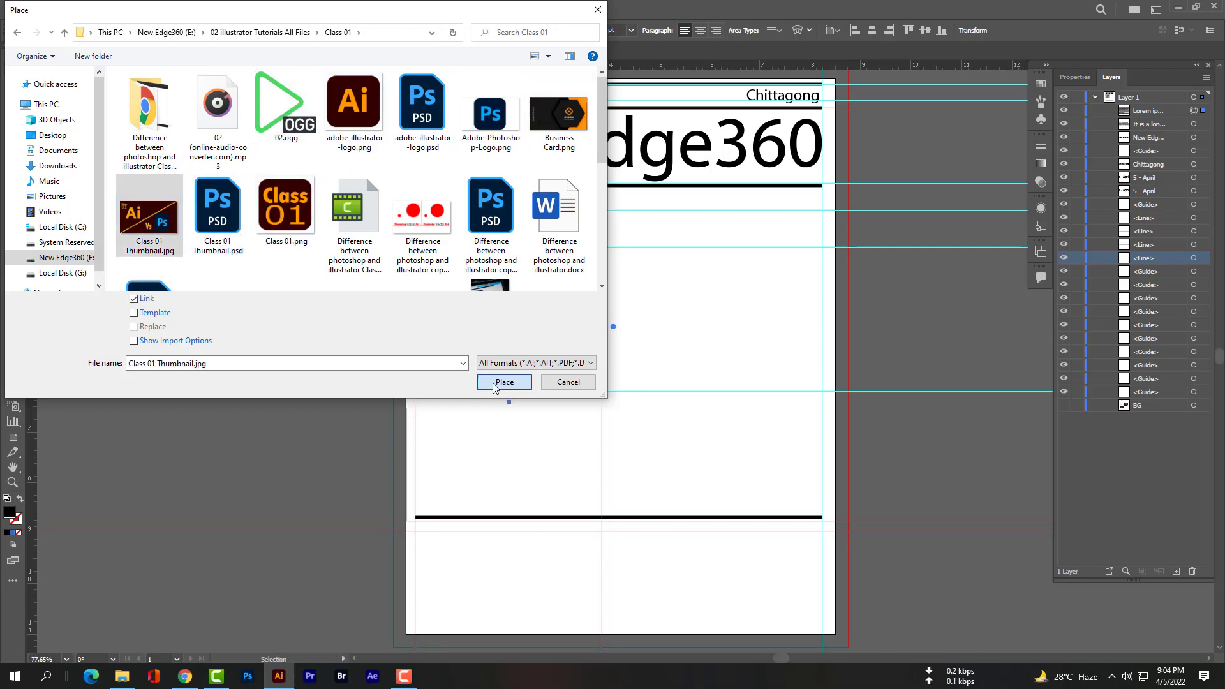
left_click_drag(601, 248, 819, 426)
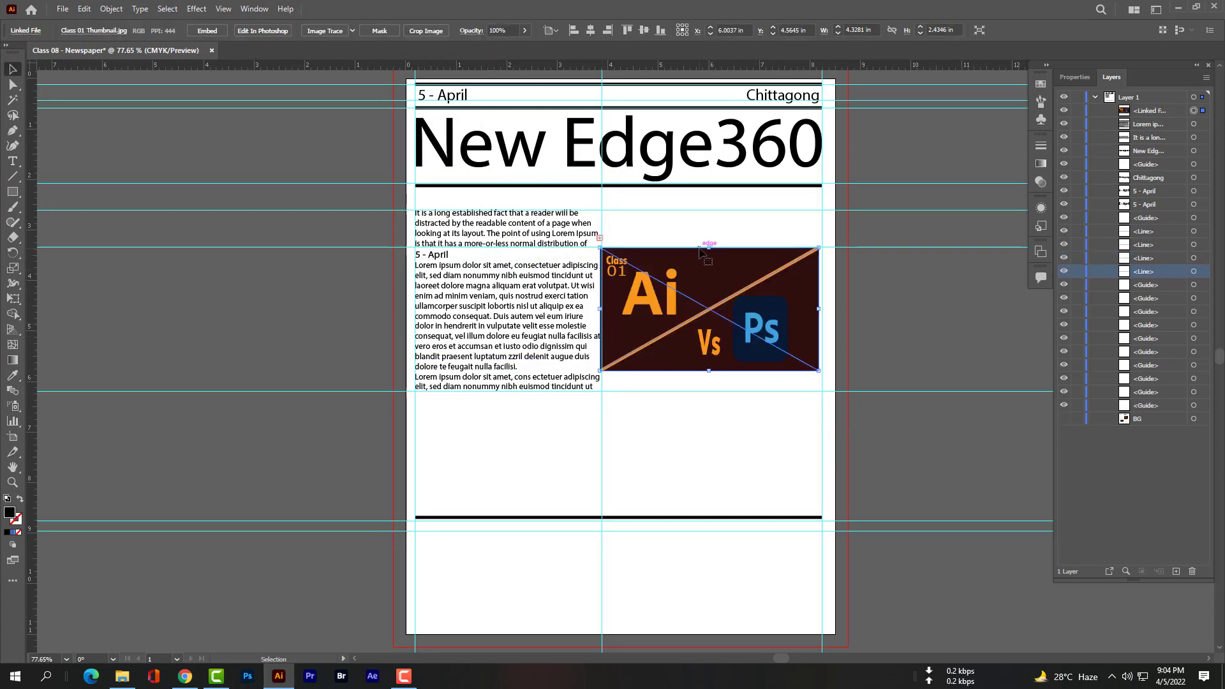
Stretch the placed image to about 4.36 by 3.59 in so its edges meet the surrounding column and article guides.
left_click_drag(710, 250, 708, 210)
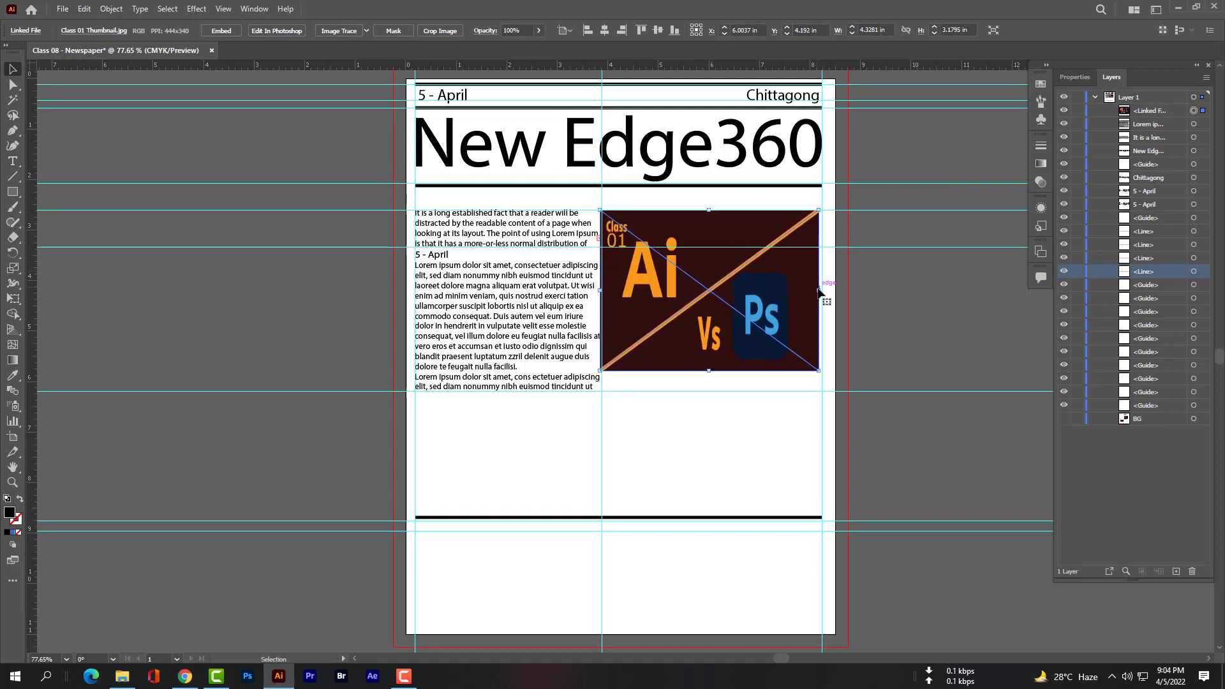
left_click_drag(820, 290, 823, 292)
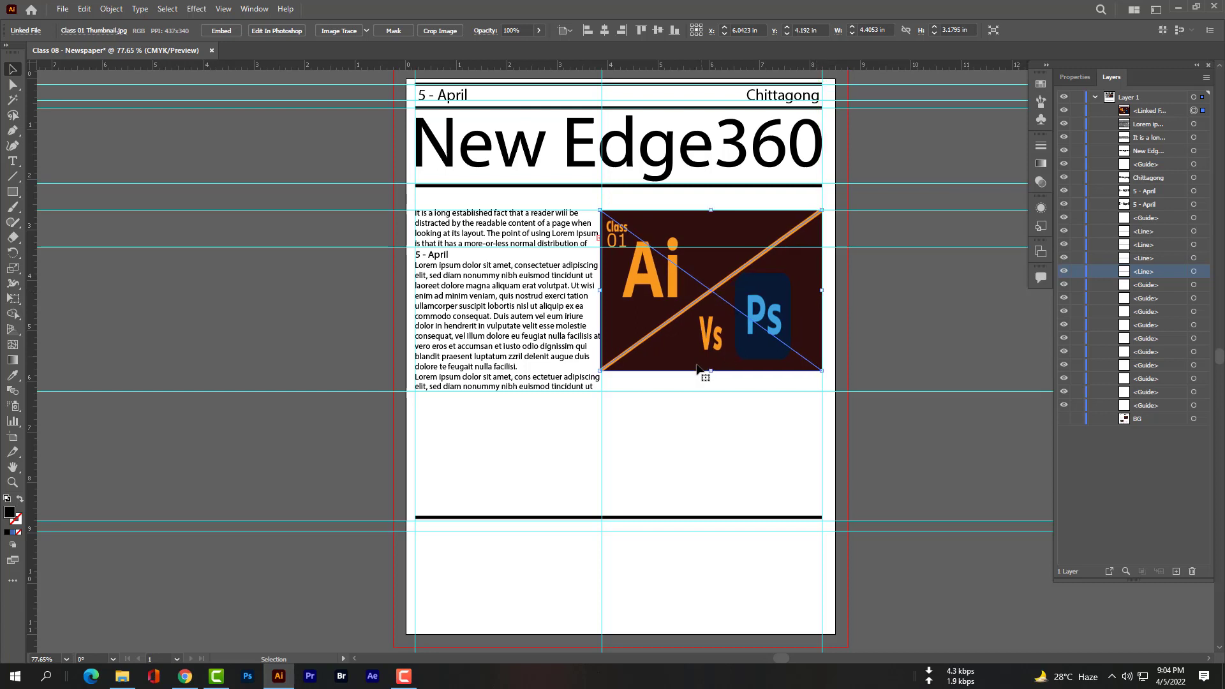
left_click_drag(710, 370, 708, 392)
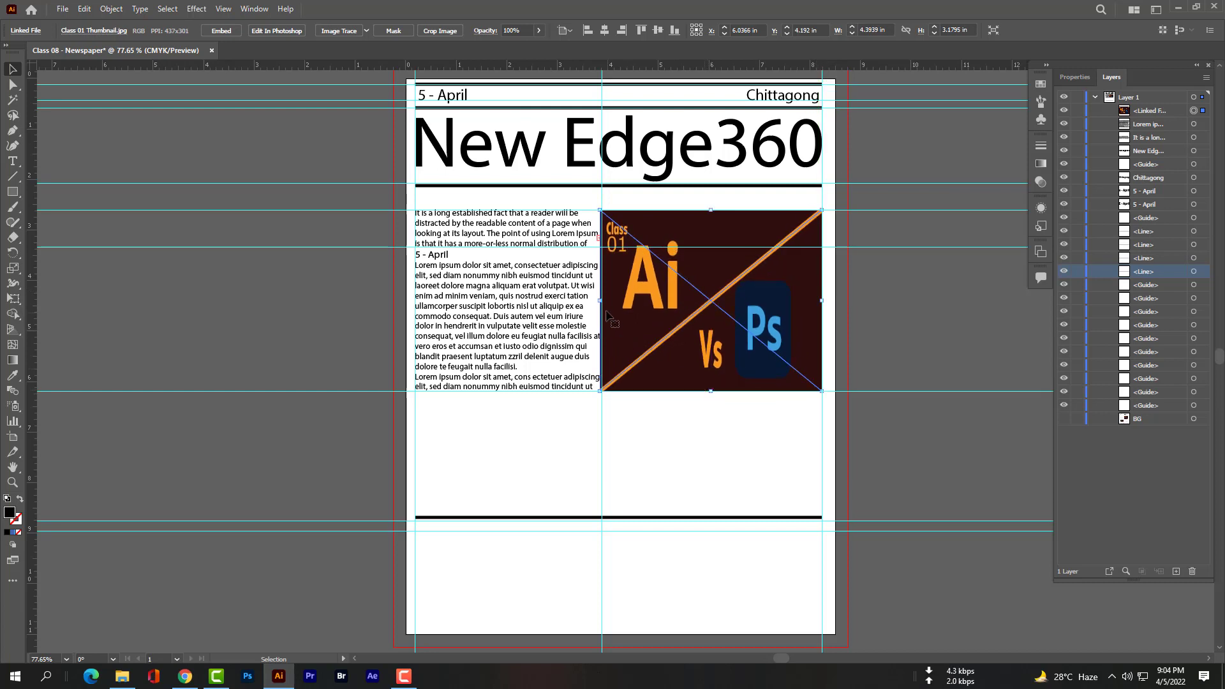
mouse_move(601, 308)
left_mouse_down()
mouse_move(616, 308)
mouse_move(602, 308)
left_mouse_up()
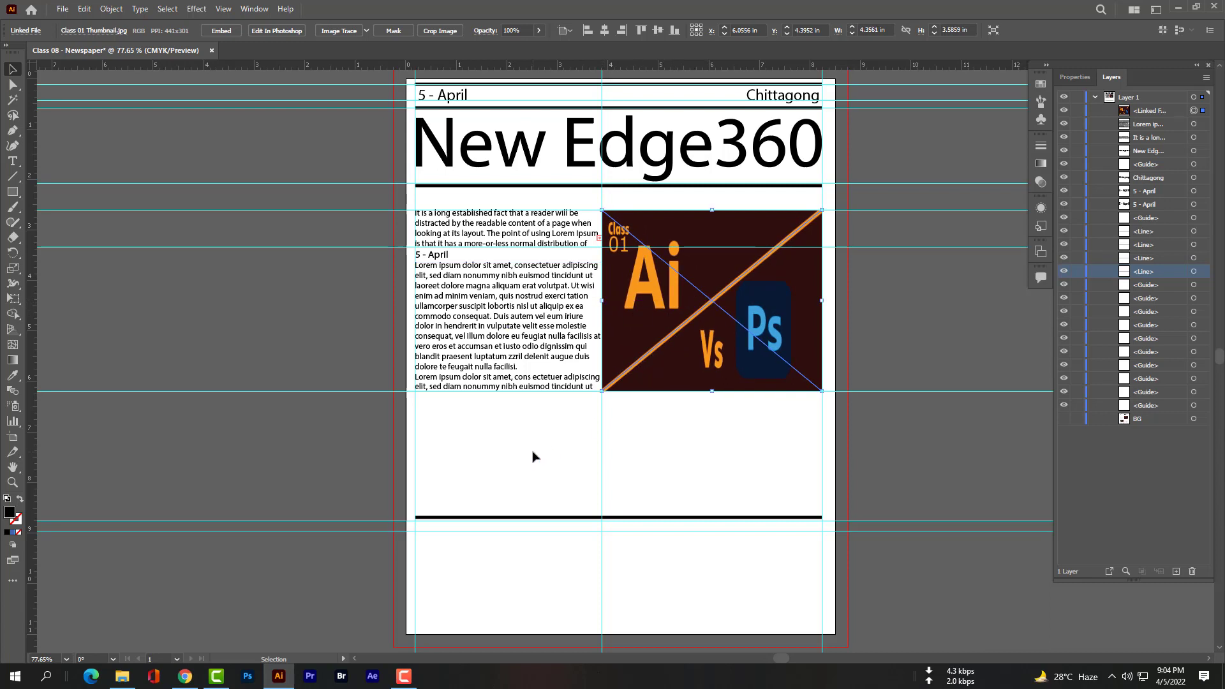
left_click(572, 459)
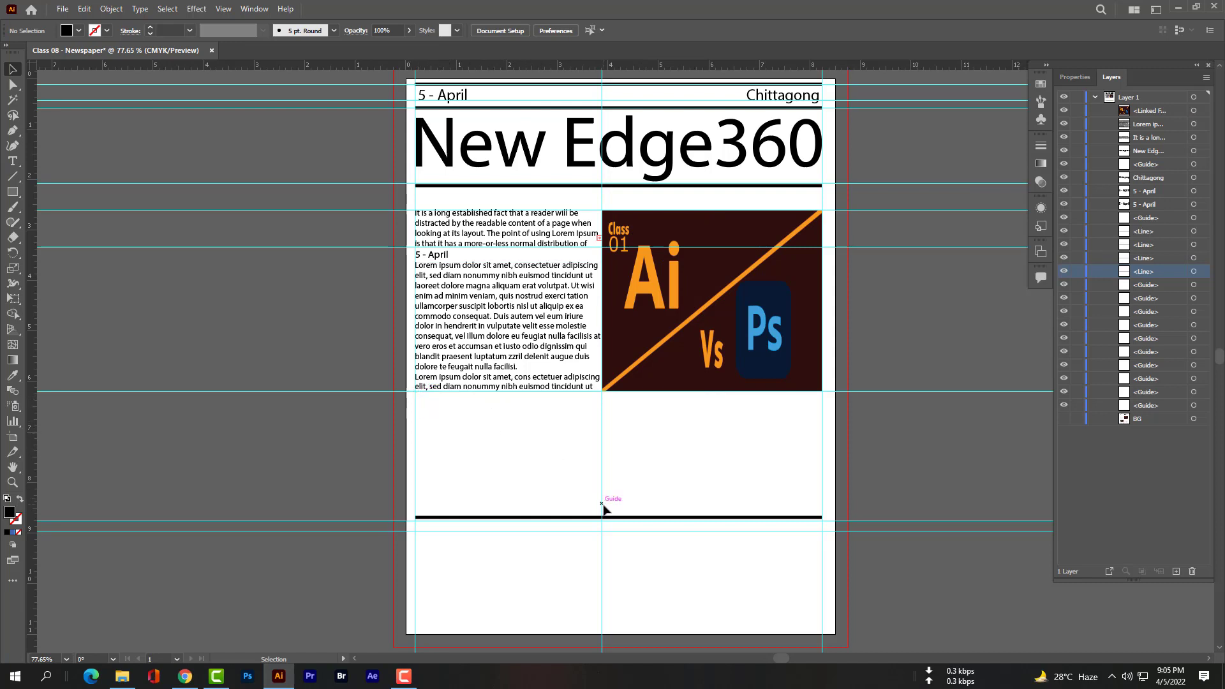
Place "Class 01 Thumbnail copy.jpg" from the Class 02 folder as a linked image below the article body, spanning the first column.
left_click(63, 9)
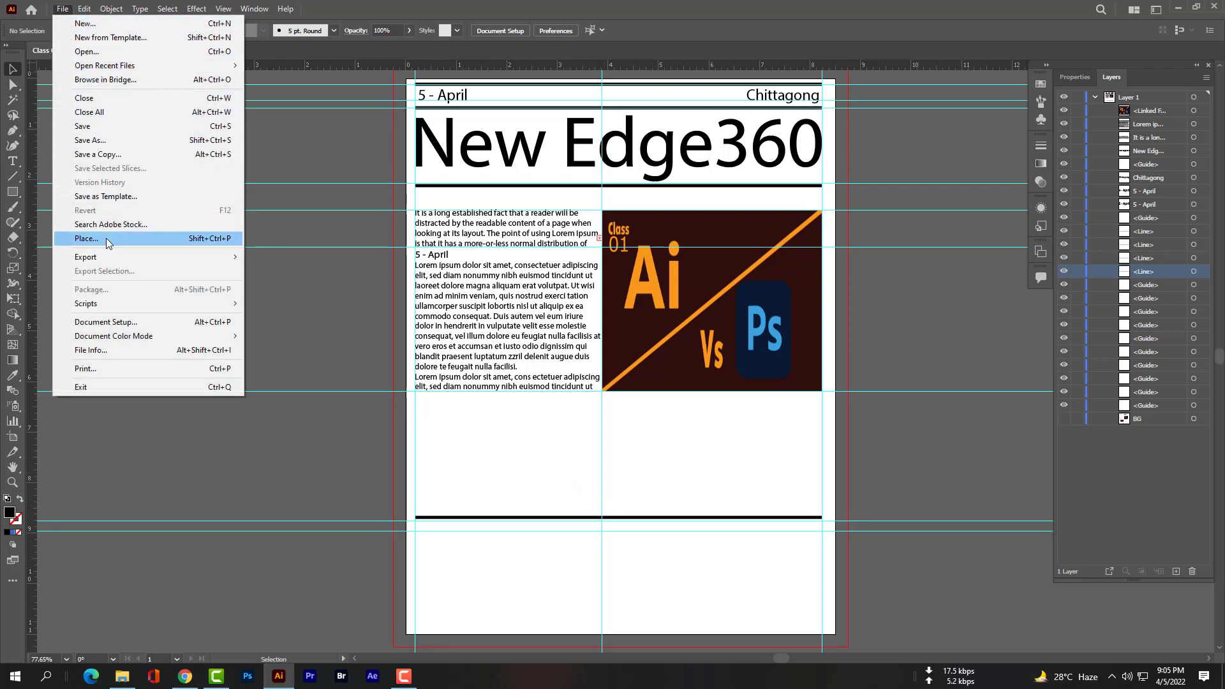
left_click(106, 240)
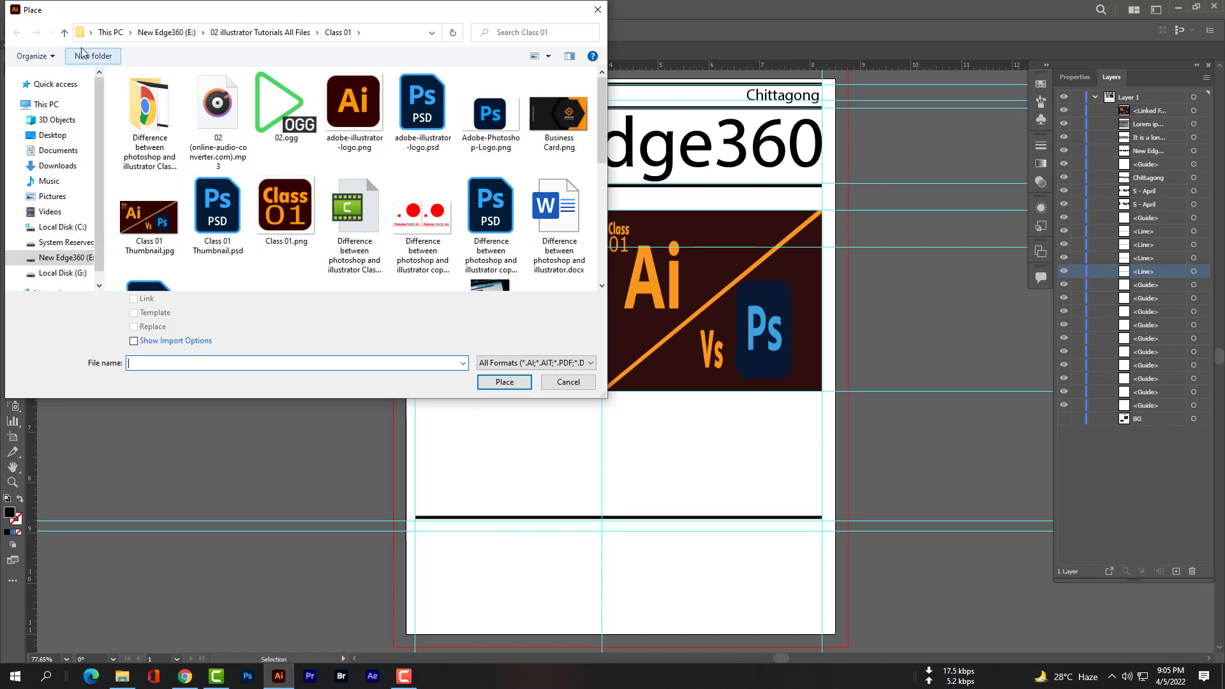
left_click(64, 31)
left_click(145, 119)
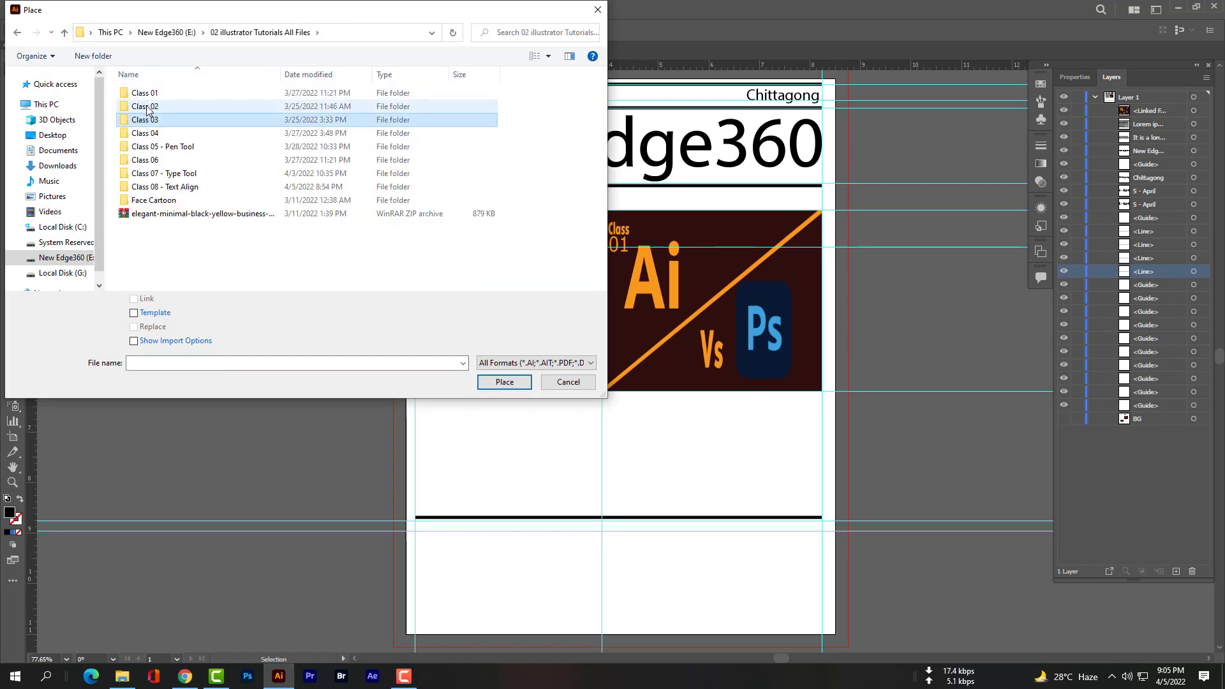
double_click(147, 108)
left_click(290, 118)
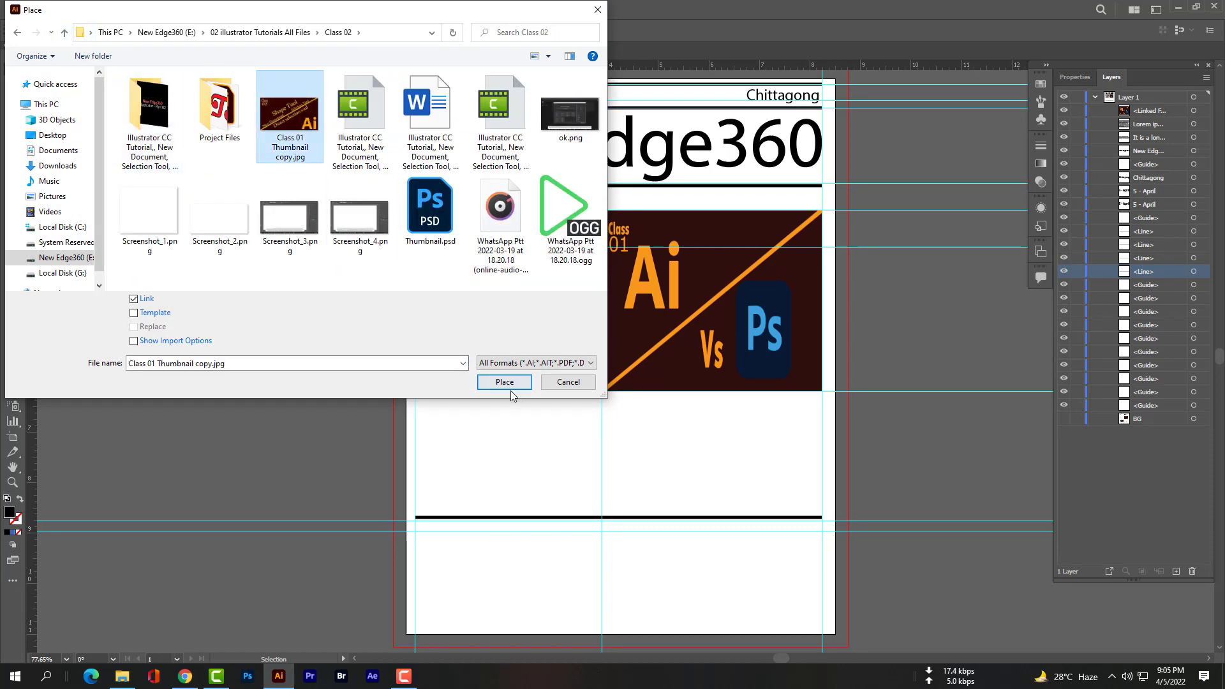
left_click(505, 383)
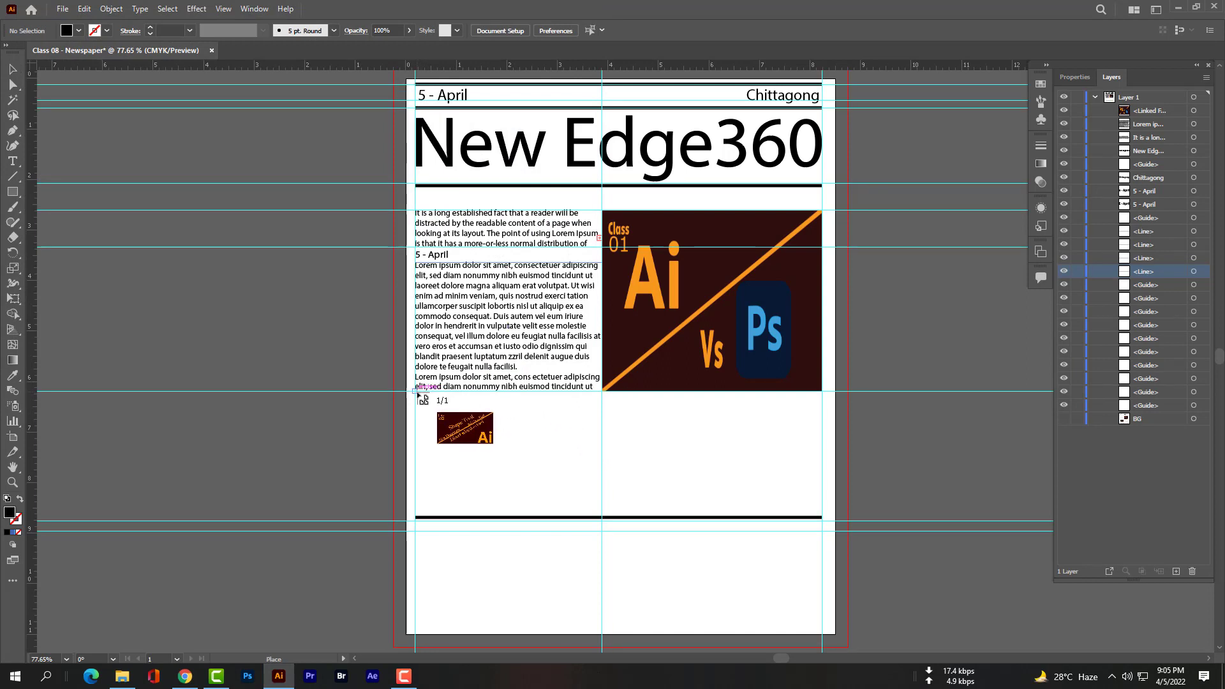
left_click_drag(418, 394, 599, 525)
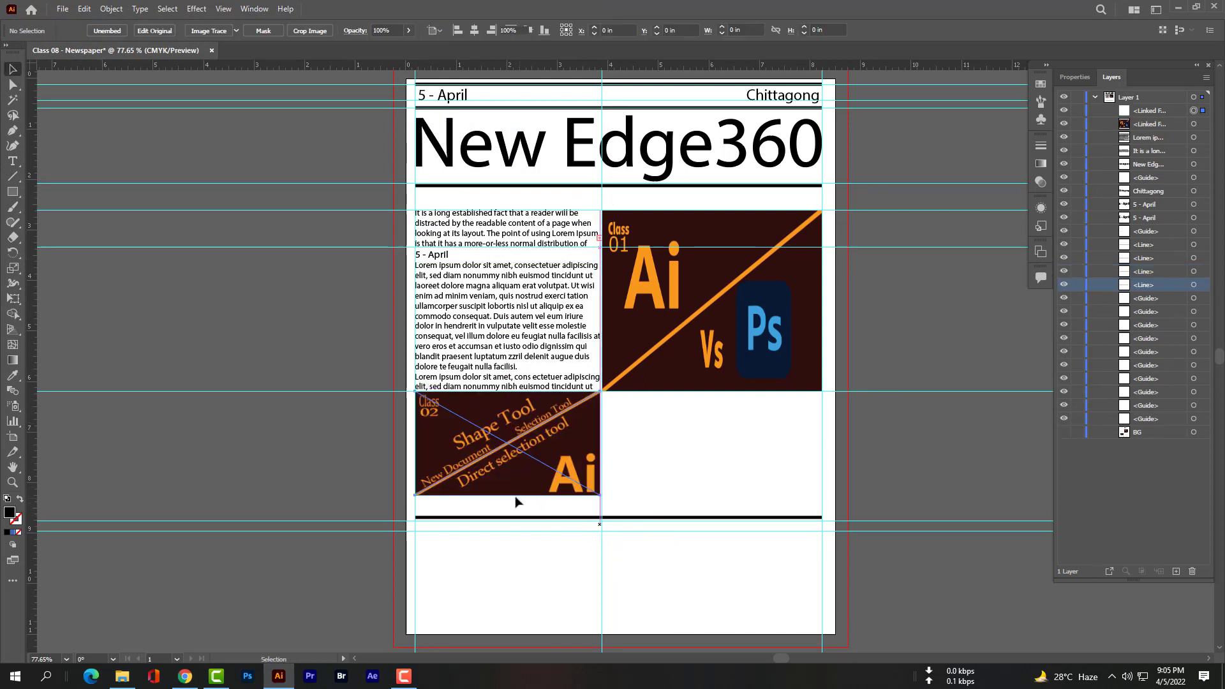
Stretch the Class 02 image down to just above the divider line and lower its top edge slightly below the article body.
left_click_drag(508, 495, 511, 514)
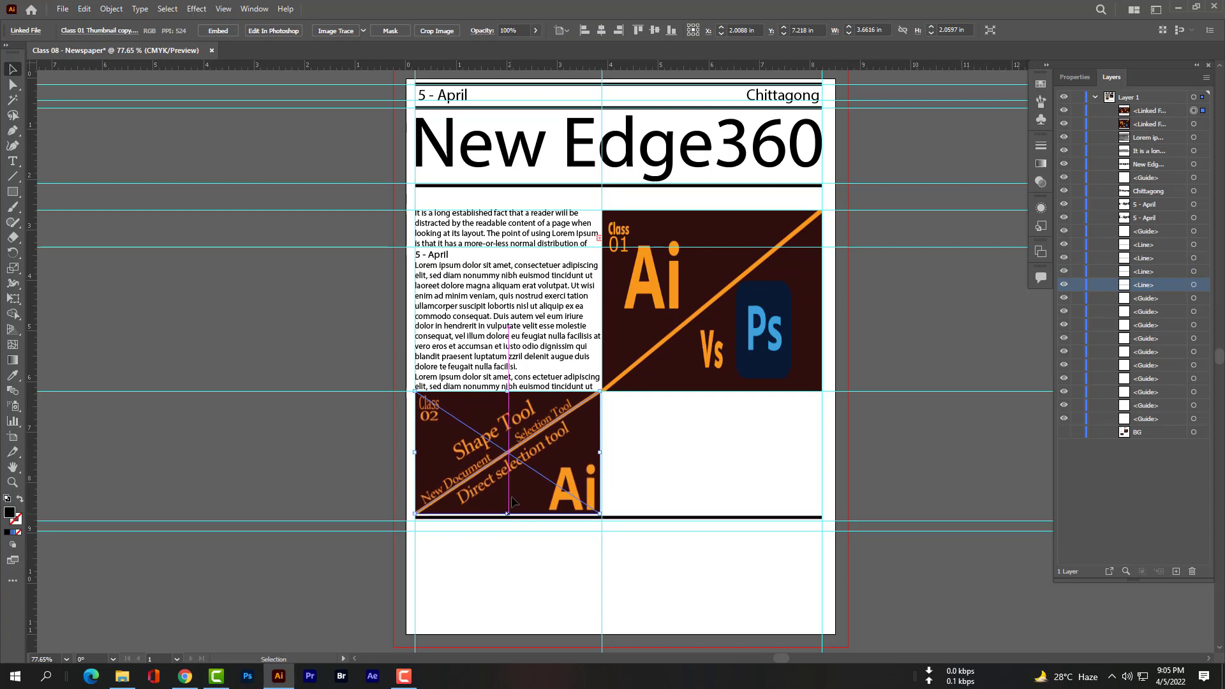
left_click_drag(508, 391, 508, 396)
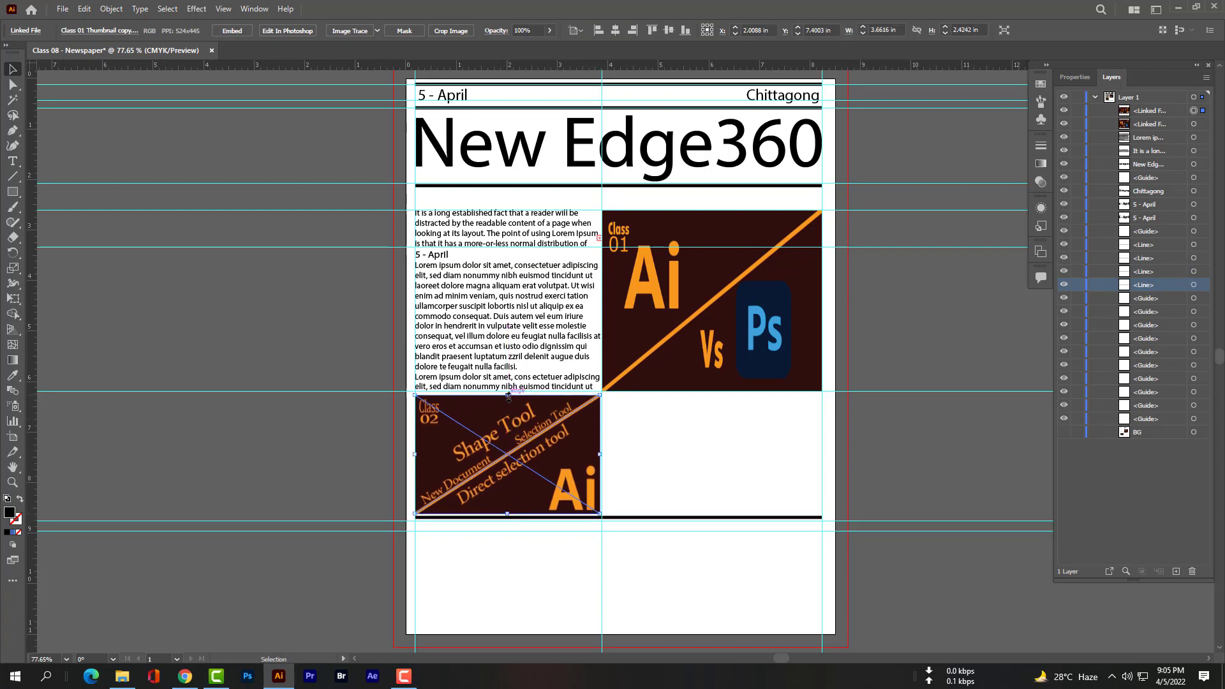
left_click(627, 427)
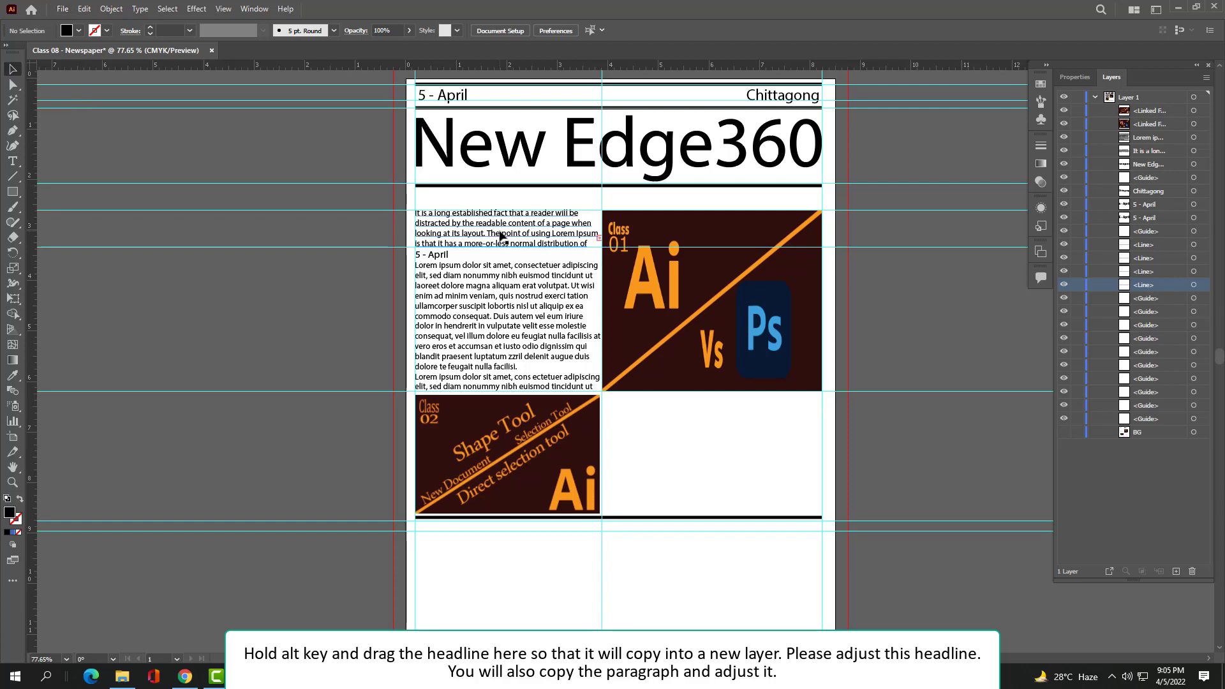
Duplicate the article headline into the area beside the Class 02 image and shrink the copy's text frame to two lines.
left_click_drag(502, 236, 691, 421)
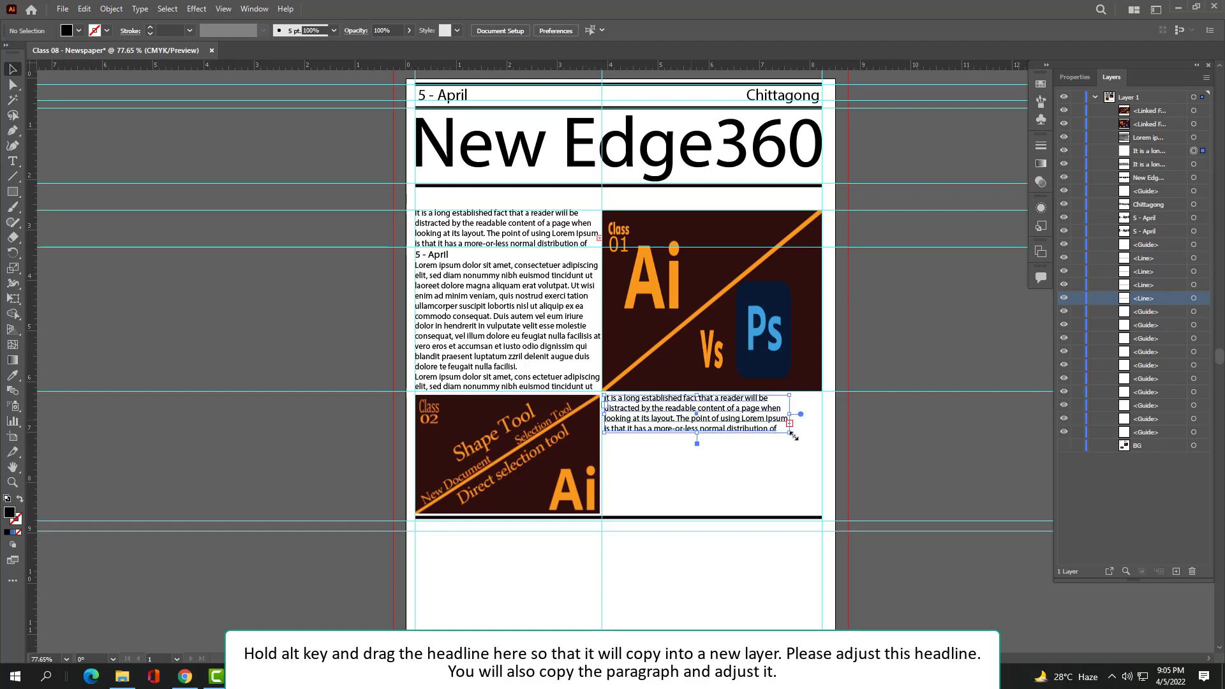
left_click_drag(789, 433, 739, 422)
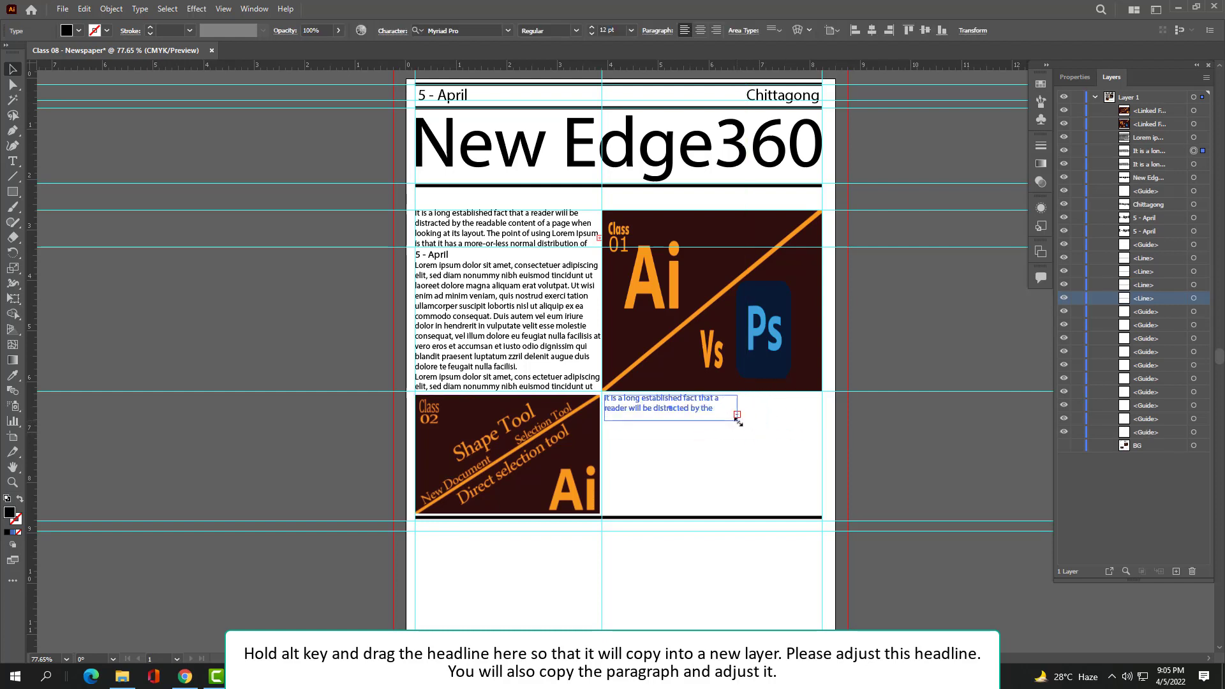
left_click(708, 441)
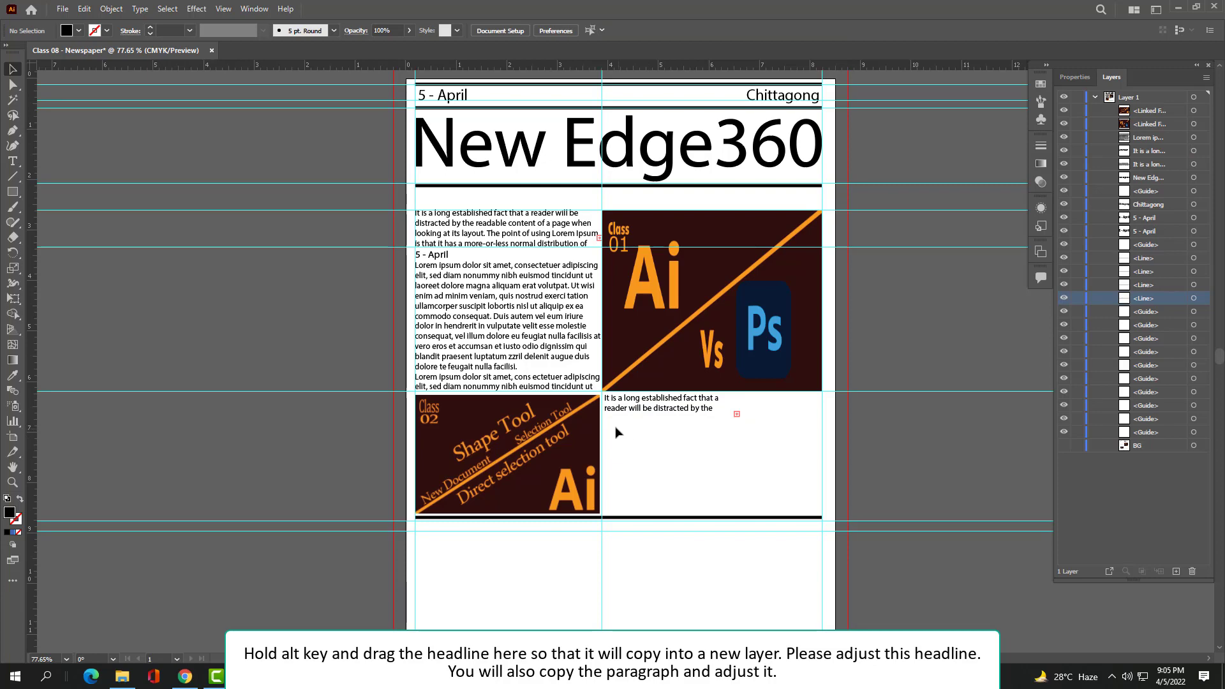
Duplicate the lorem ipsum body text below the copied headline, widening its frame toward the page margin guide and shortening it to the divider line.
left_click(480, 317)
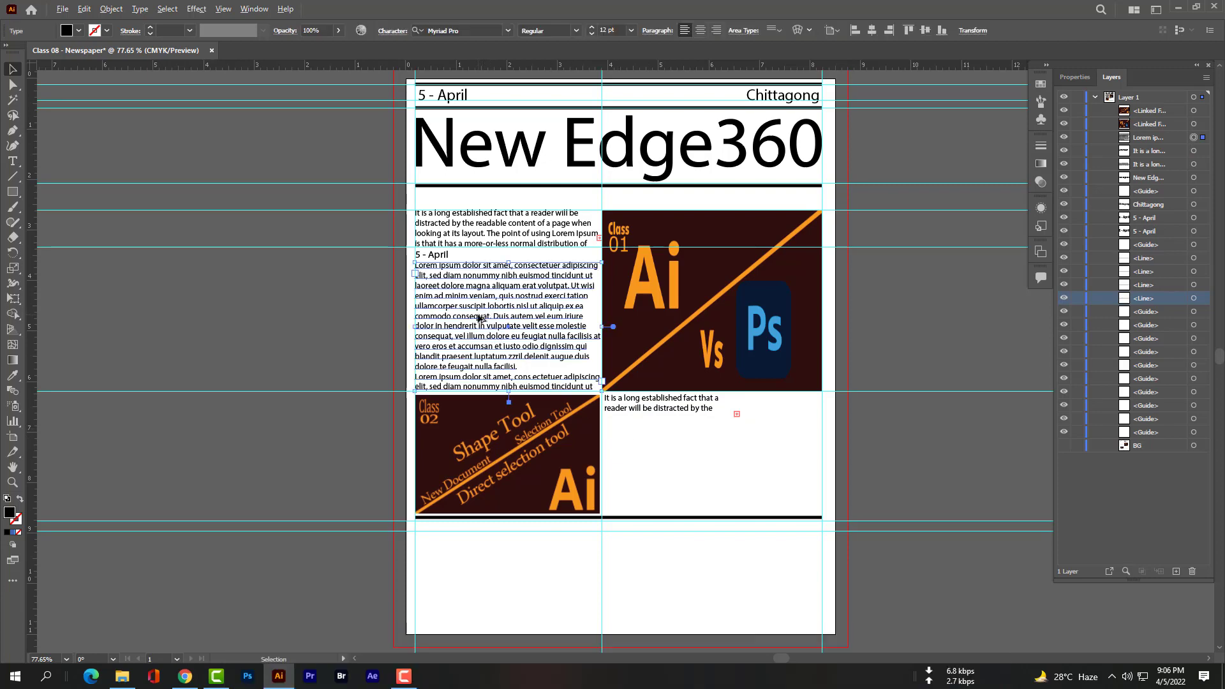
left_click_drag(480, 317, 672, 476)
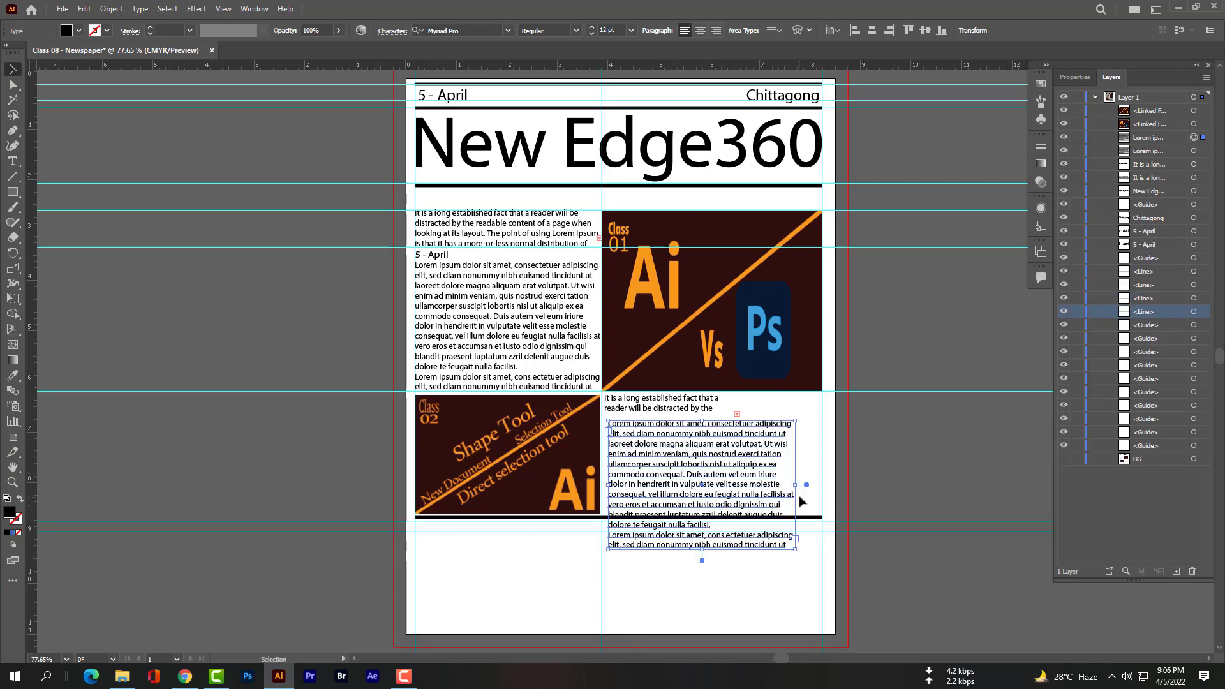
left_click_drag(802, 487, 818, 487)
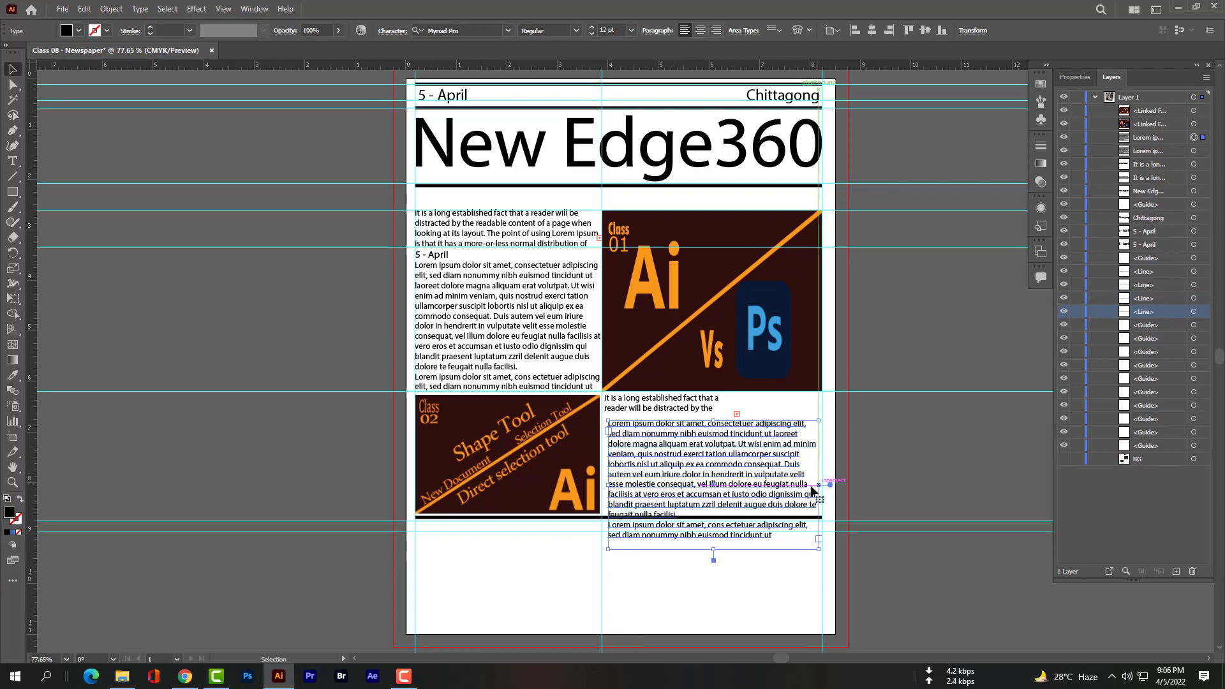
left_click_drag(713, 552, 707, 514)
left_click(680, 563)
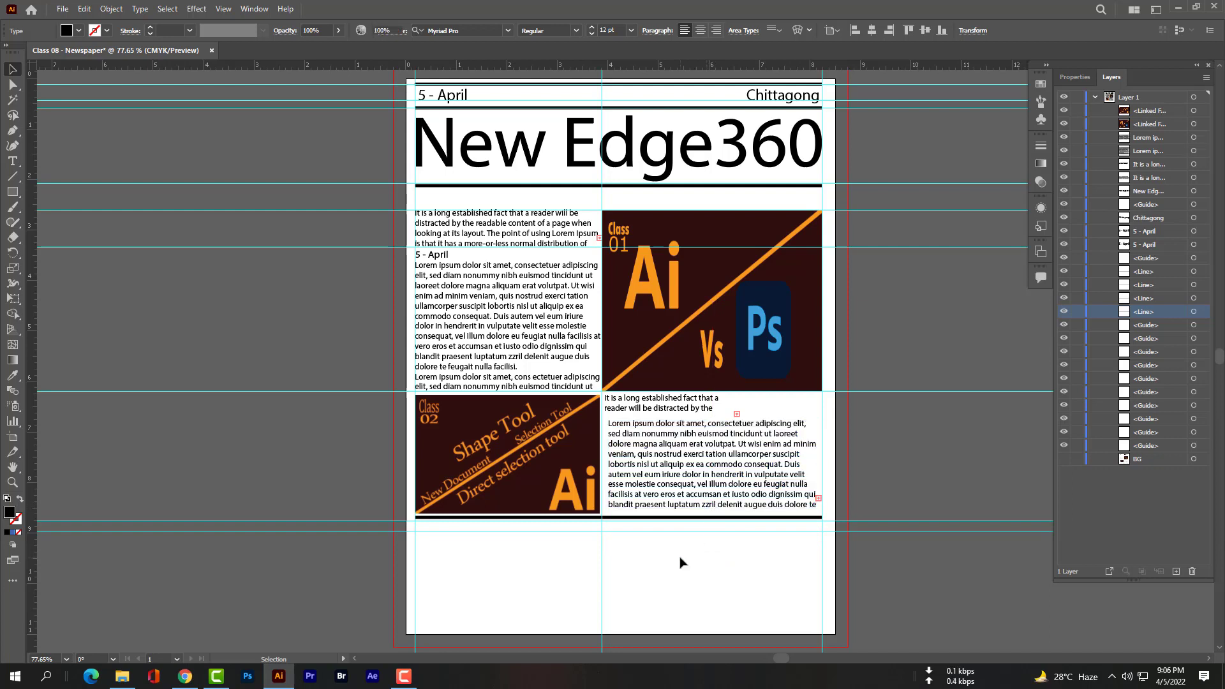
Move the copied two-line headline down and inward, just above its body text, and set it in Tahoma Bold.
left_click_drag(651, 418, 661, 416)
left_click(661, 541)
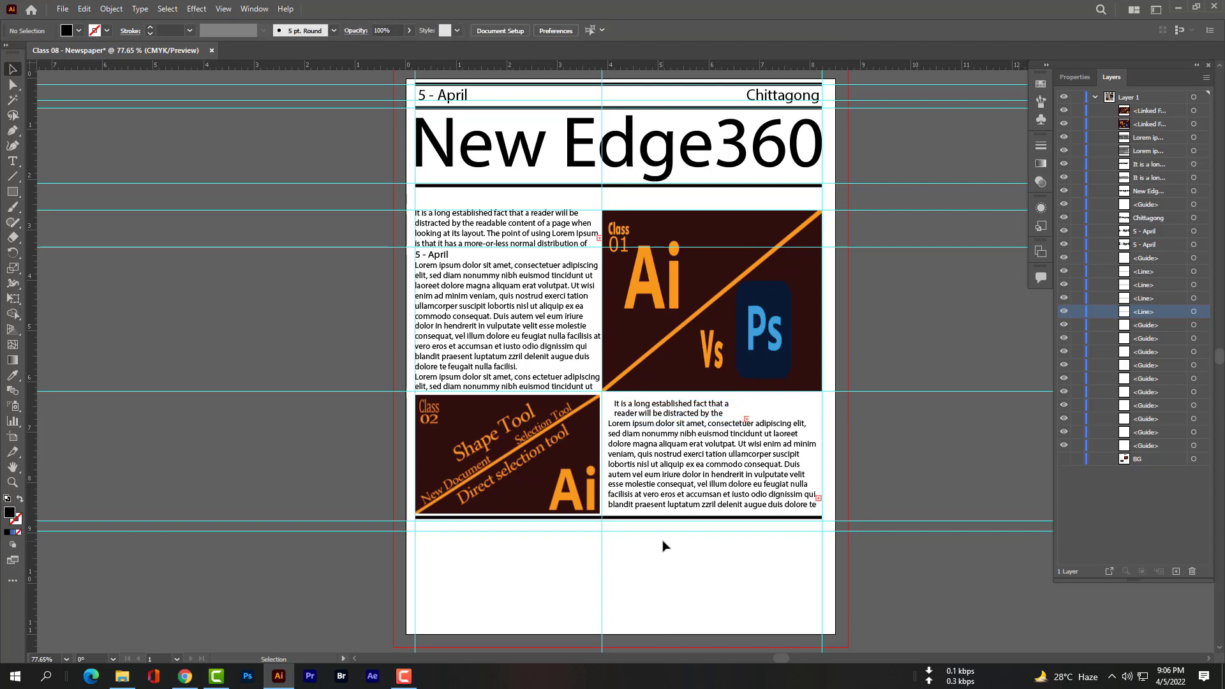
double_click(659, 416)
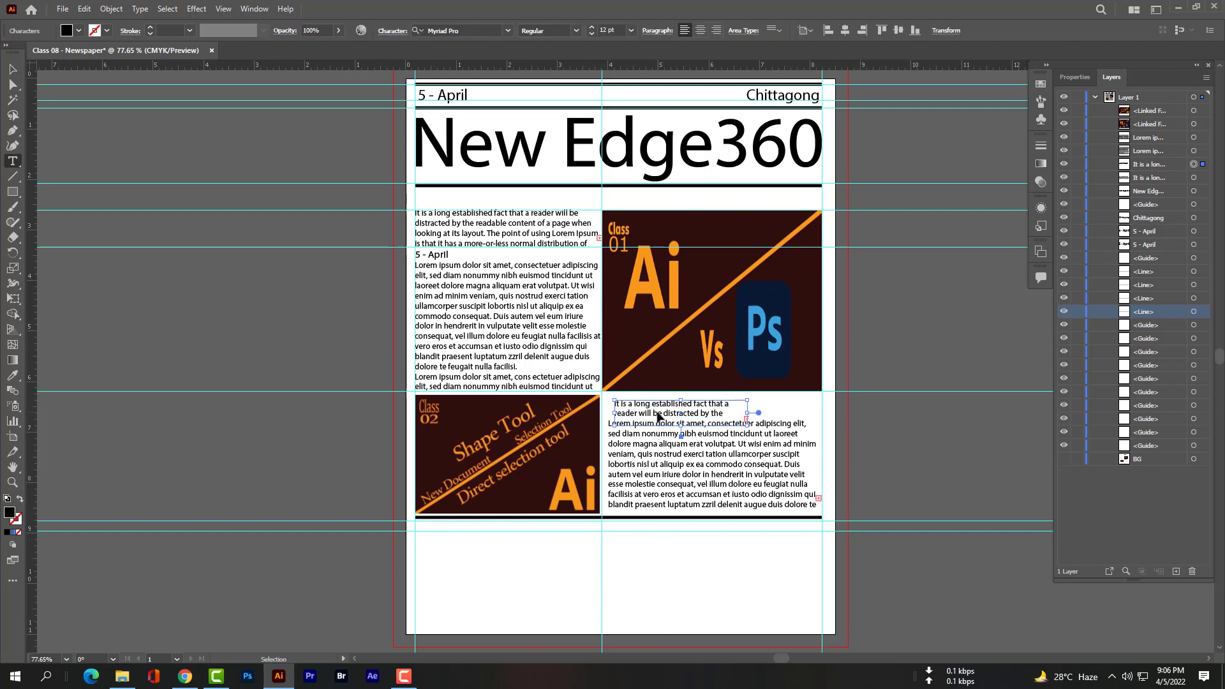
key("ctrl+a")
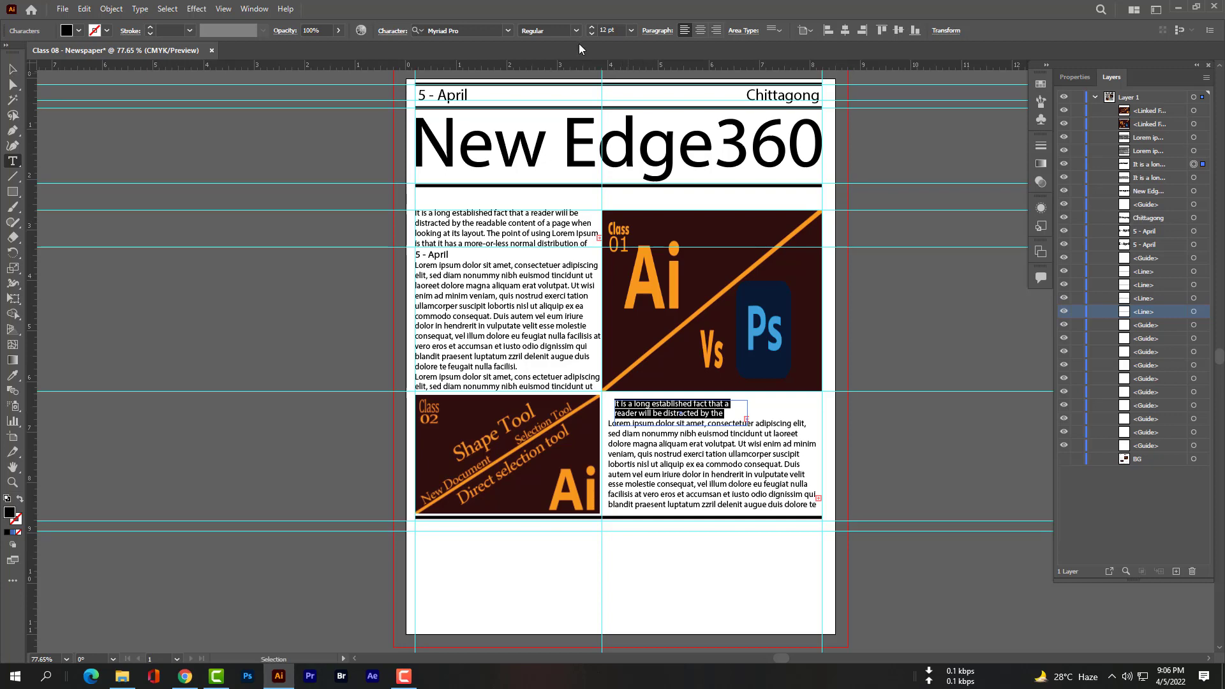
left_click(484, 32)
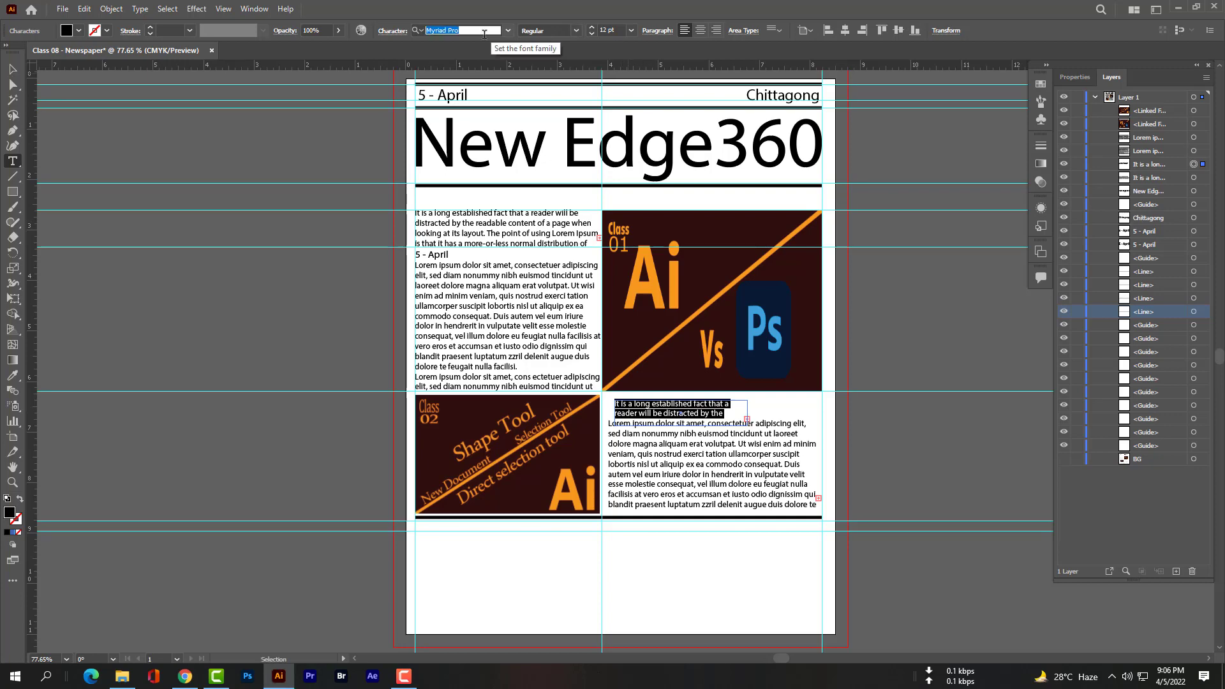
type("tah")
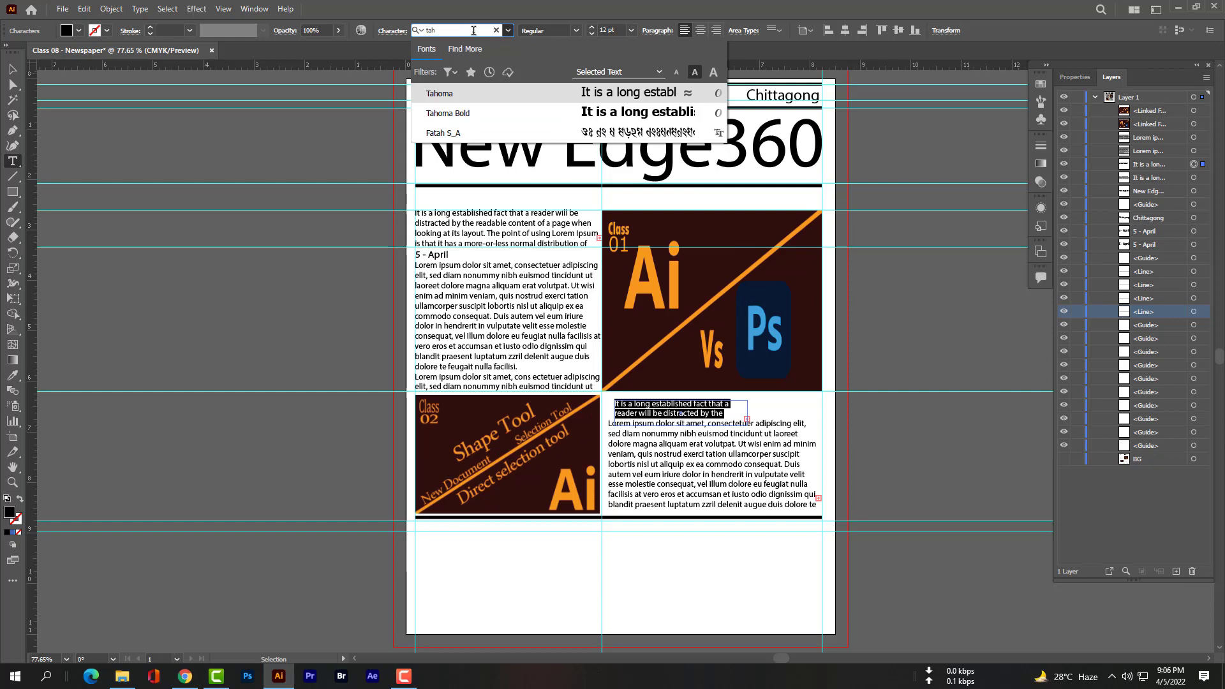
left_click(577, 115)
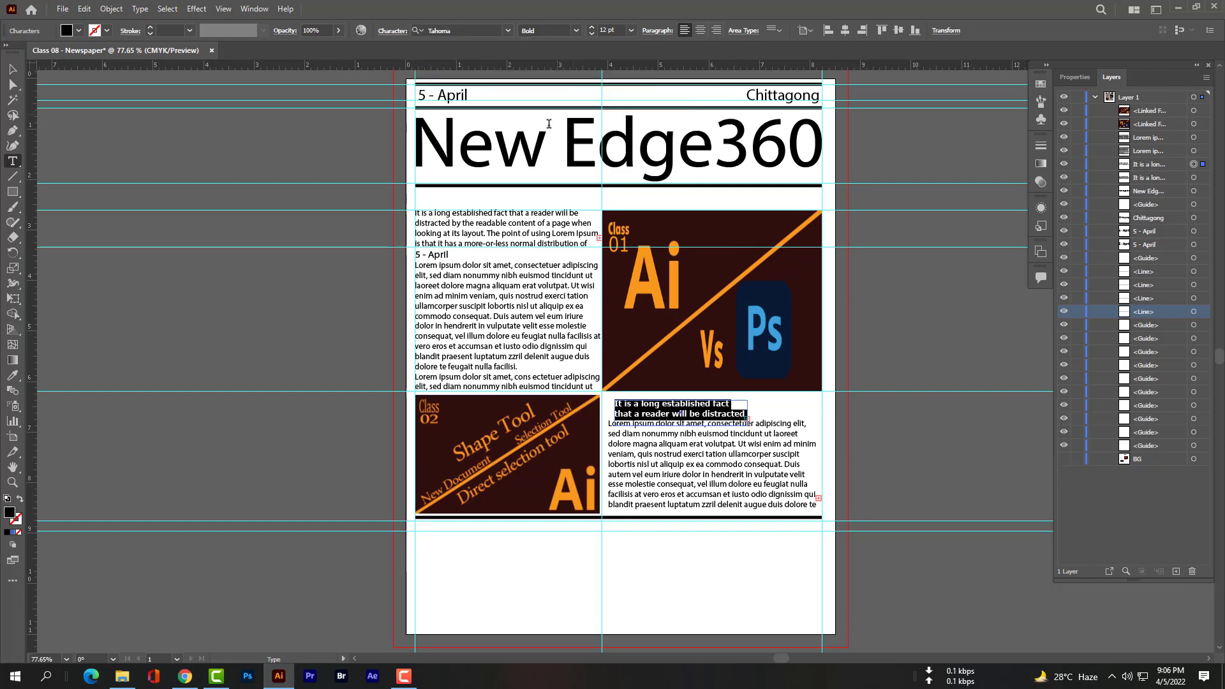
left_click(13, 69)
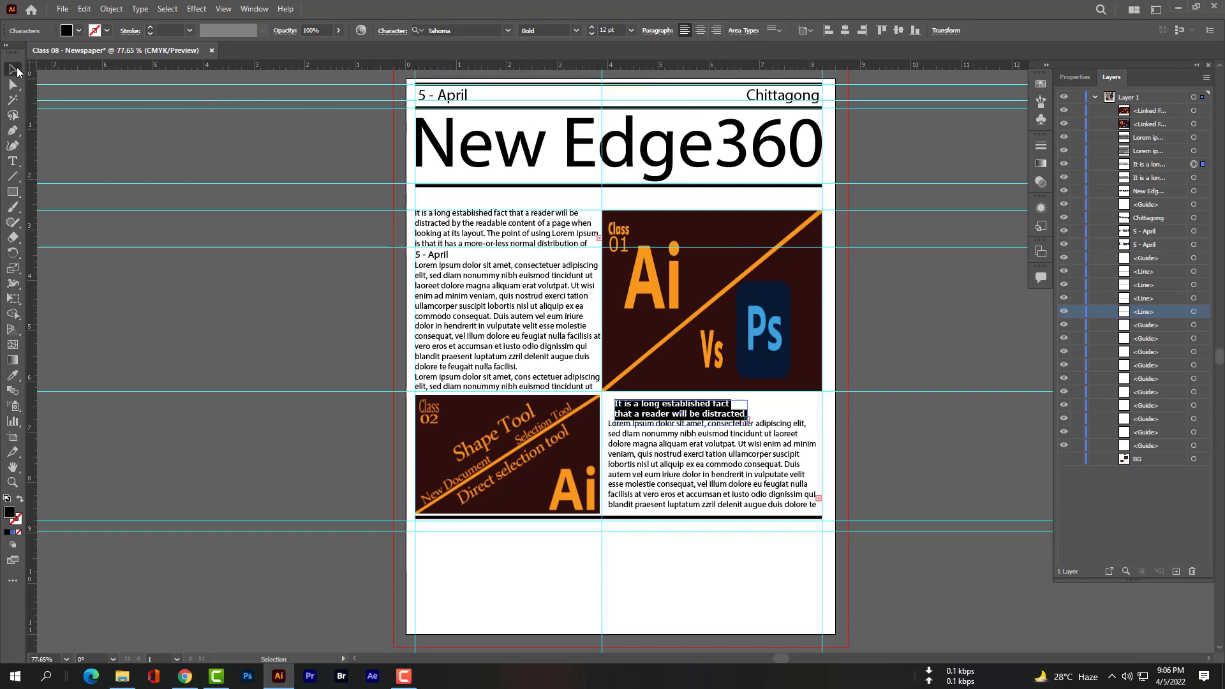
left_click(724, 595)
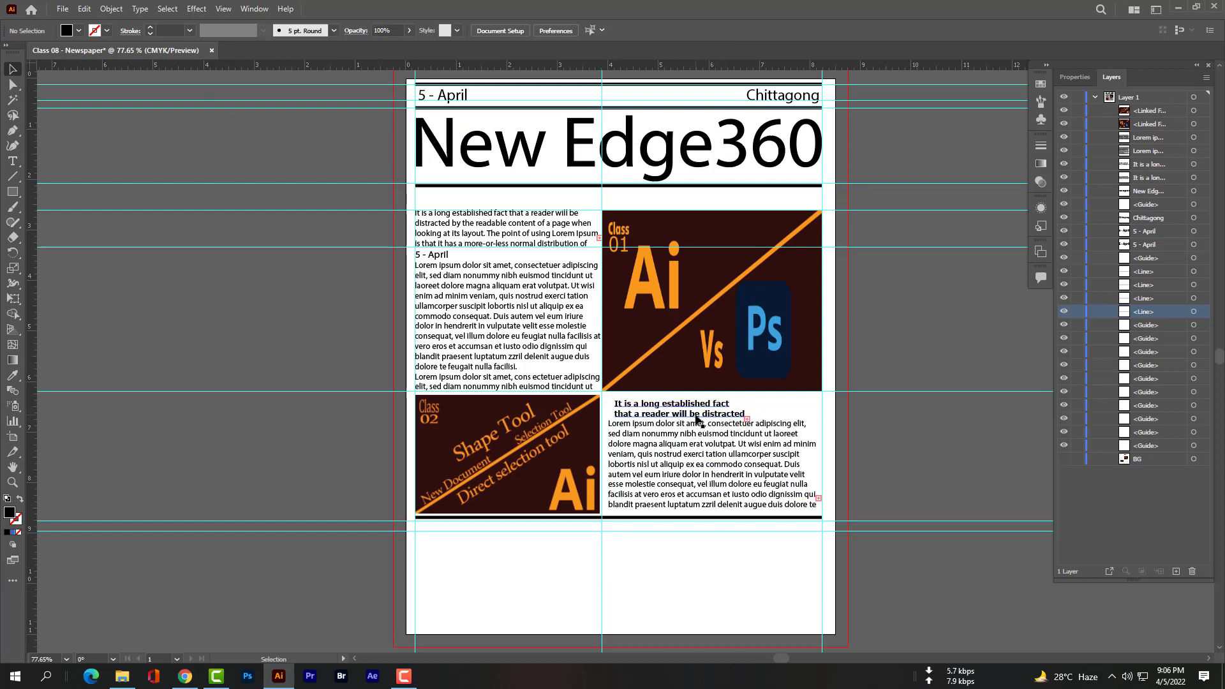
Set the first article's headline above the "5 - April" line in Tahoma Bold.
left_click(511, 237)
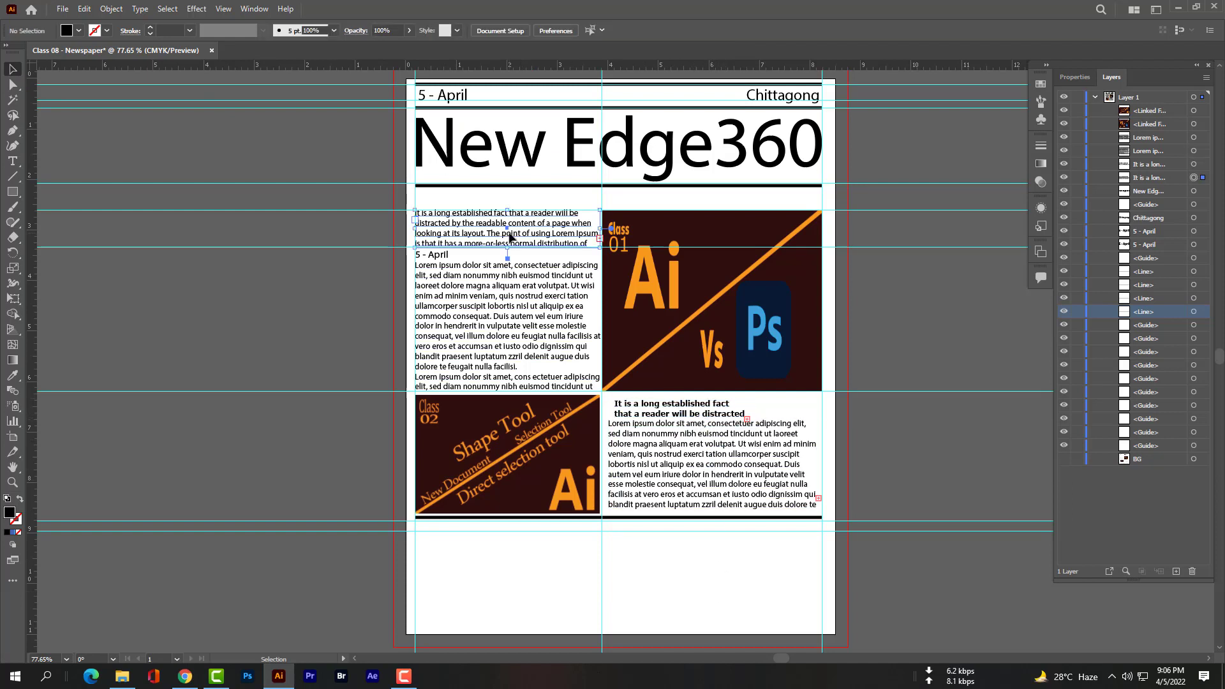
double_click(532, 236)
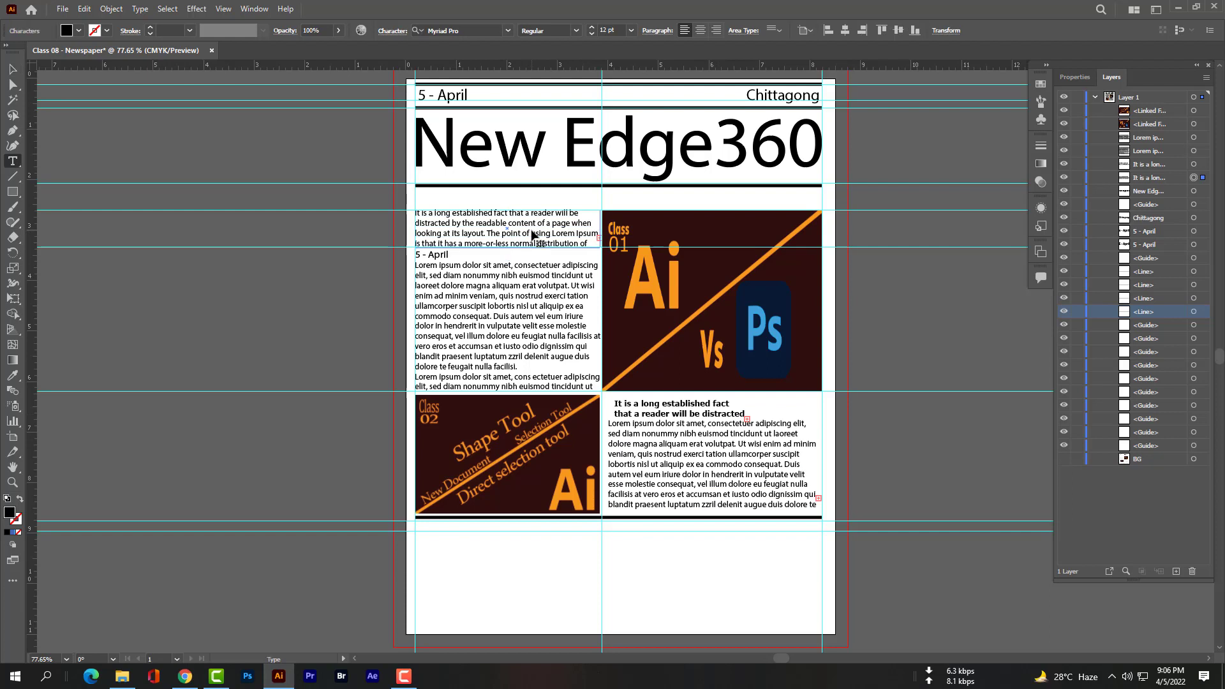
key("ctrl+a")
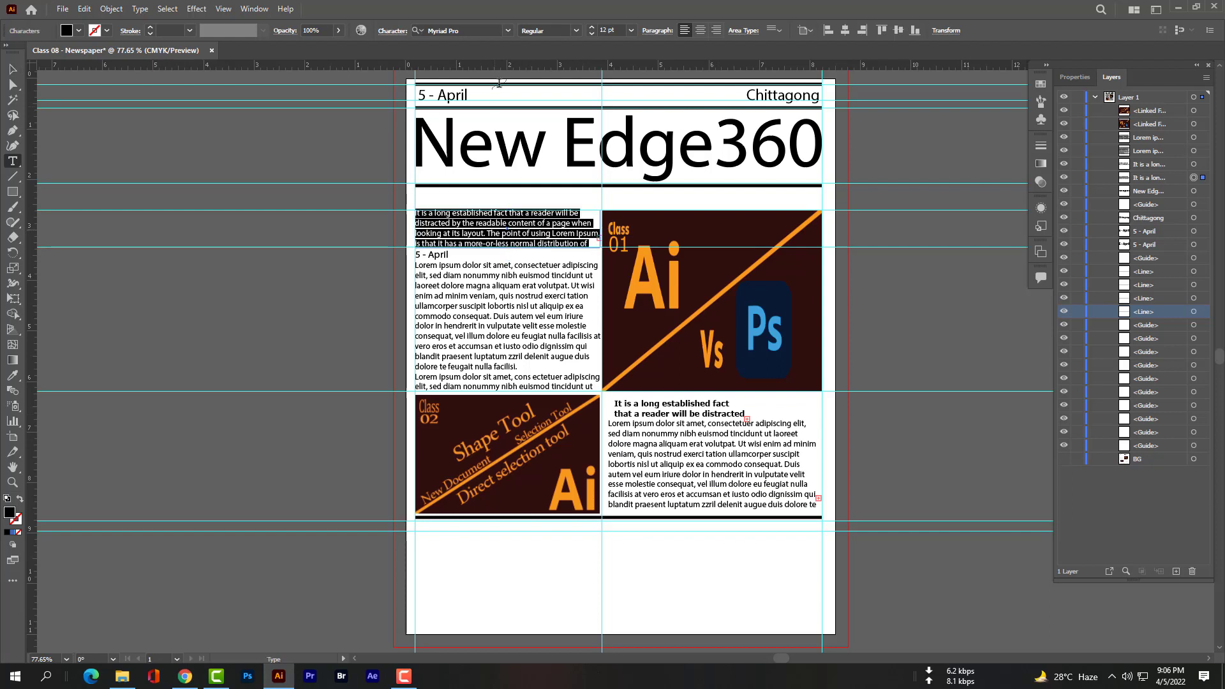
left_click(455, 31)
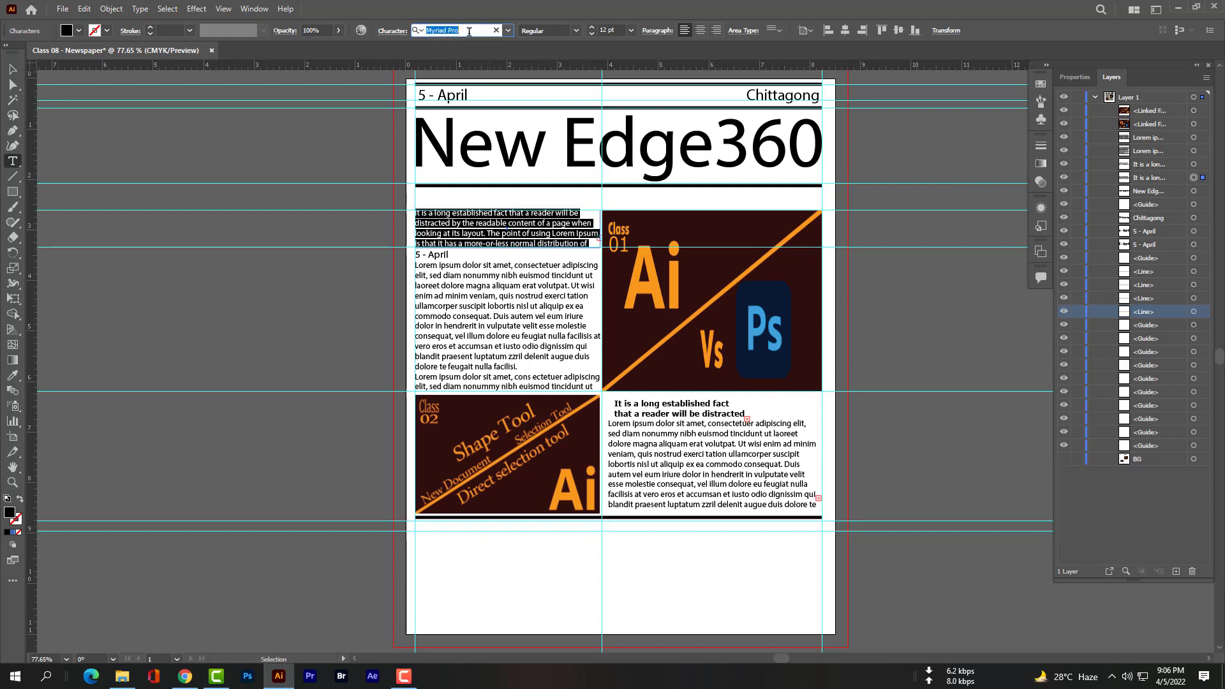
type("tah")
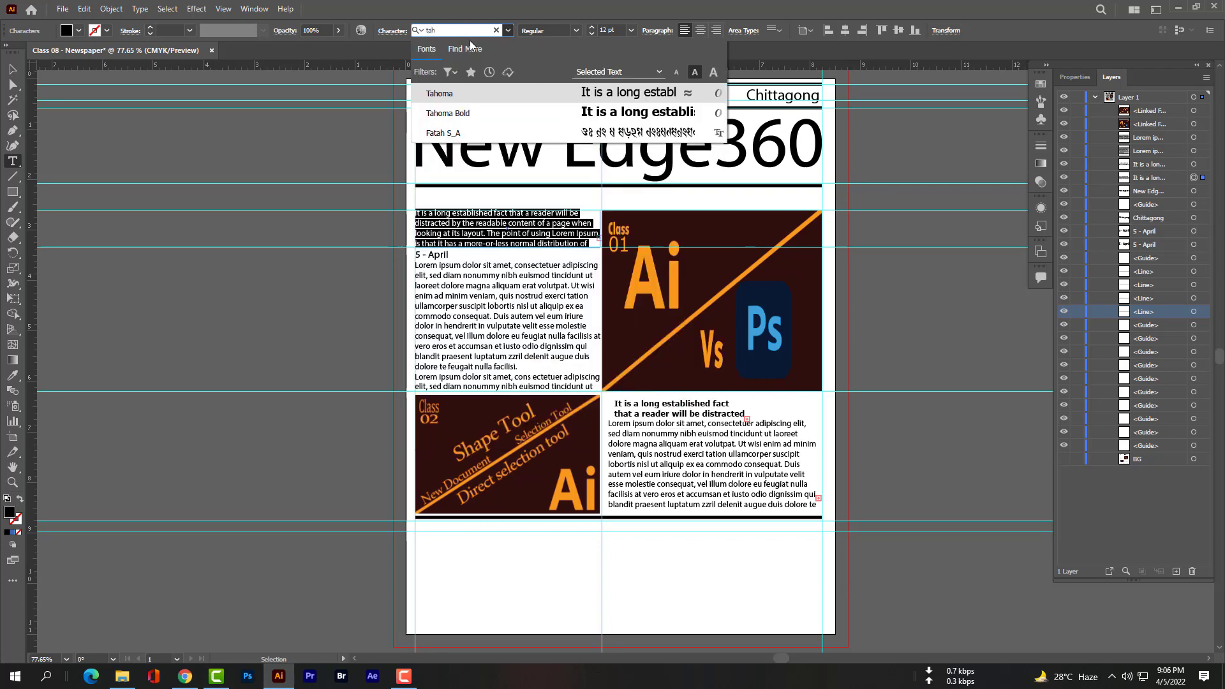
left_click(597, 114)
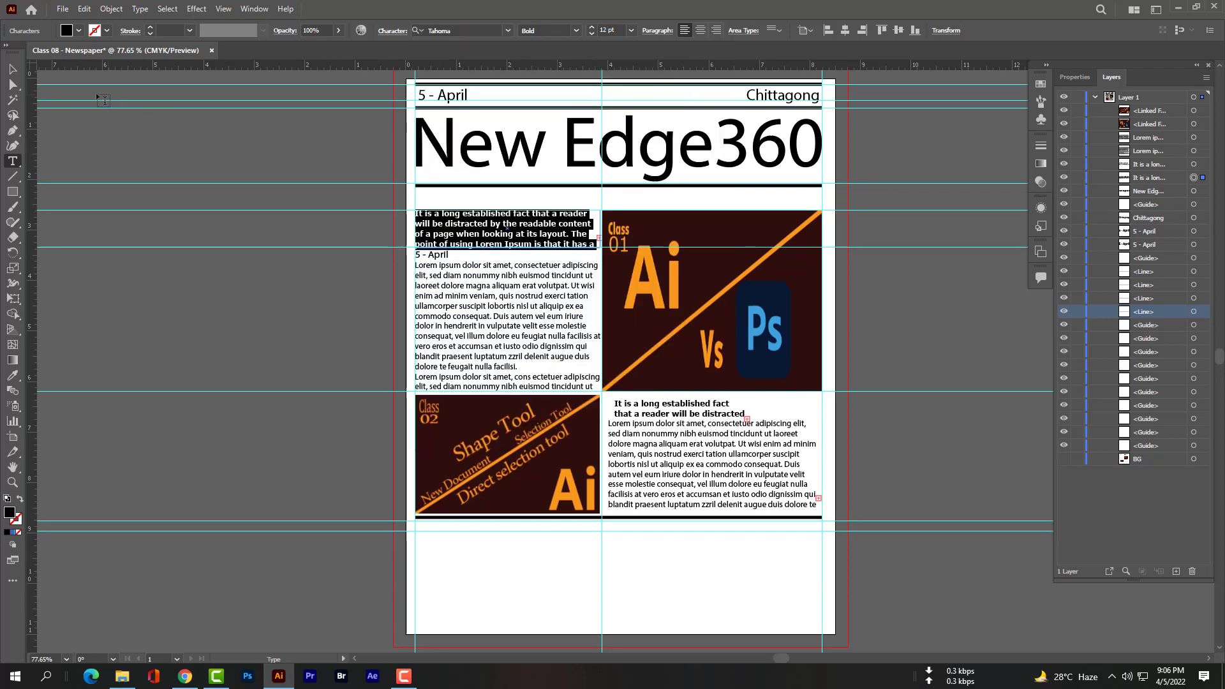
left_click(13, 68)
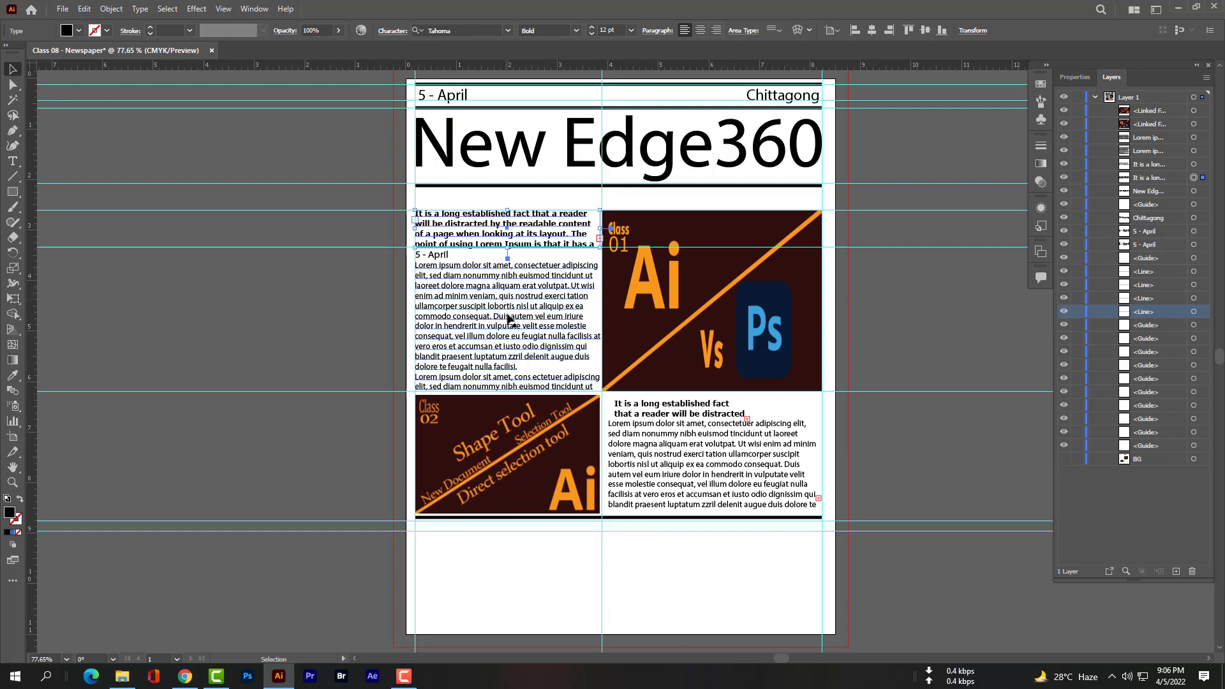
Extend the first article's "5 - April" line with " - Reporter:" followed by the reporter's name.
left_click(448, 256)
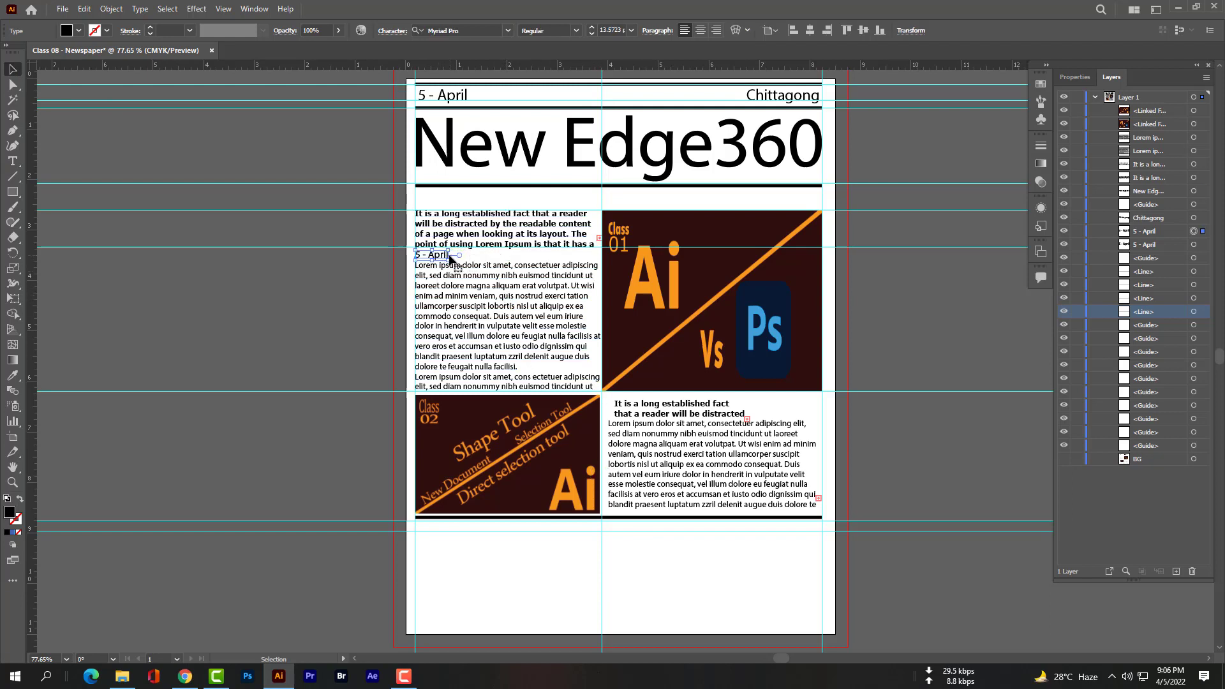
mouse_move(450, 258)
left_mouse_down()
mouse_move(484, 258)
mouse_move(447, 258)
left_mouse_up()
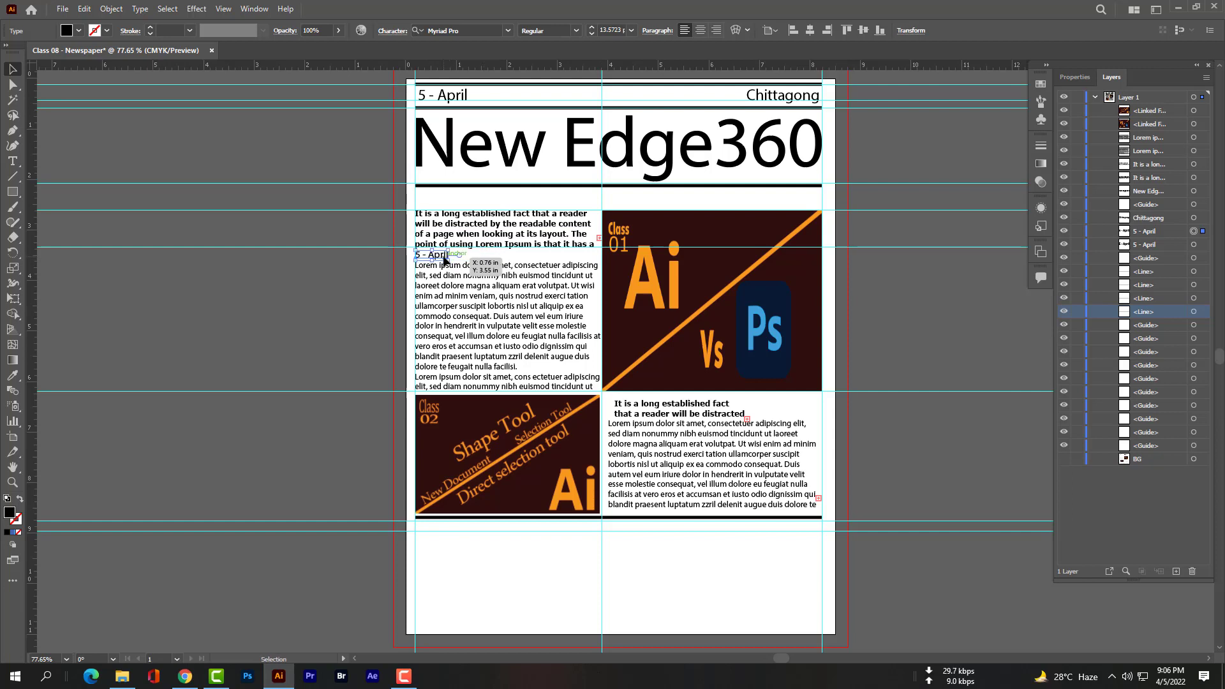
double_click(445, 258)
double_click(442, 255)
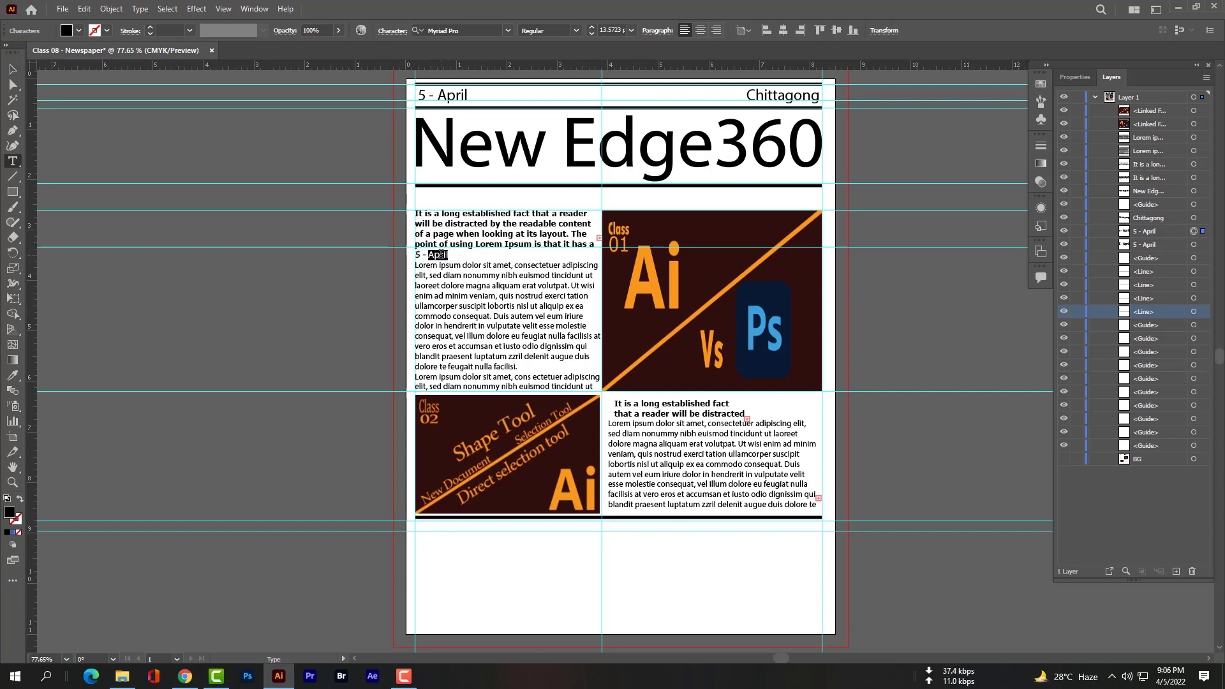
left_click(441, 255)
type("Reporter: Akash")
left_click(13, 71)
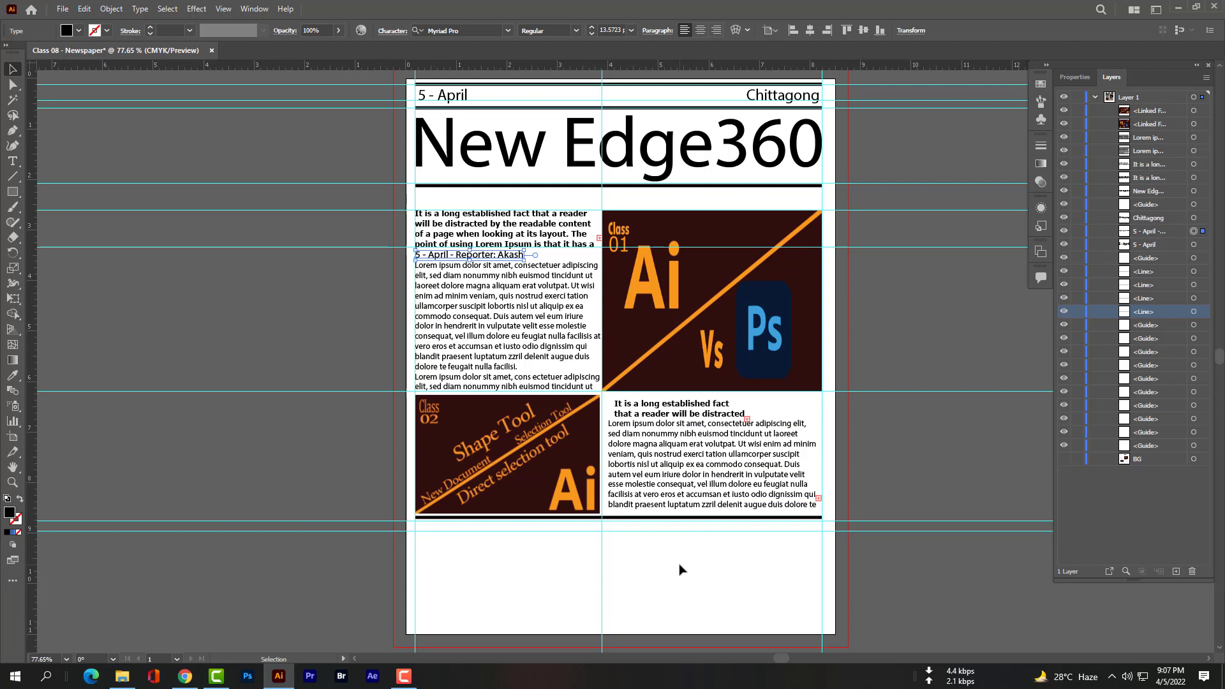
left_click(519, 560)
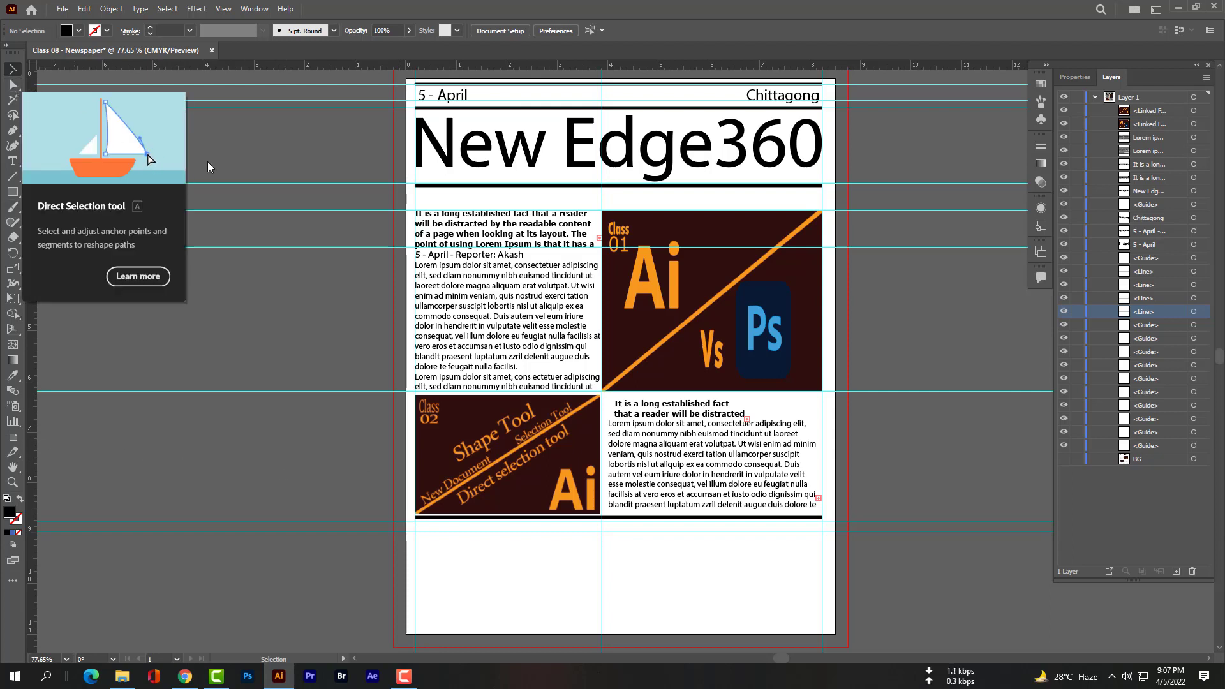
Show the BG template and add four vertical guides at the inner edges of the three "Your Title Here" columns.
left_click(1064, 460)
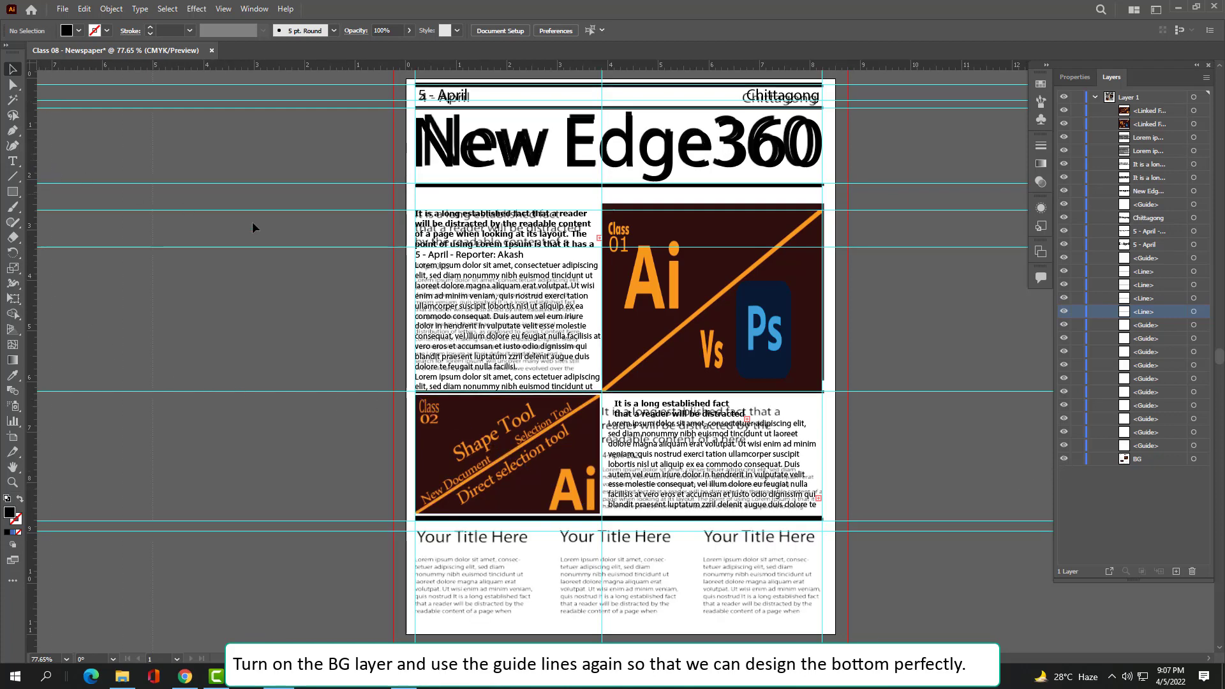
left_click_drag(252, 228, 527, 310)
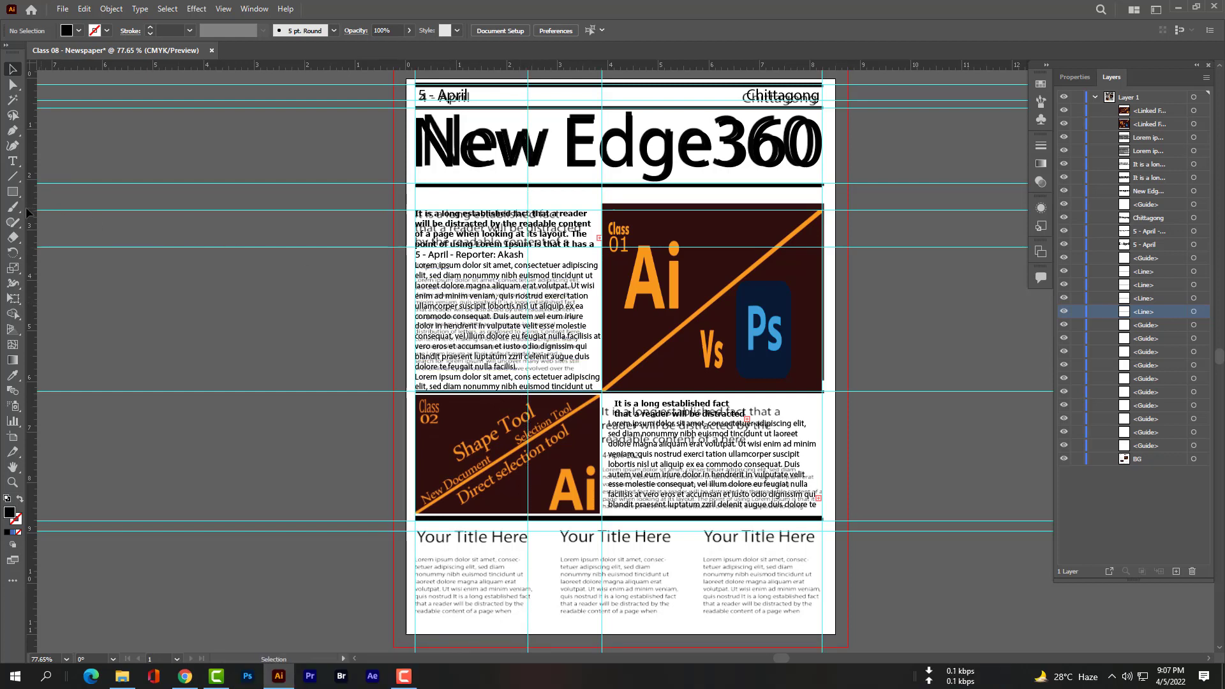
left_click_drag(32, 204, 671, 381)
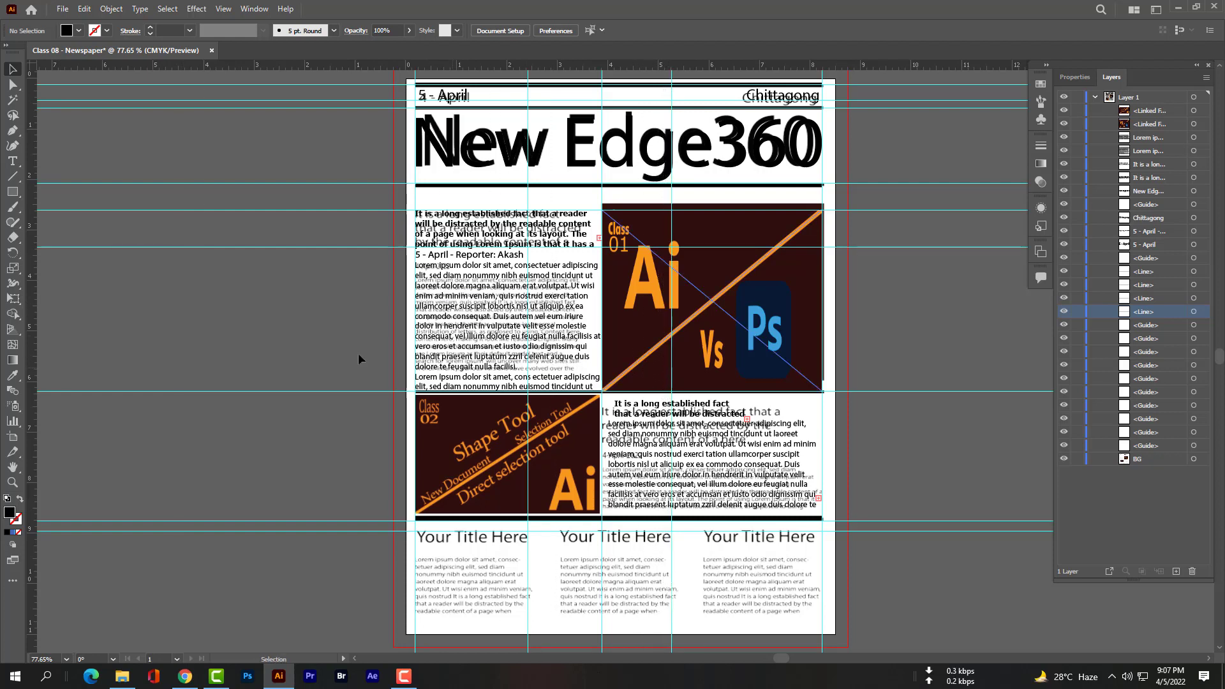
left_click_drag(33, 294, 563, 438)
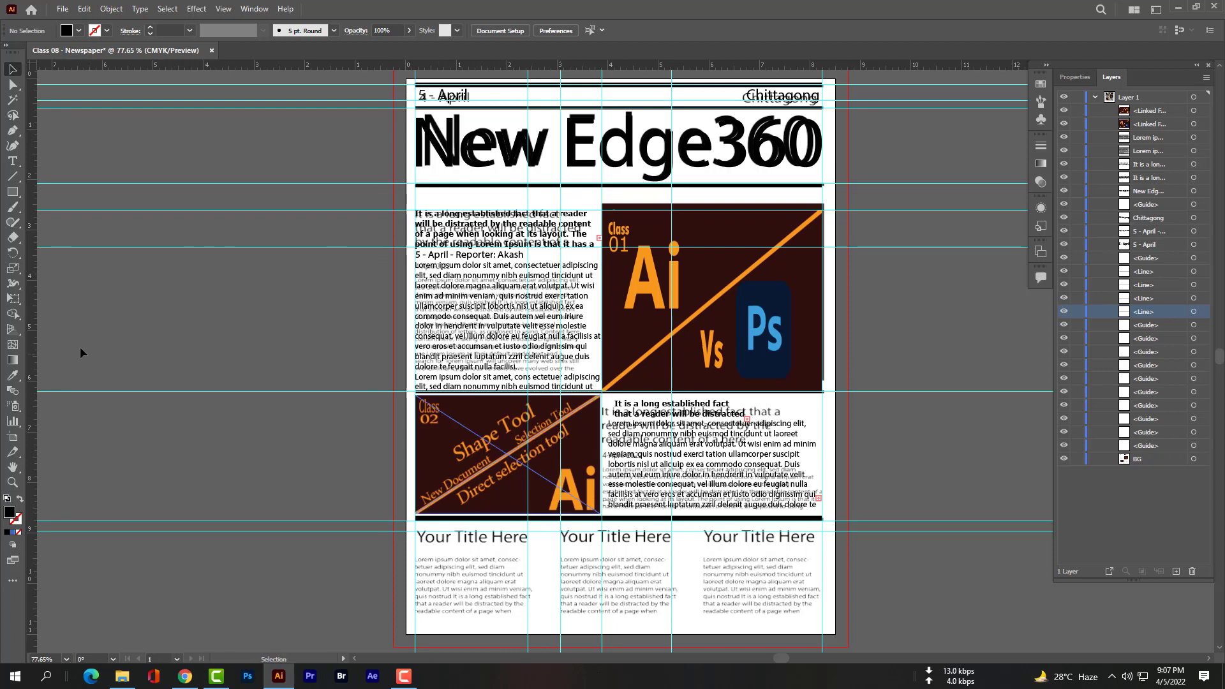
left_click_drag(31, 327, 705, 494)
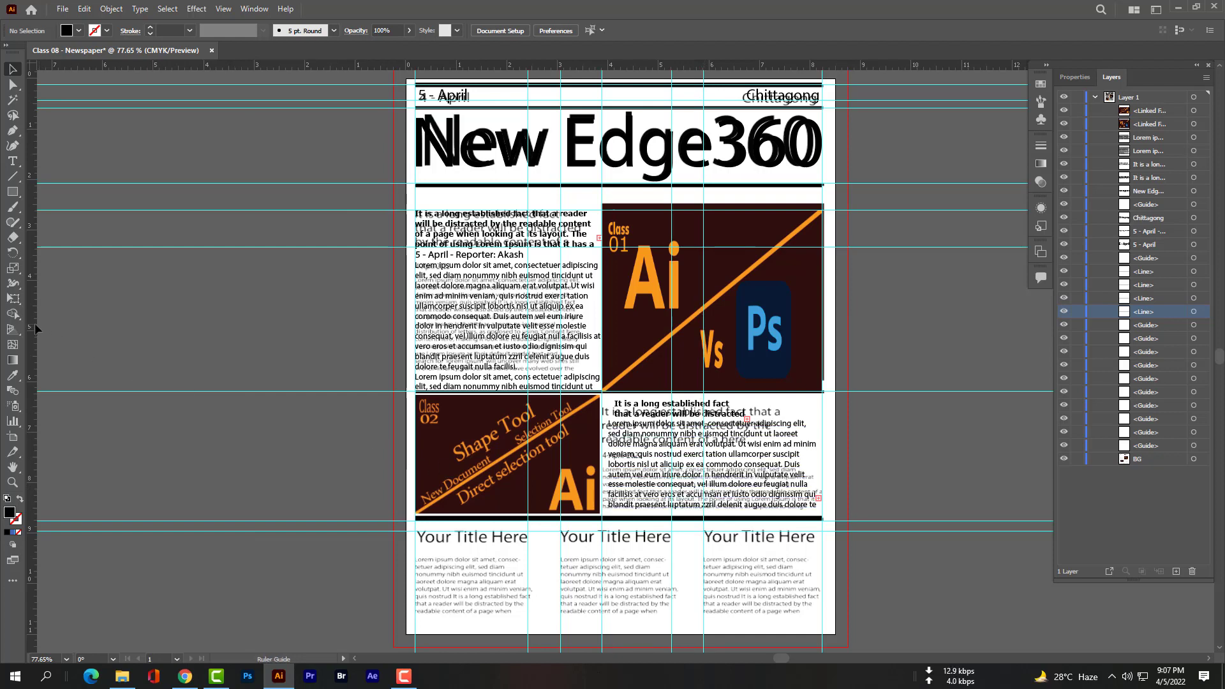
Add a vertical guide at the outer edge of the third bottom column and hide the BG template.
left_click_drag(822, 508, 1064, 465)
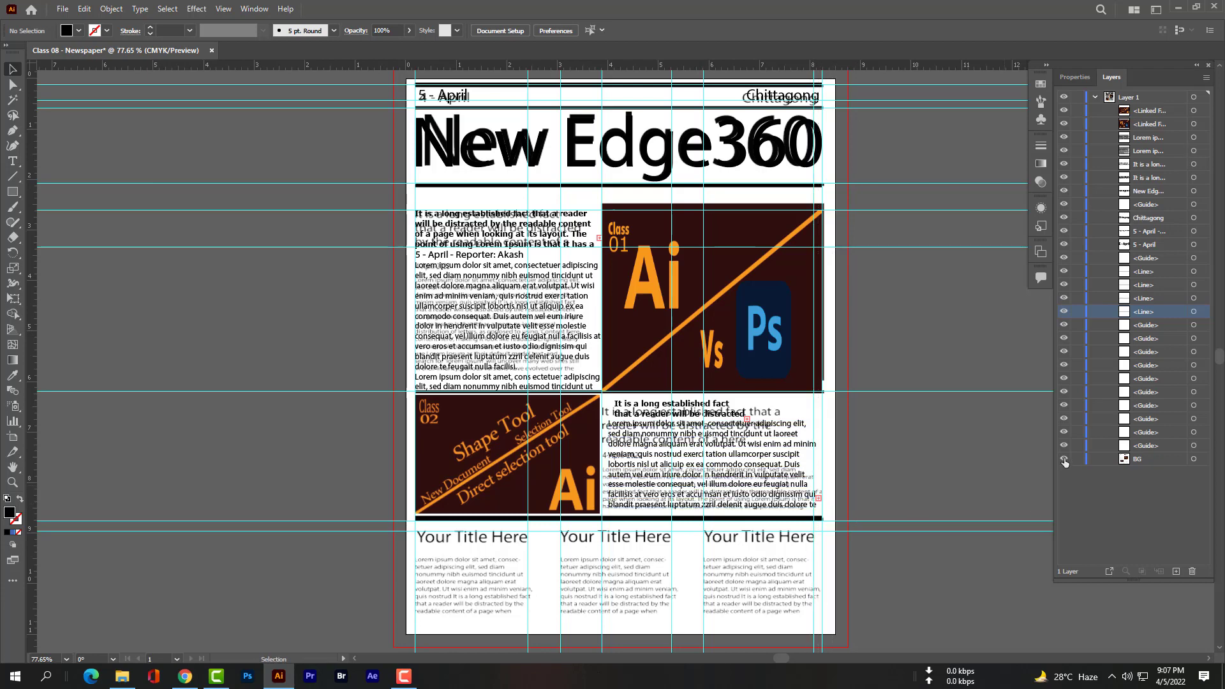
left_click(1063, 459)
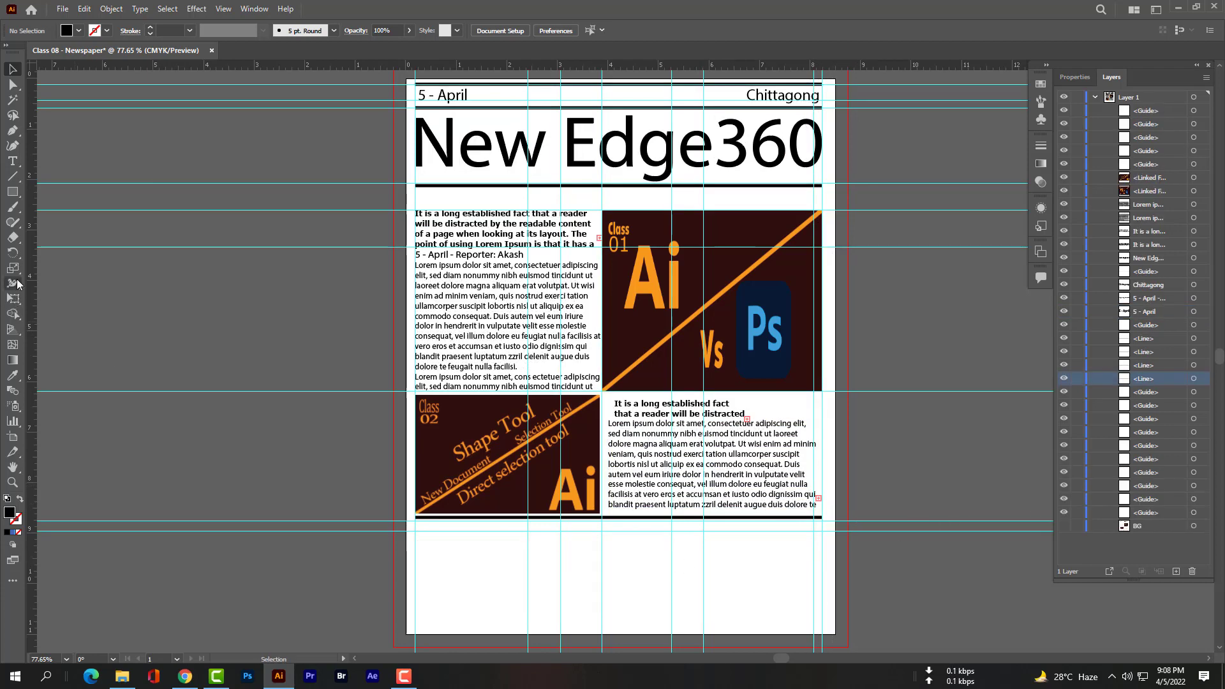
Add the headline "Your Head Line Here" below the bottom divider line, enlarged to about 21.5 pt and aligned to the first column's outer guide.
left_click(13, 161)
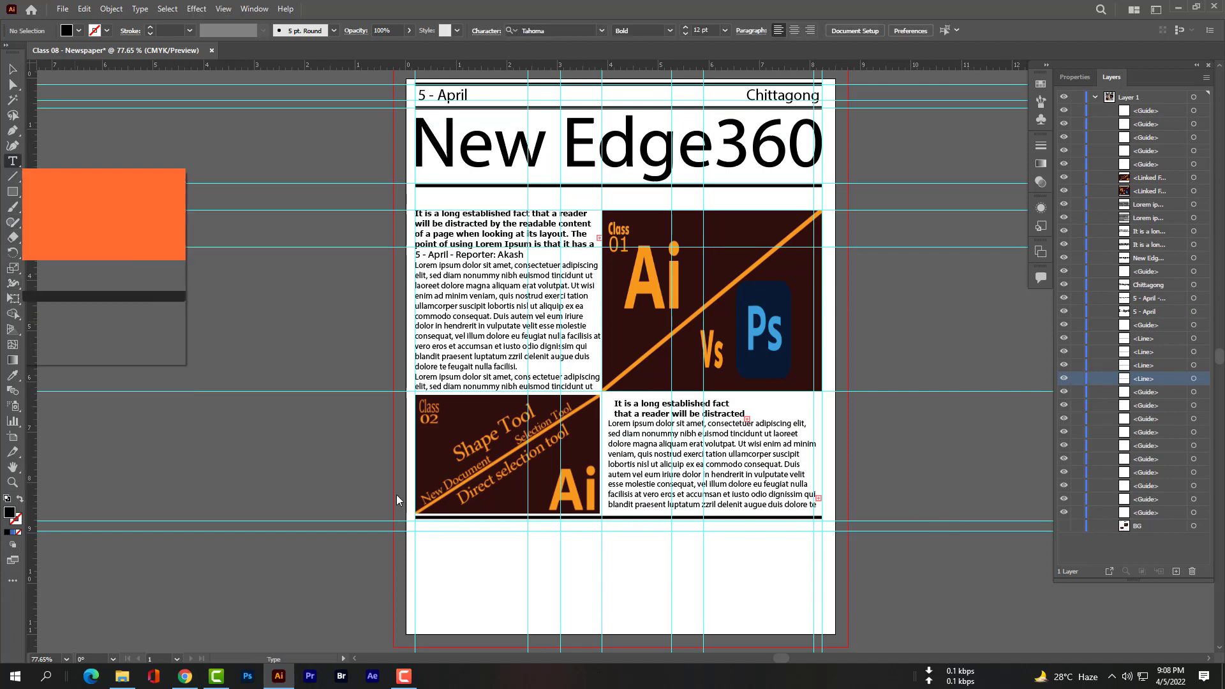
left_click(423, 538)
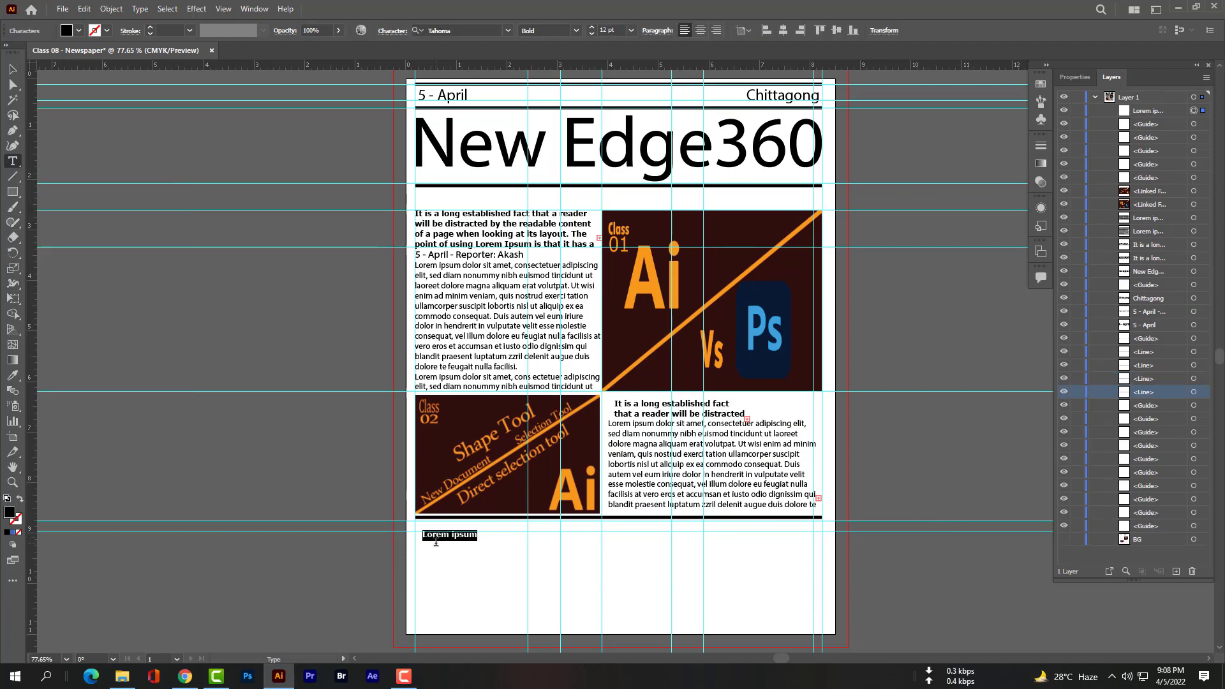
type("Your Head Line Here")
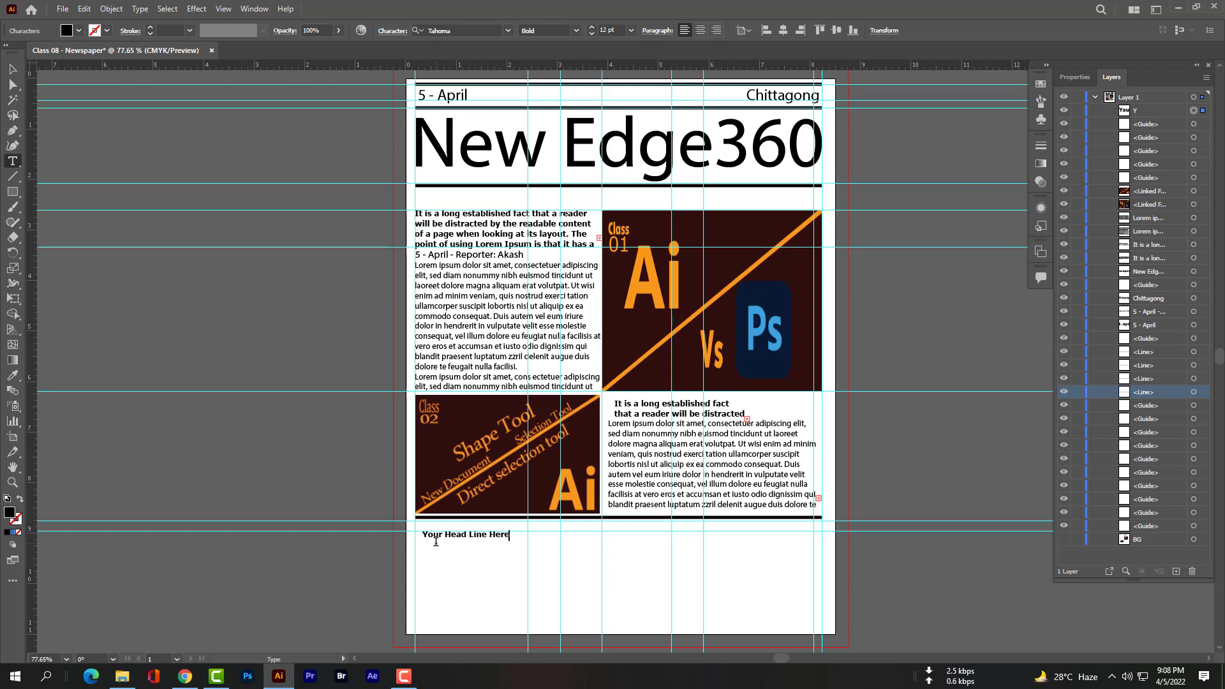
key("Escape")
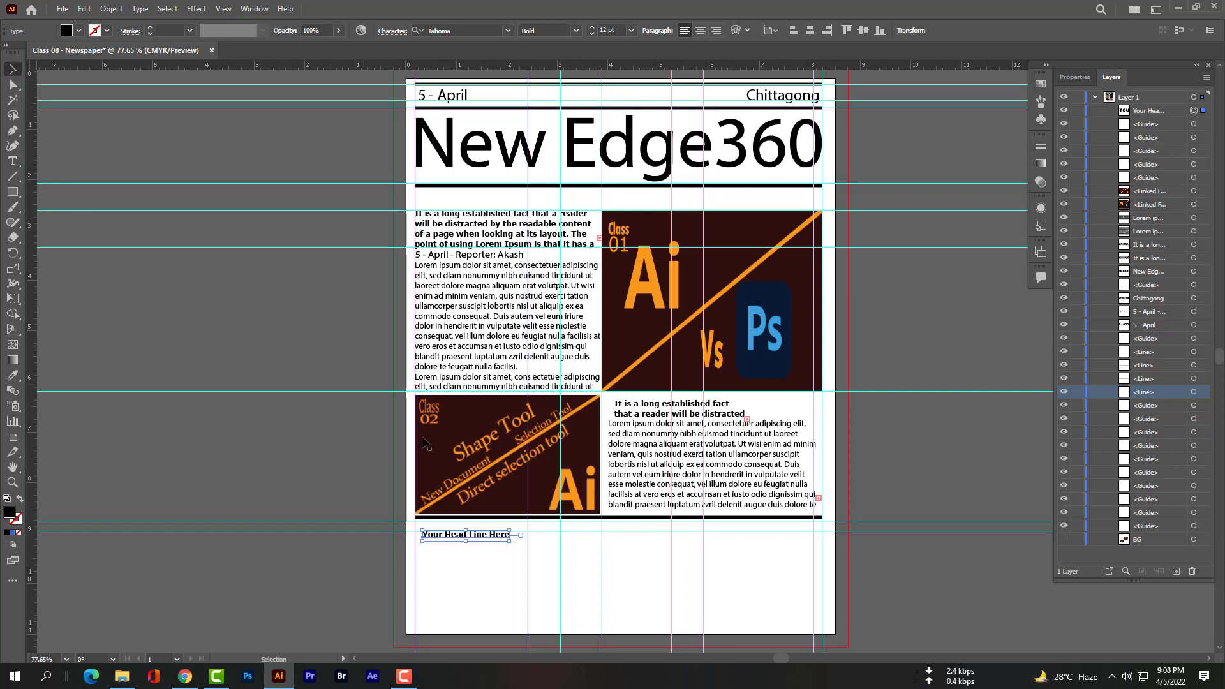
mouse_move(512, 544)
left_mouse_down()
mouse_move(522, 552)
mouse_move(495, 543)
left_mouse_up()
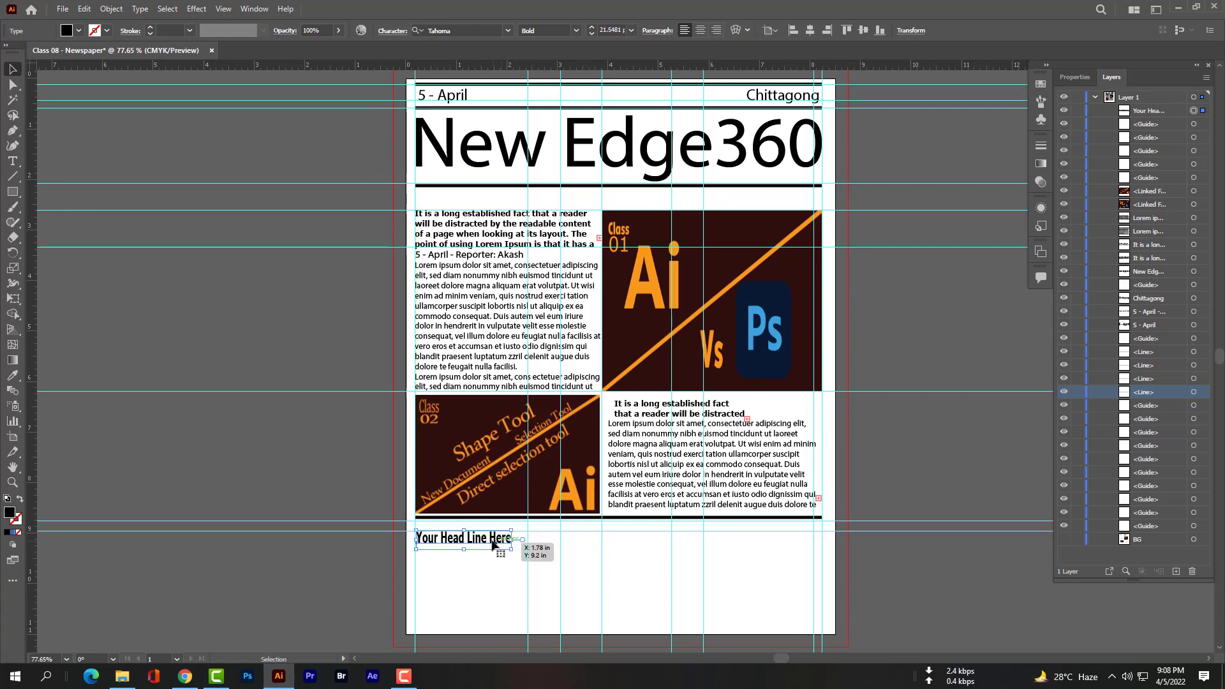
Duplicate the "Your Head Line Here" headline to the starting guides of the second and third columns.
left_click(492, 542)
left_click_drag(584, 547, 790, 543)
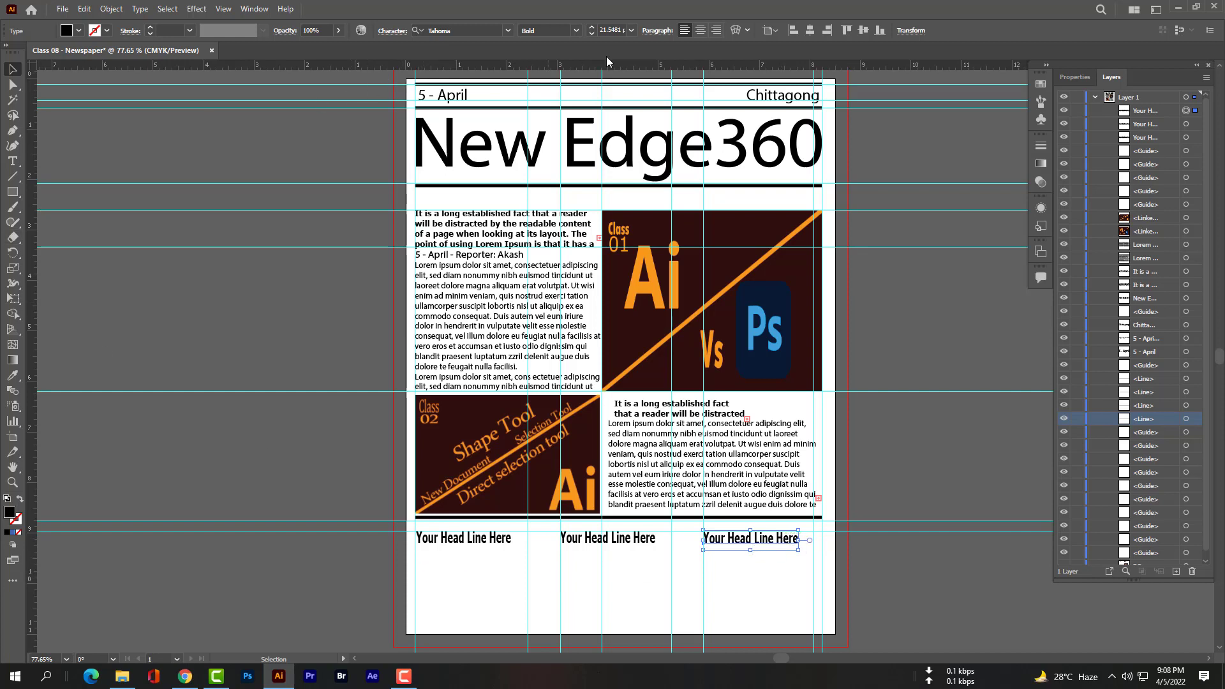
left_click(631, 30)
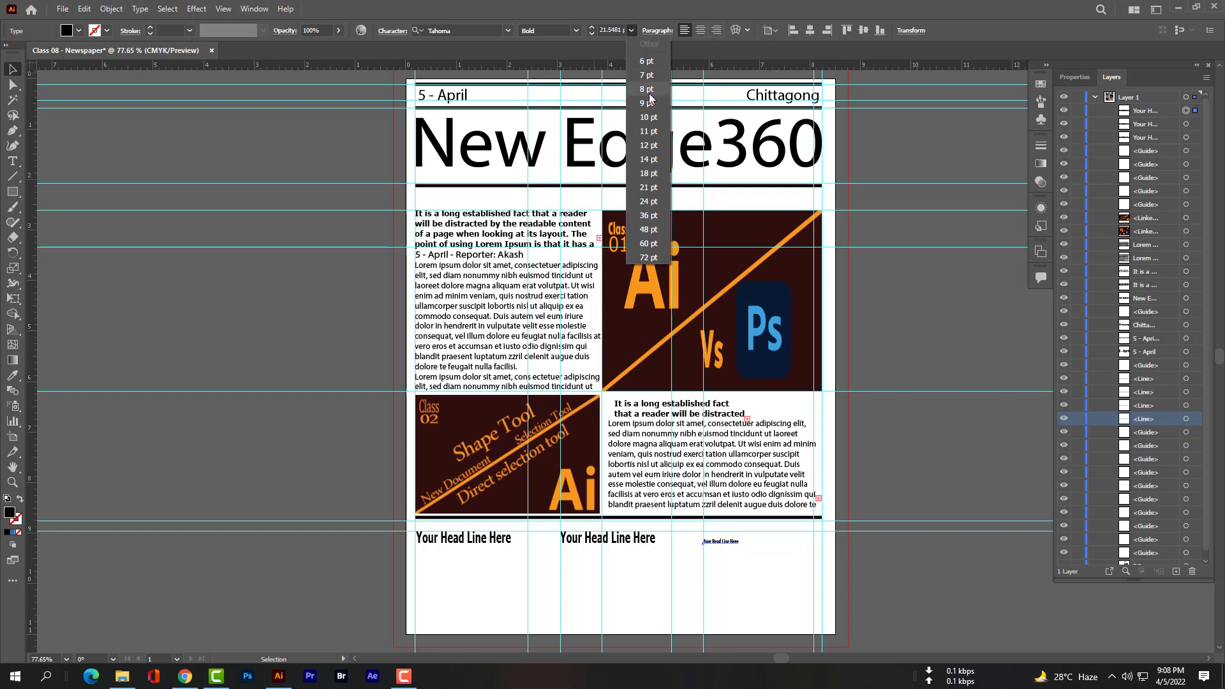
left_click(650, 121)
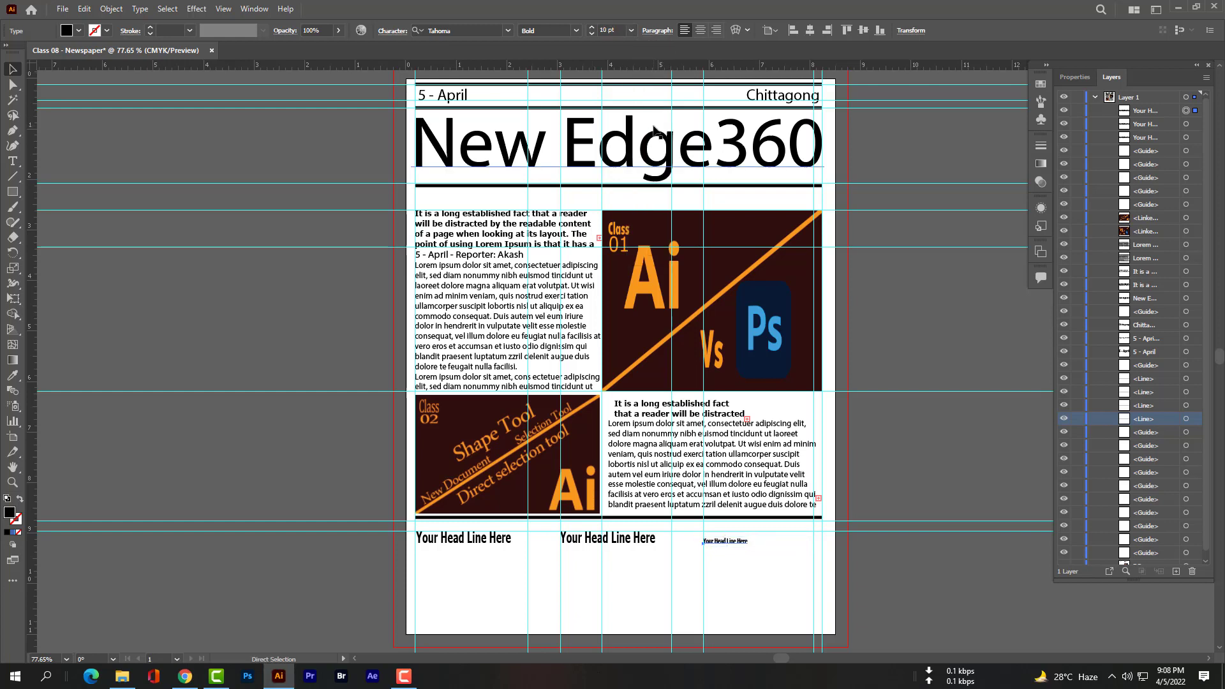
left_click(689, 598)
key("ctrl+z")
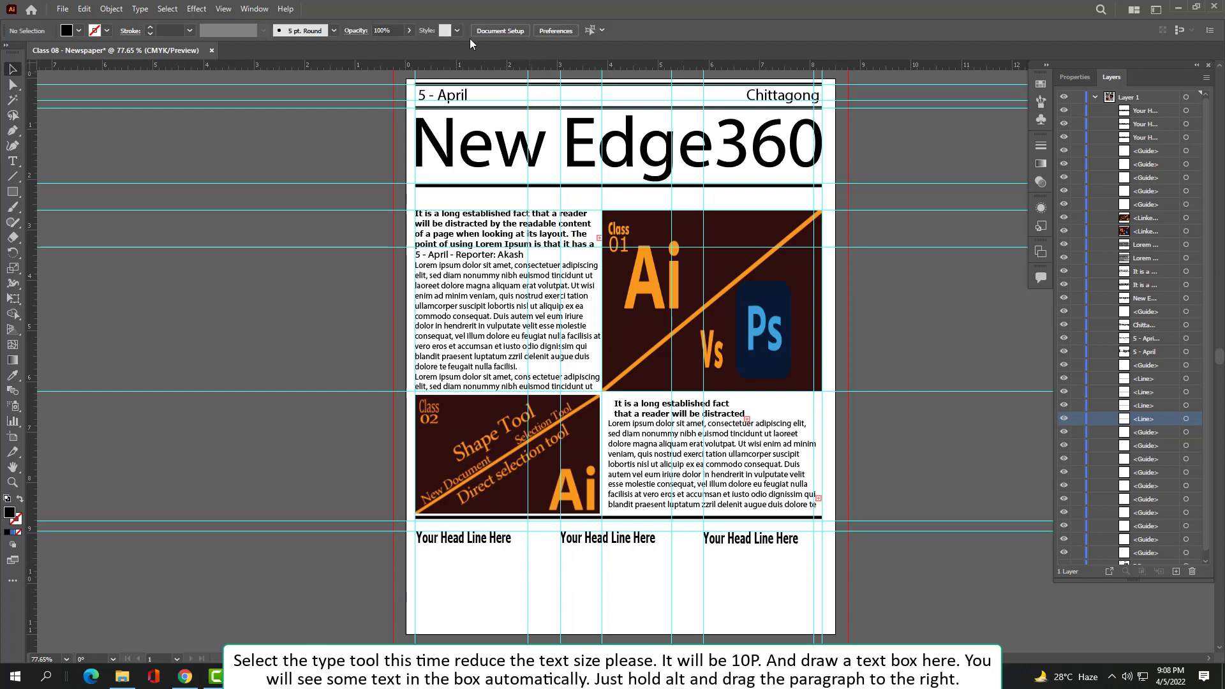
Draw a 10 pt Tahoma Bold text box with placeholder text under the first column's headline, spanning the column width.
left_click(13, 162)
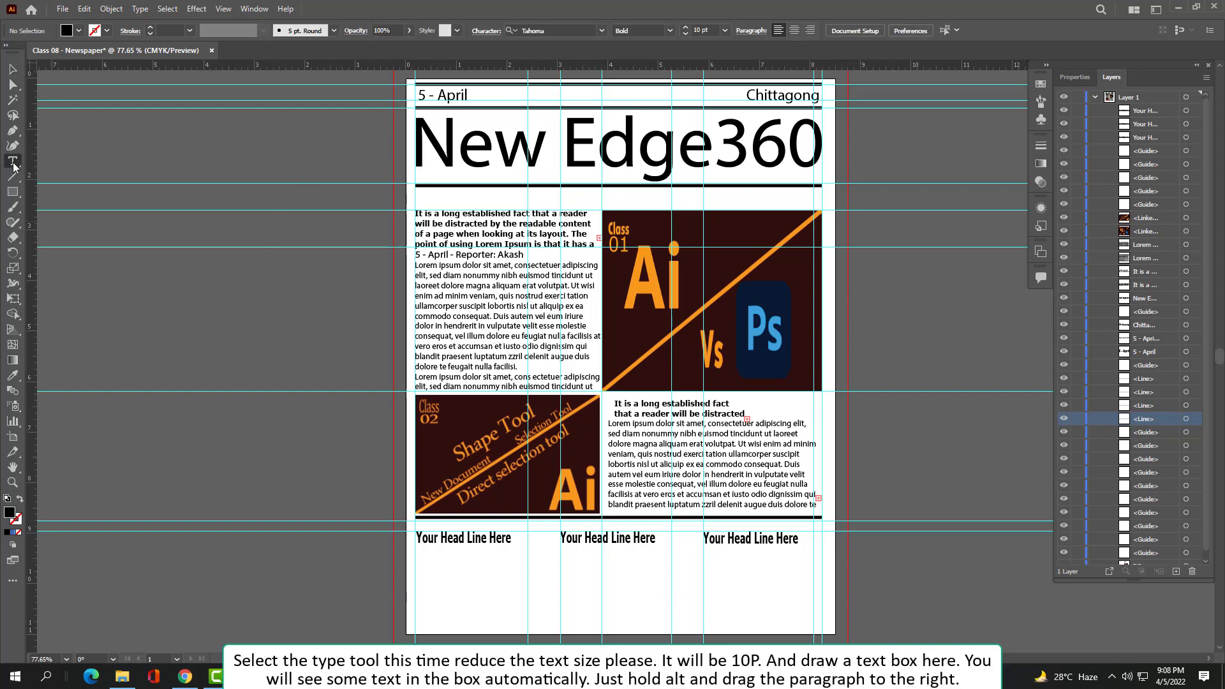
left_click(723, 32)
left_click(735, 113)
left_click_drag(418, 552, 525, 624)
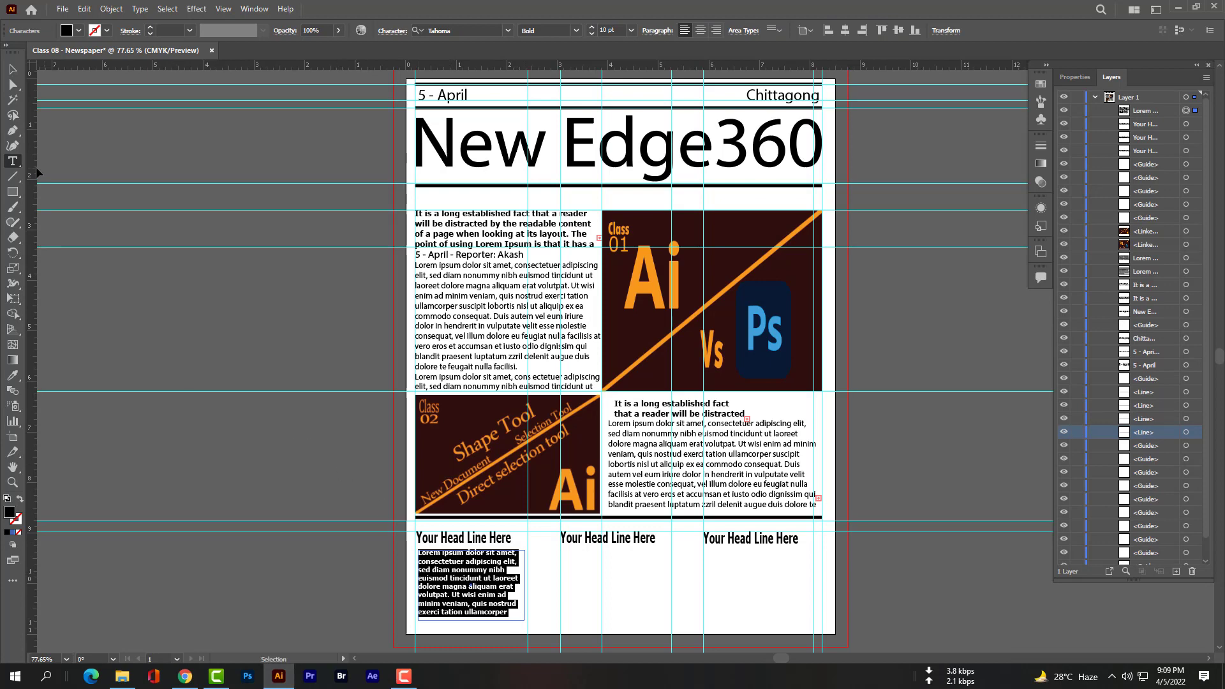
Copy the paragraph box under the second and third headlines and add a horizontal guide along the paragraphs' upper edge.
left_click(13, 69)
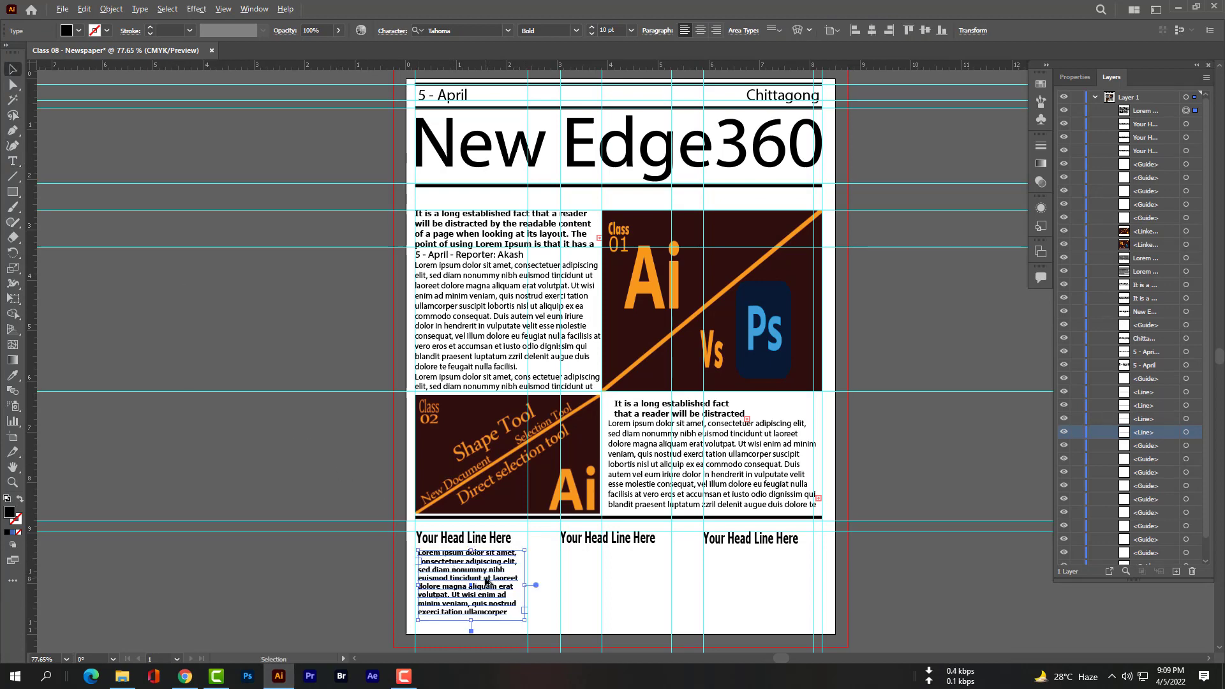
left_click_drag(489, 582, 765, 580)
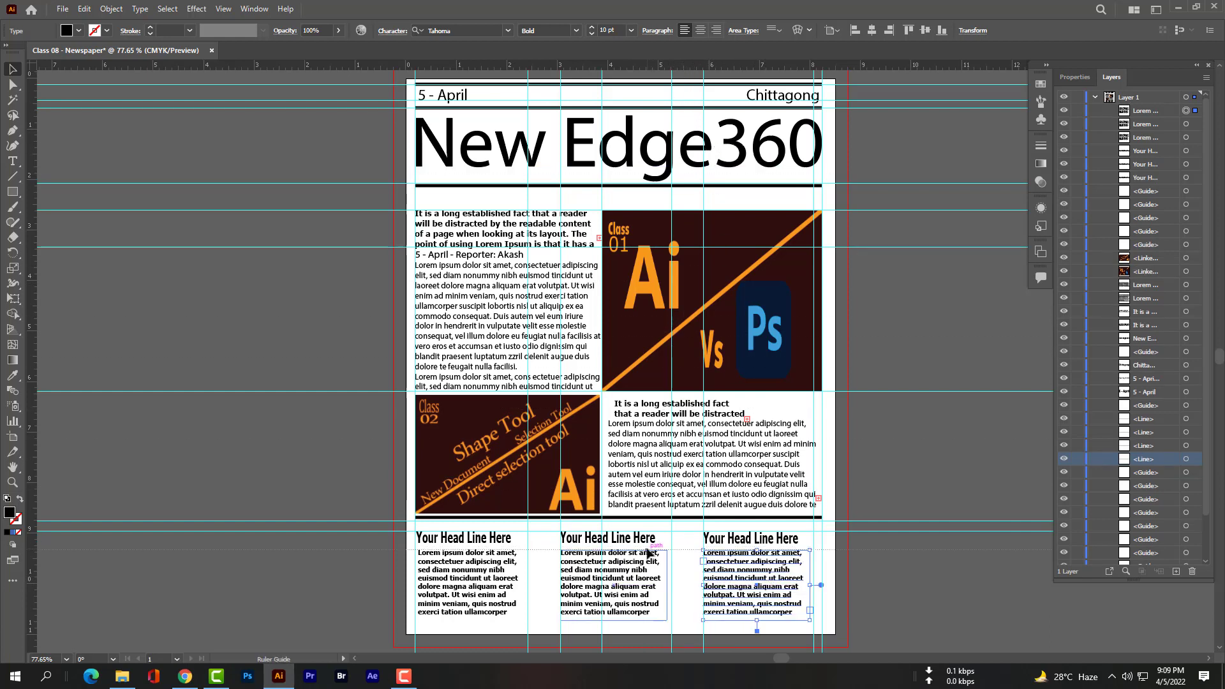
left_click_drag(647, 552, 647, 553)
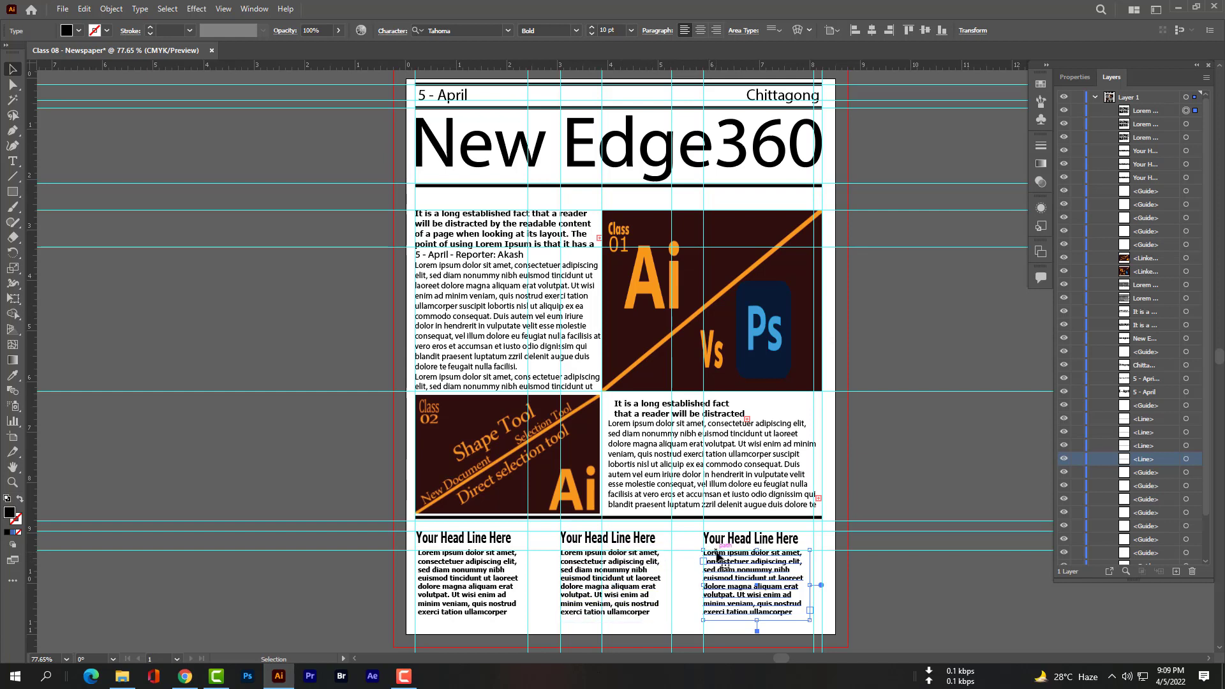
Show the BG template briefly to compare it with the three bottom columns, and hide it again.
scroll(1212, 498, "down", 3)
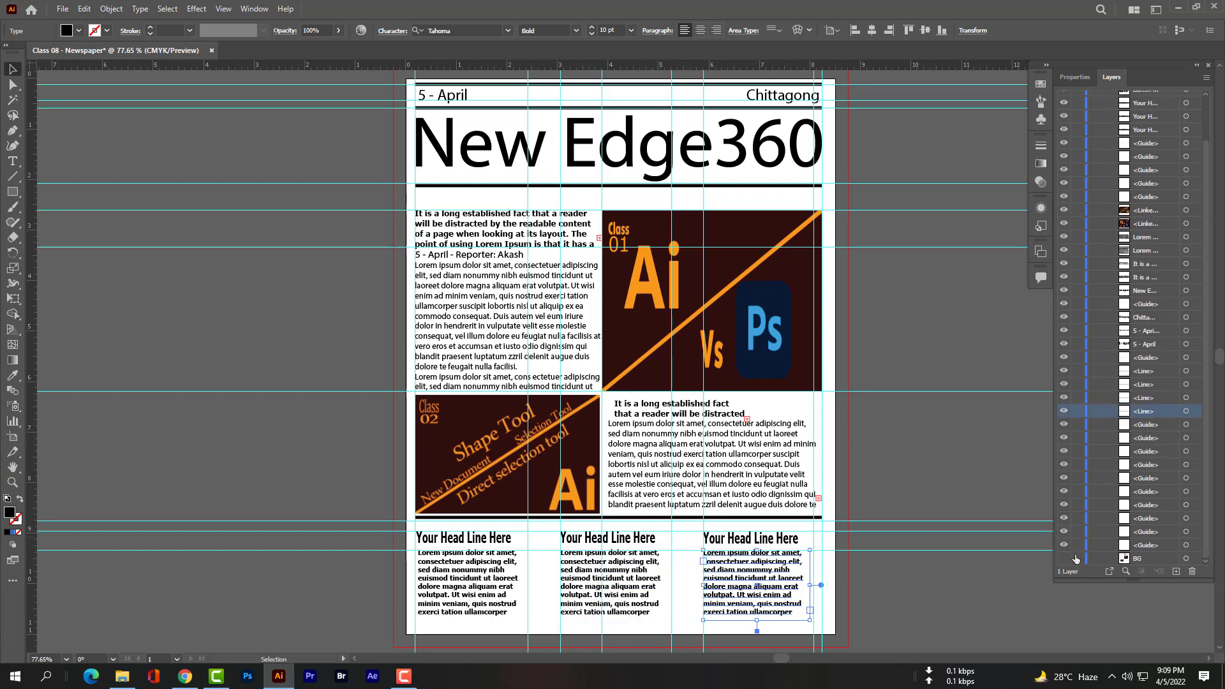
left_click(1064, 559)
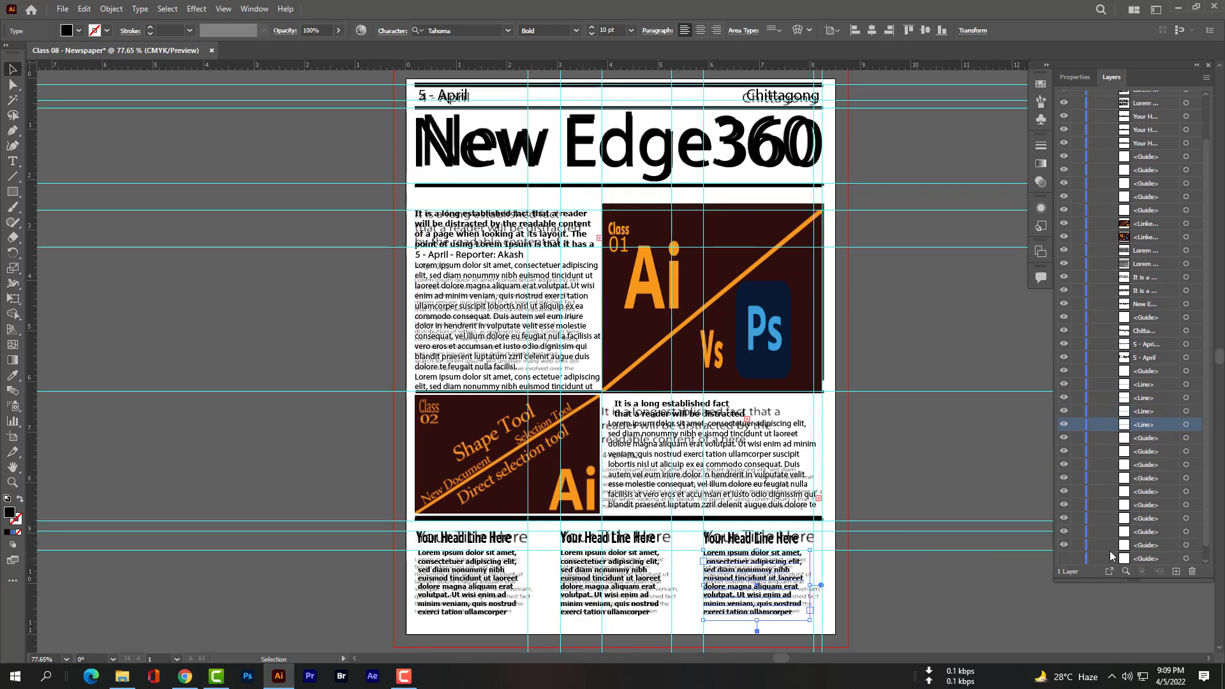
scroll(1136, 542, "down", 1)
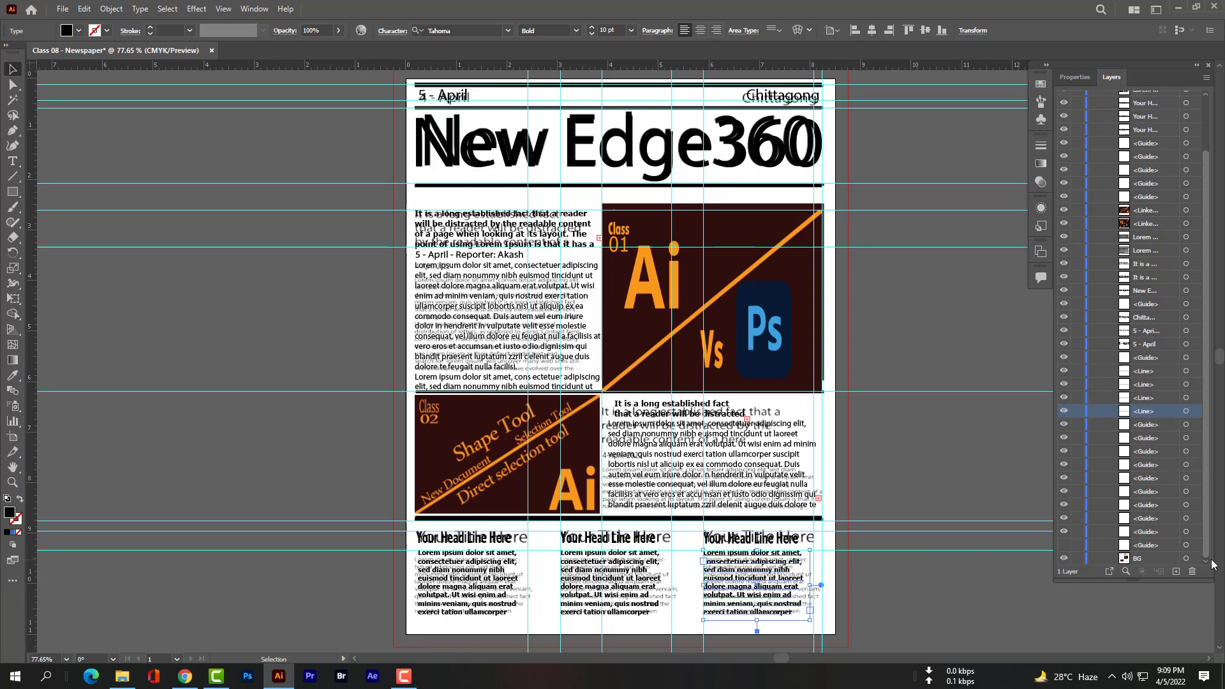
left_click(1064, 558)
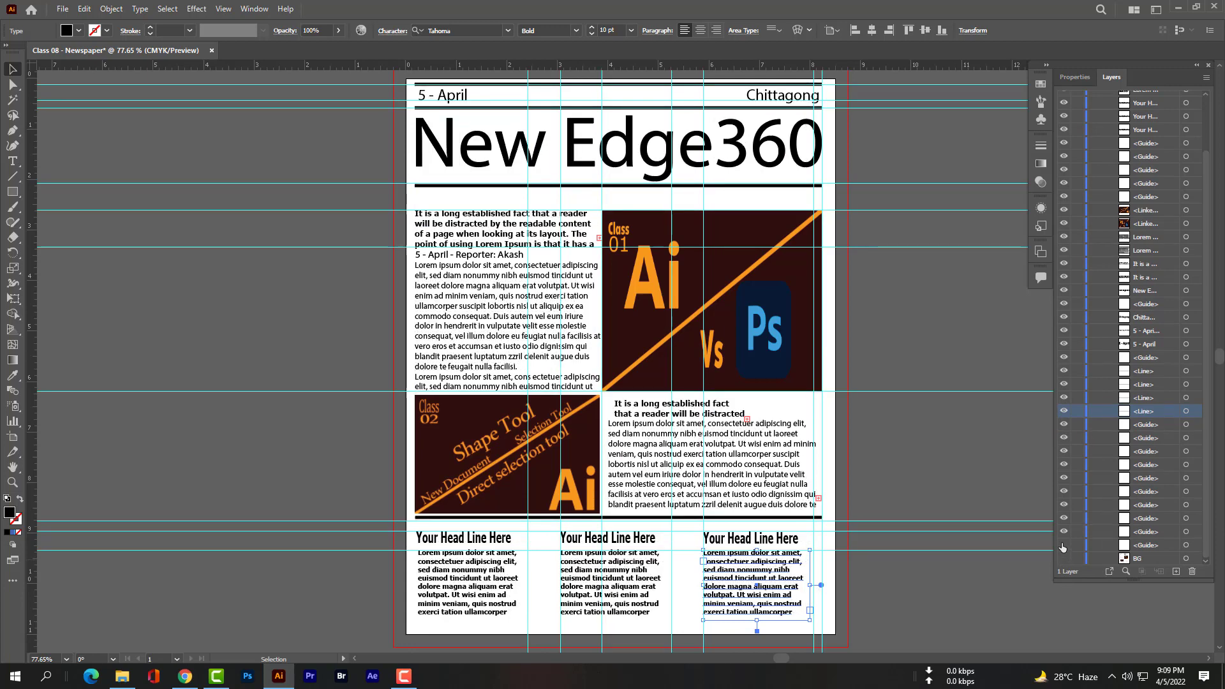
left_click(965, 587)
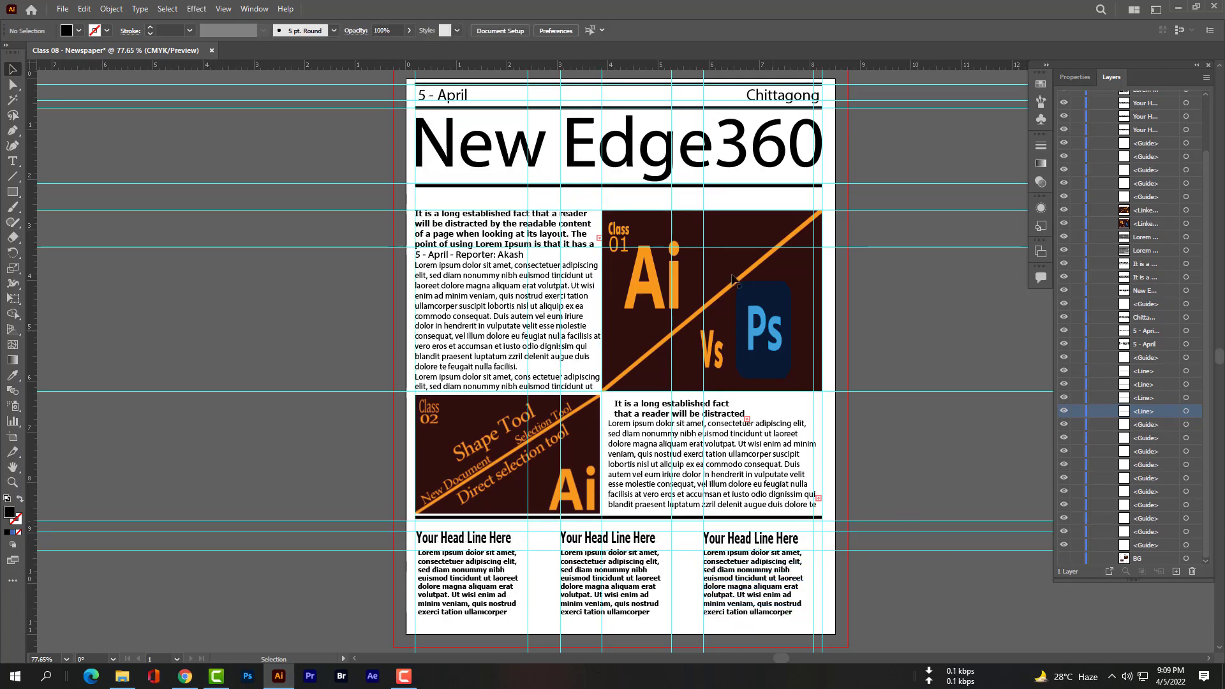
Hide all guides to view the clean newspaper page.
right_click(248, 108)
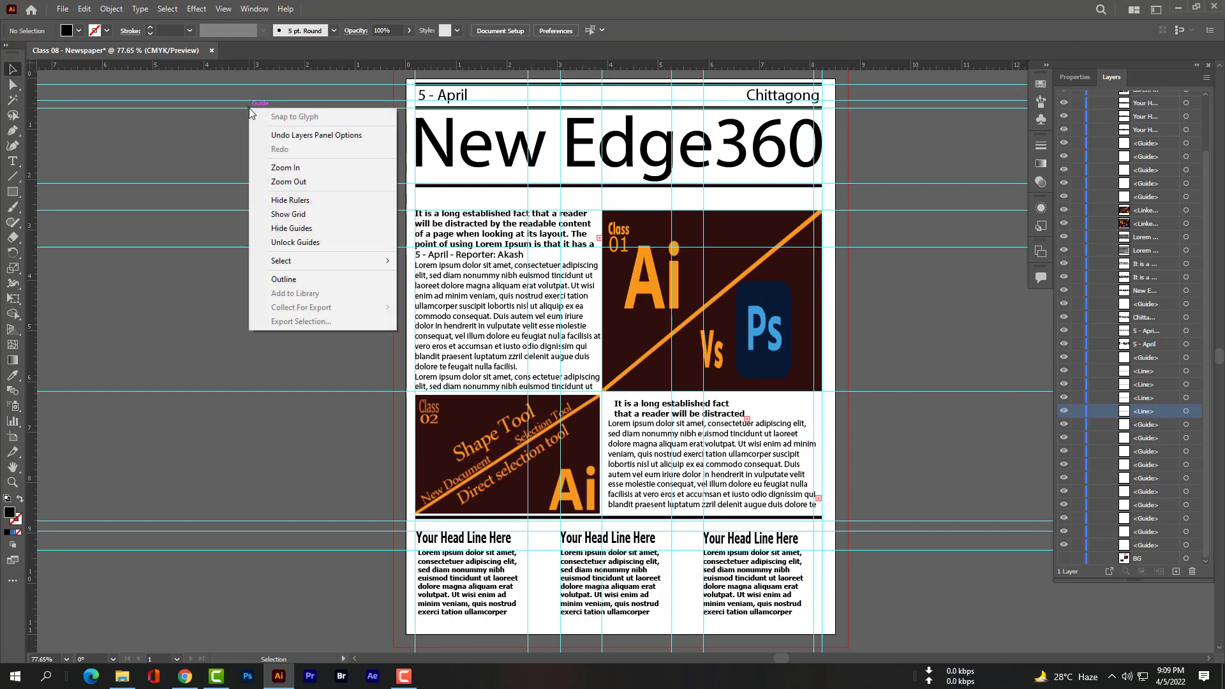
left_click(305, 228)
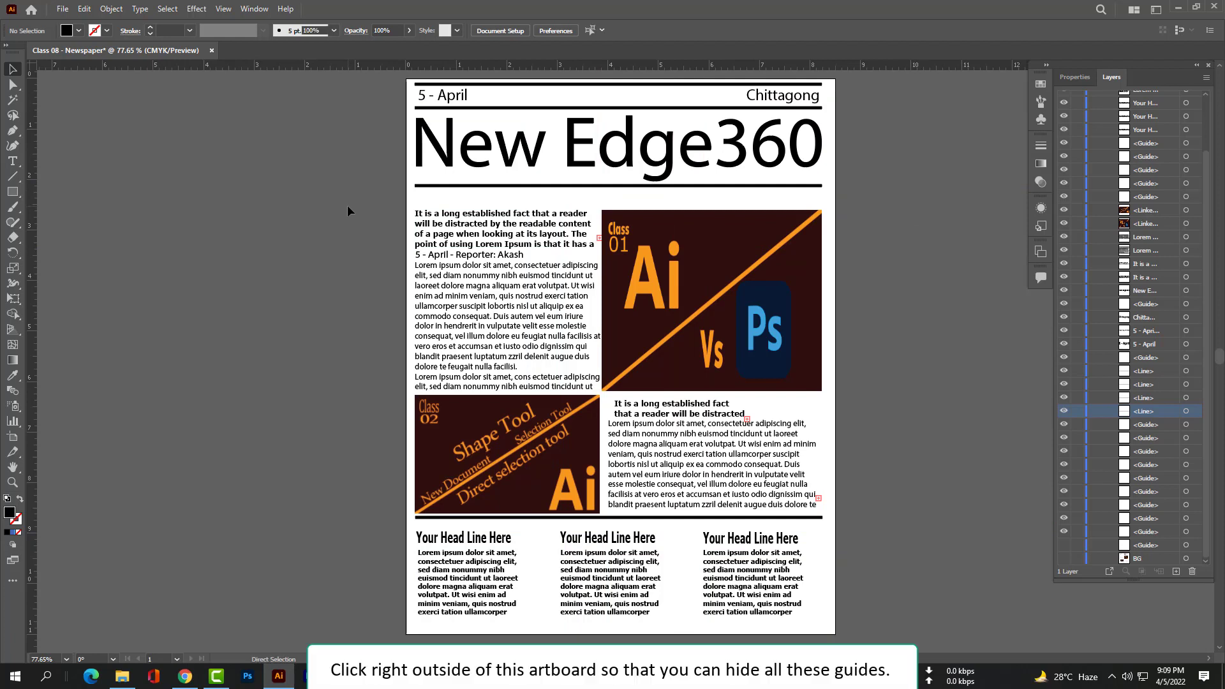
left_click(756, 582)
left_click(875, 463)
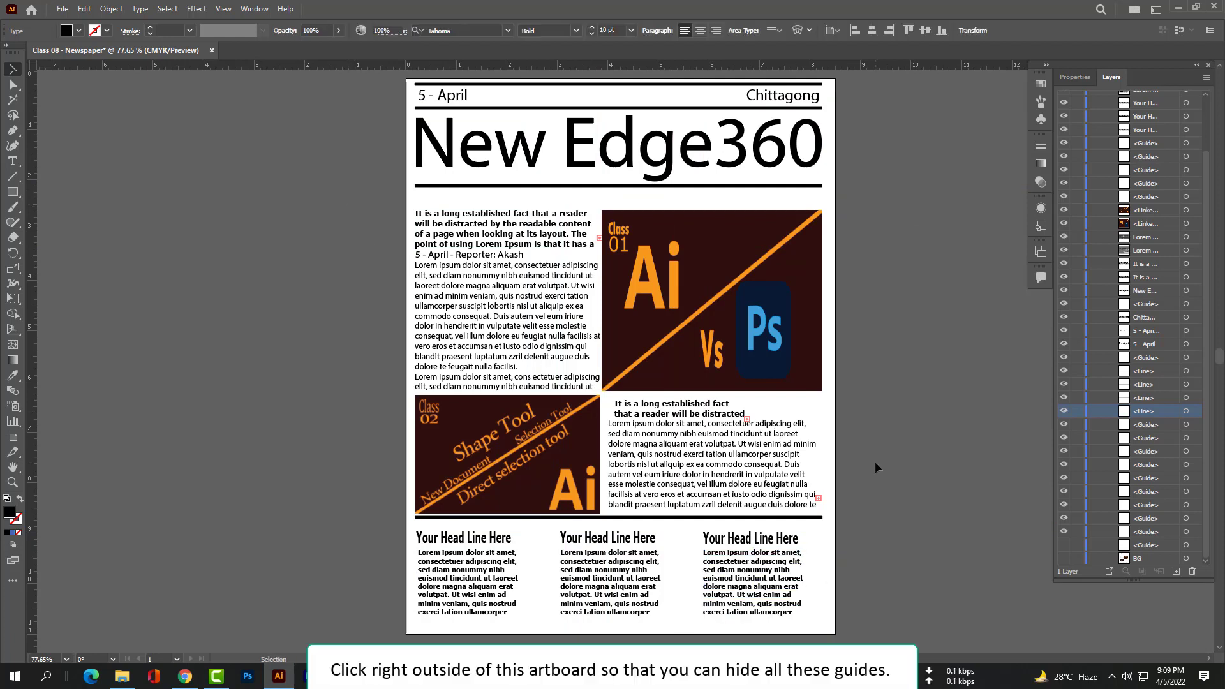
Show all the guides again and hide them once more.
right_click(294, 185)
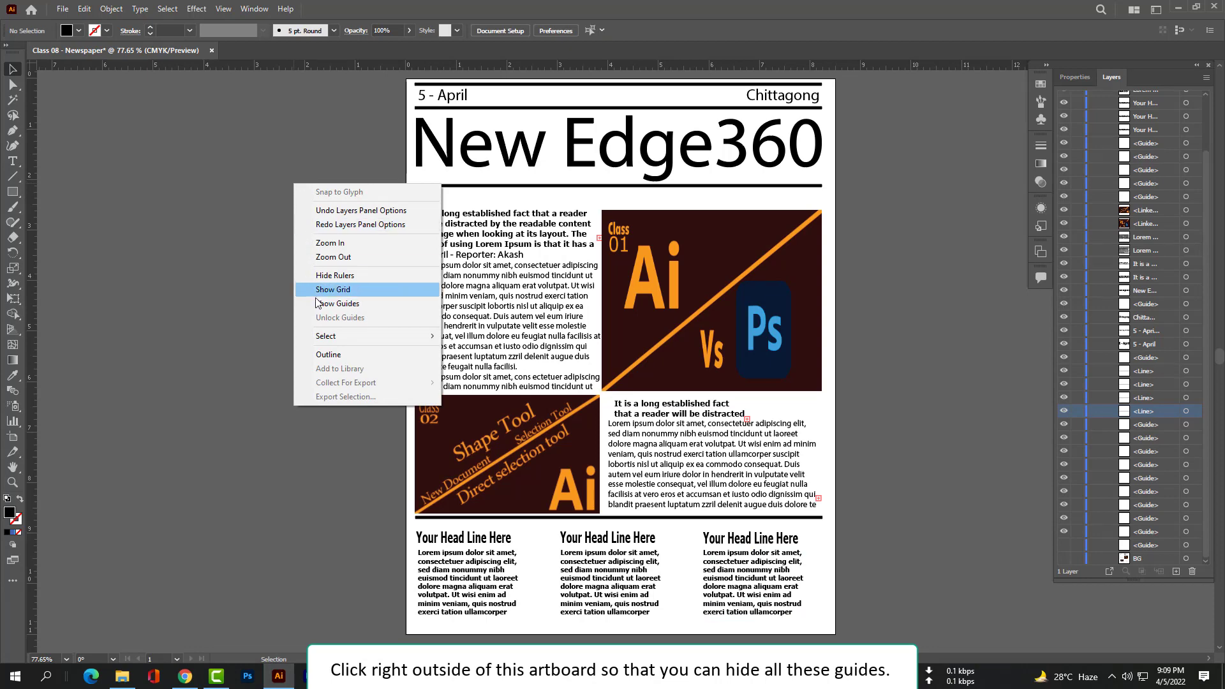
left_click(337, 303)
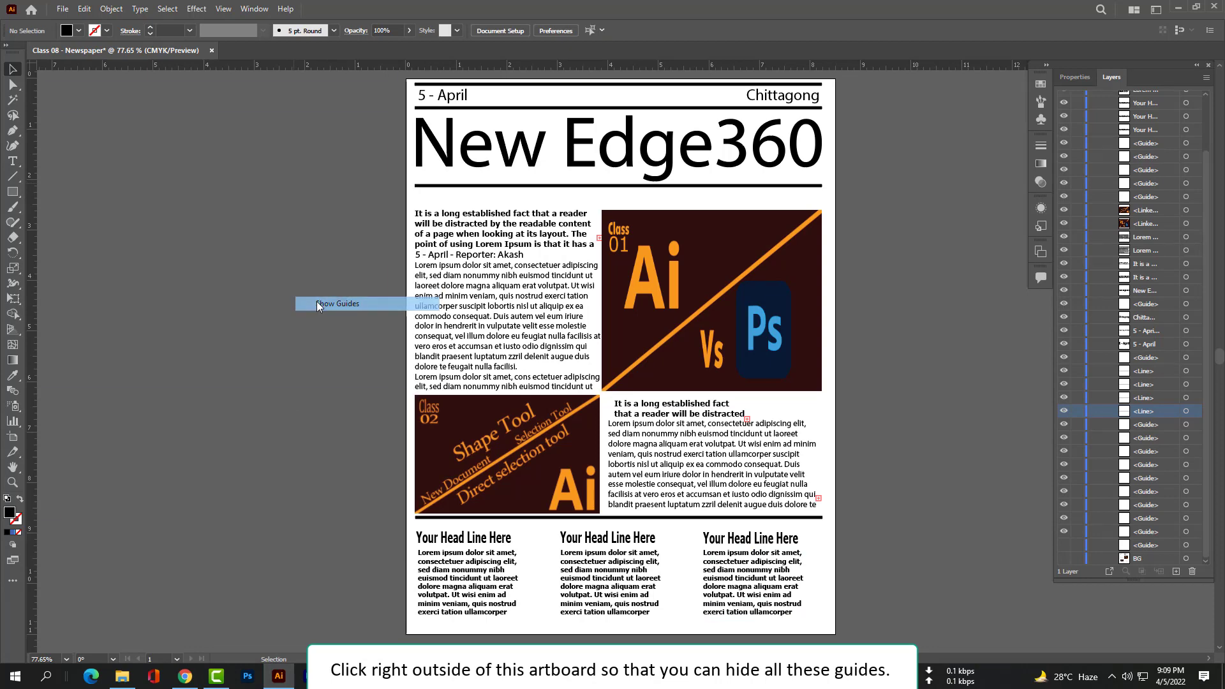
right_click(279, 136)
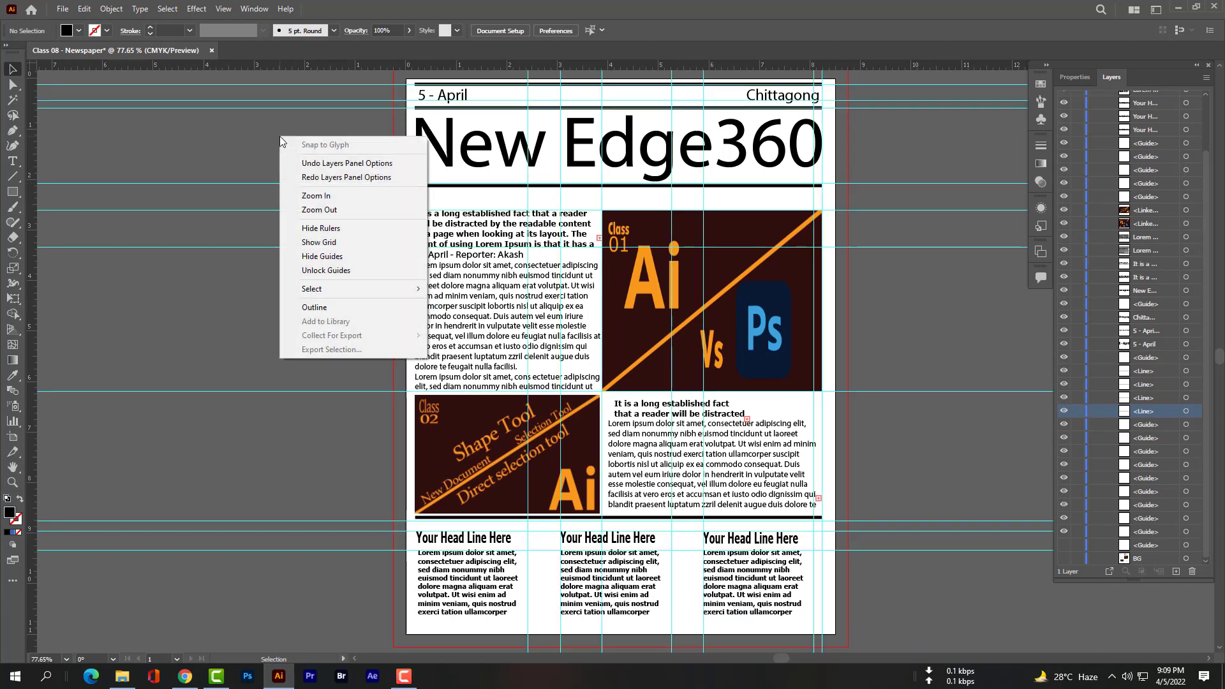
left_click(322, 257)
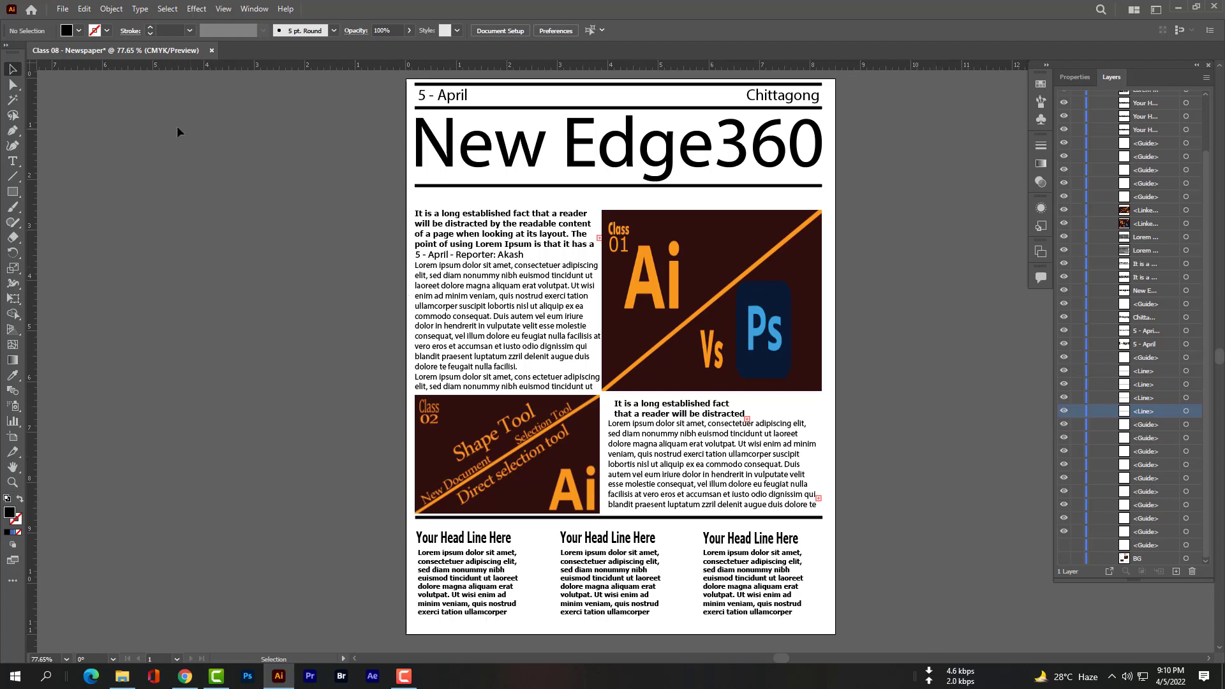
Export the page as "Class 08 - Newspaper.png" to the "Class 08 - Text Align" folder, in PNG format at High (300 ppi).
left_click(62, 9)
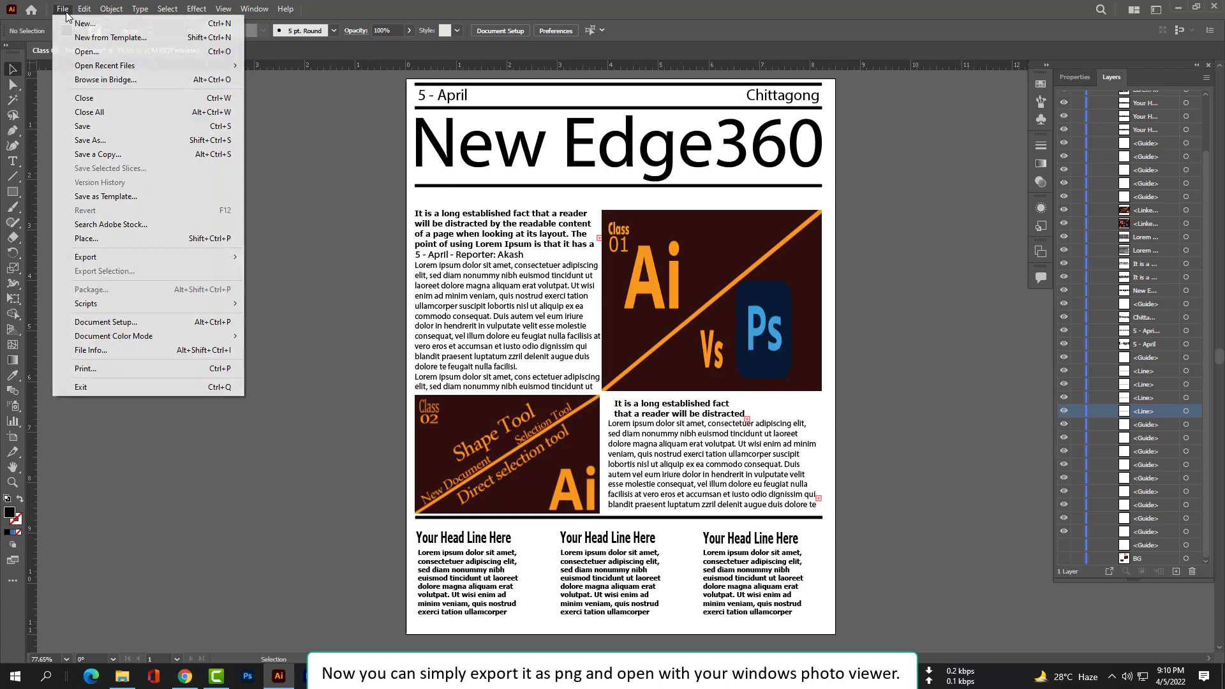
mouse_move(109, 259)
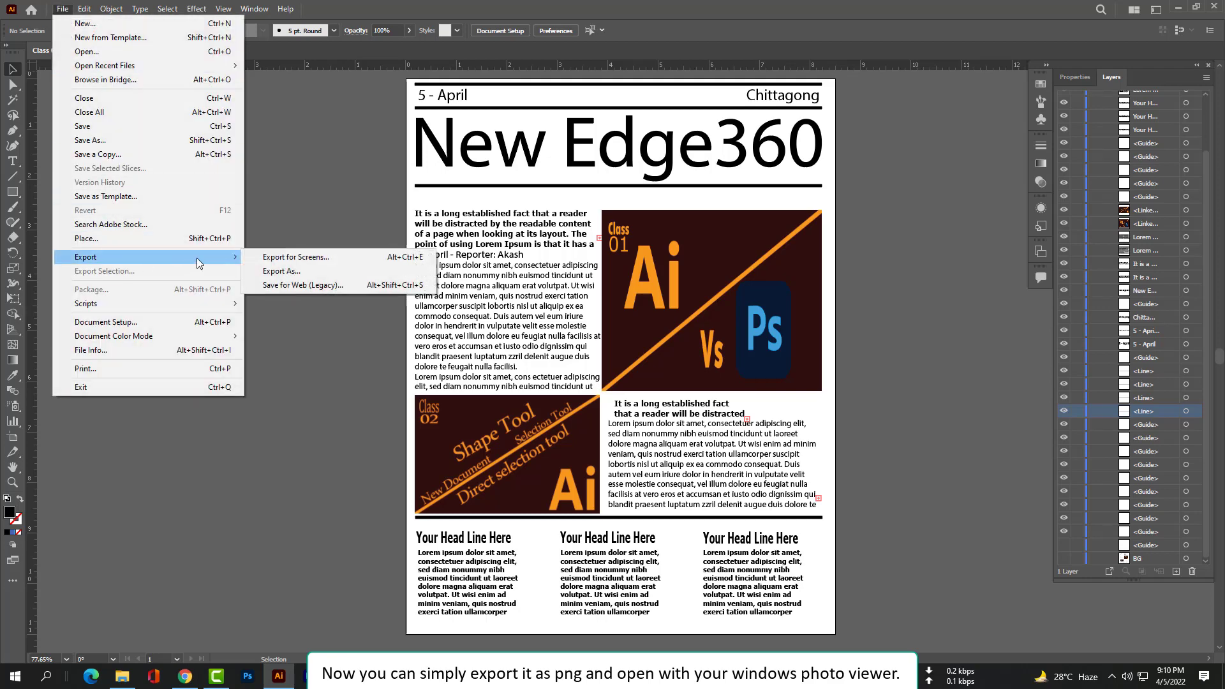
left_click(279, 271)
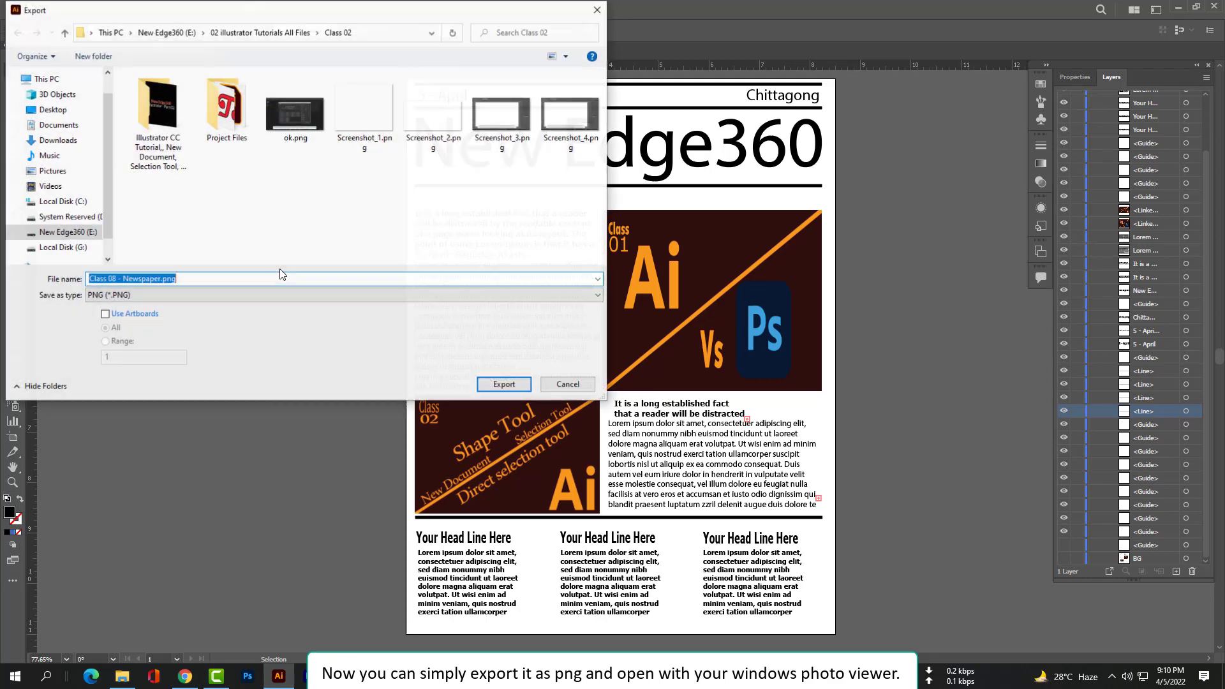
left_click(64, 33)
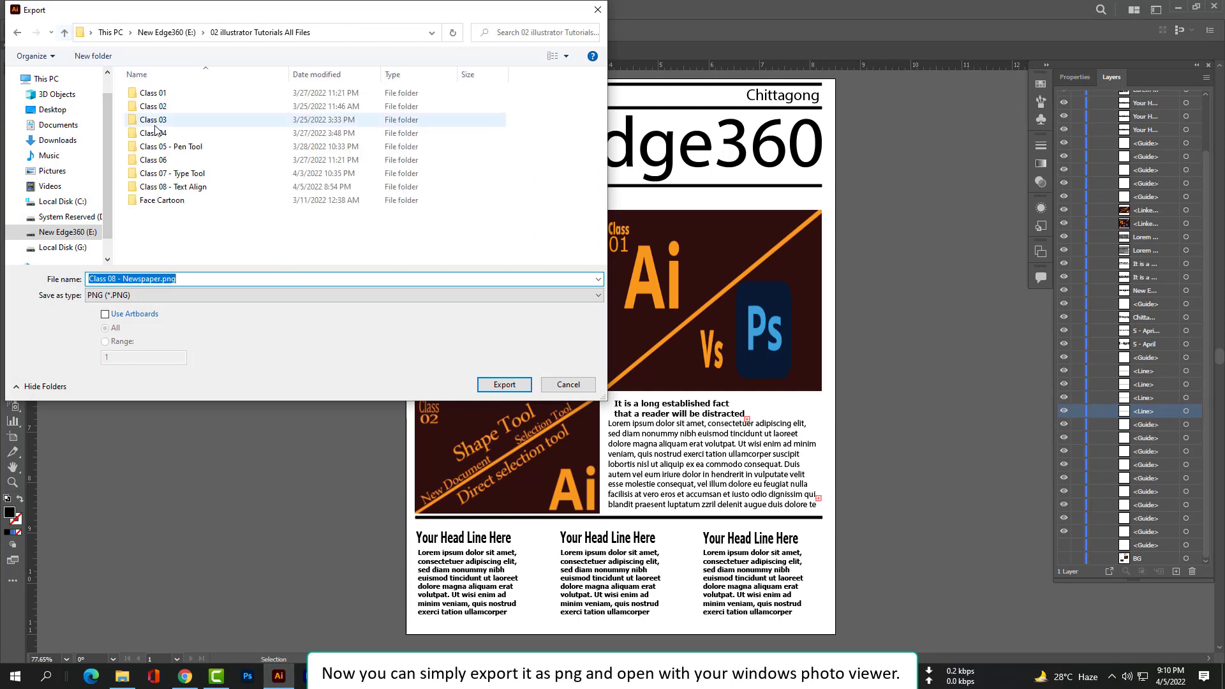
double_click(169, 188)
left_click(182, 294)
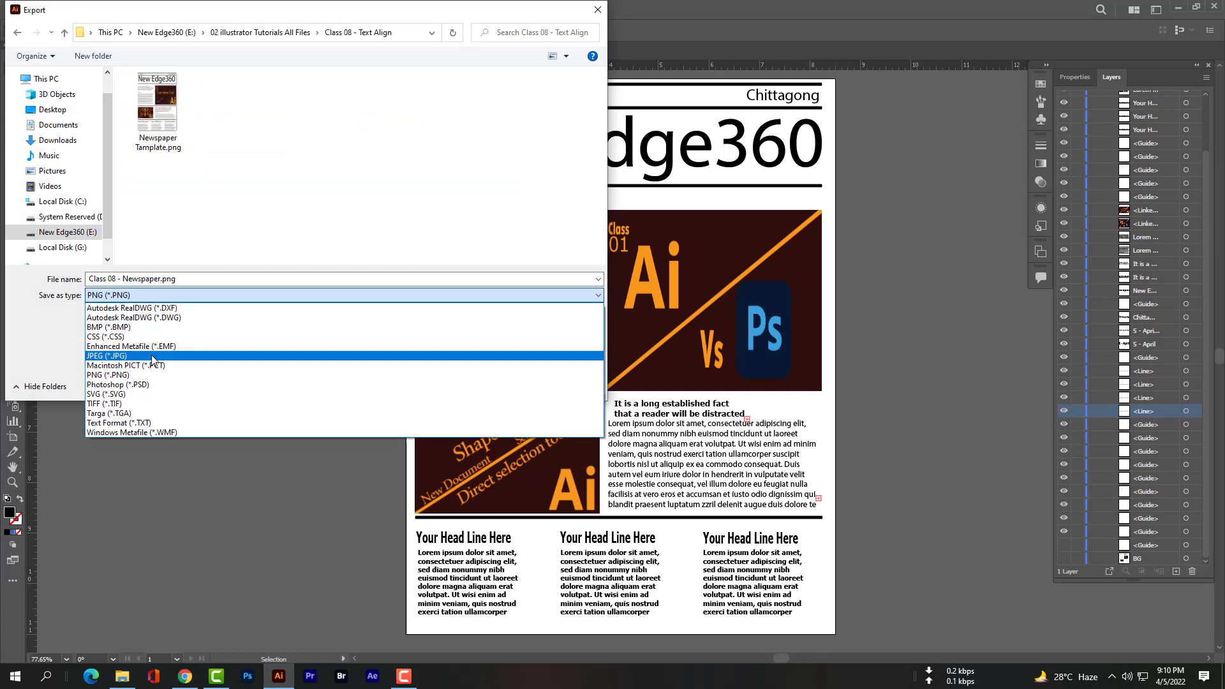
left_click(150, 375)
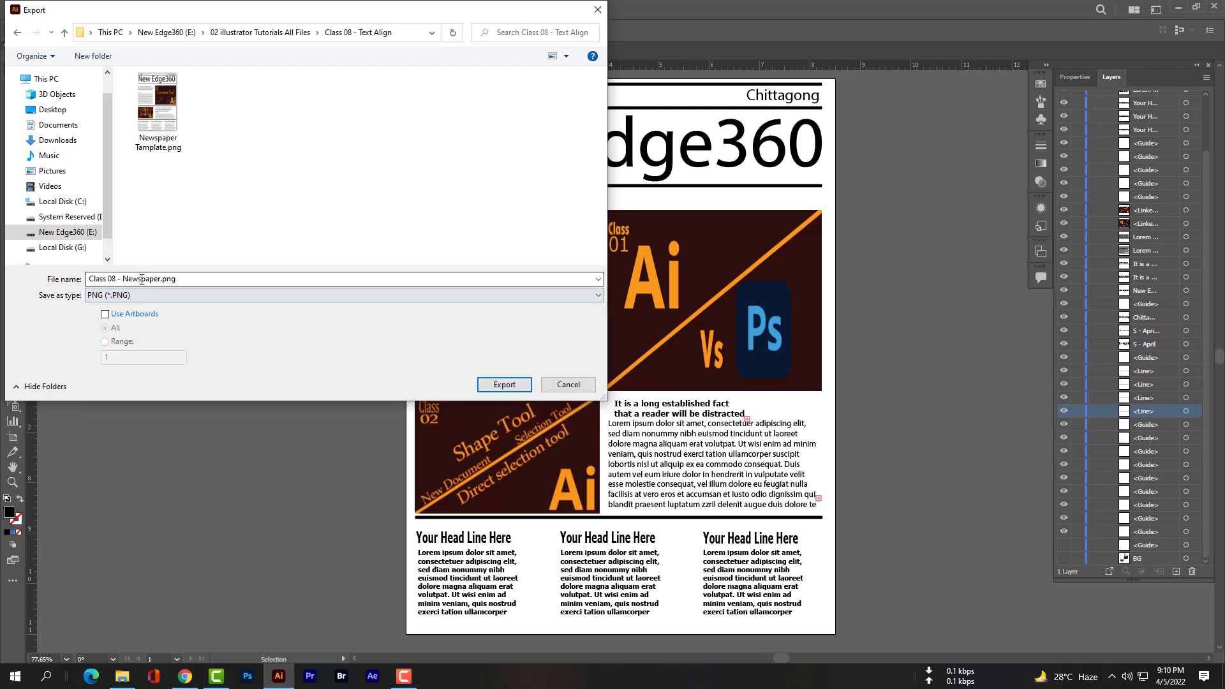
left_click(504, 385)
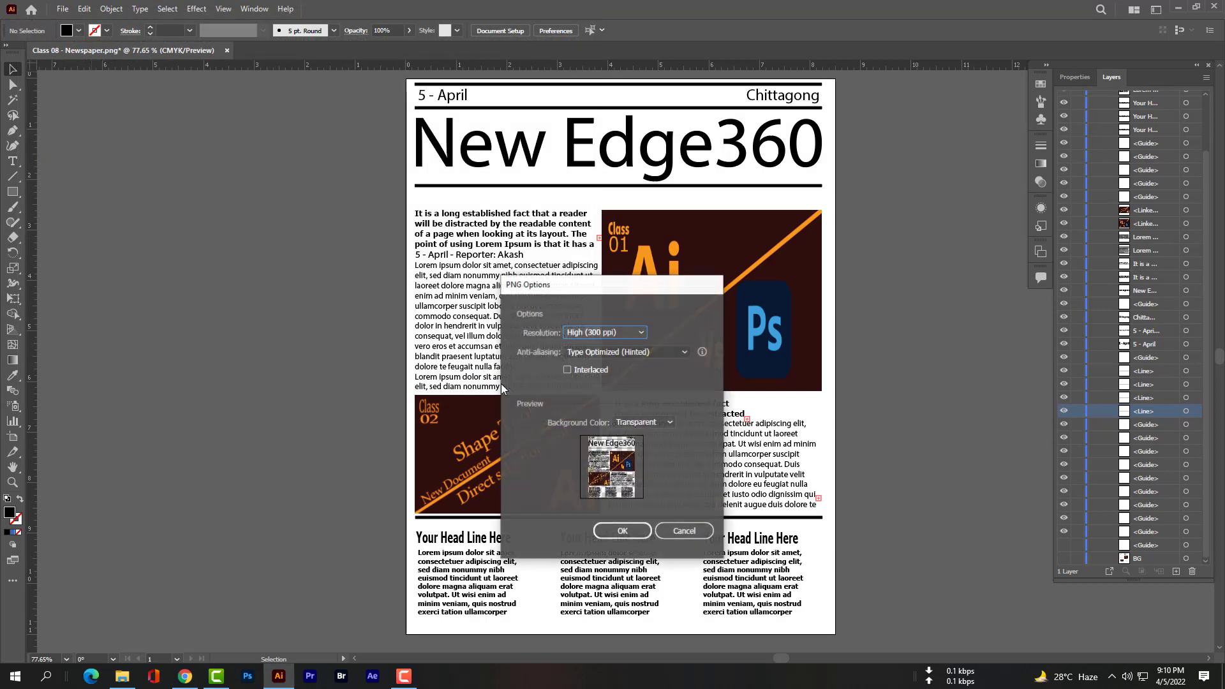
left_click(636, 534)
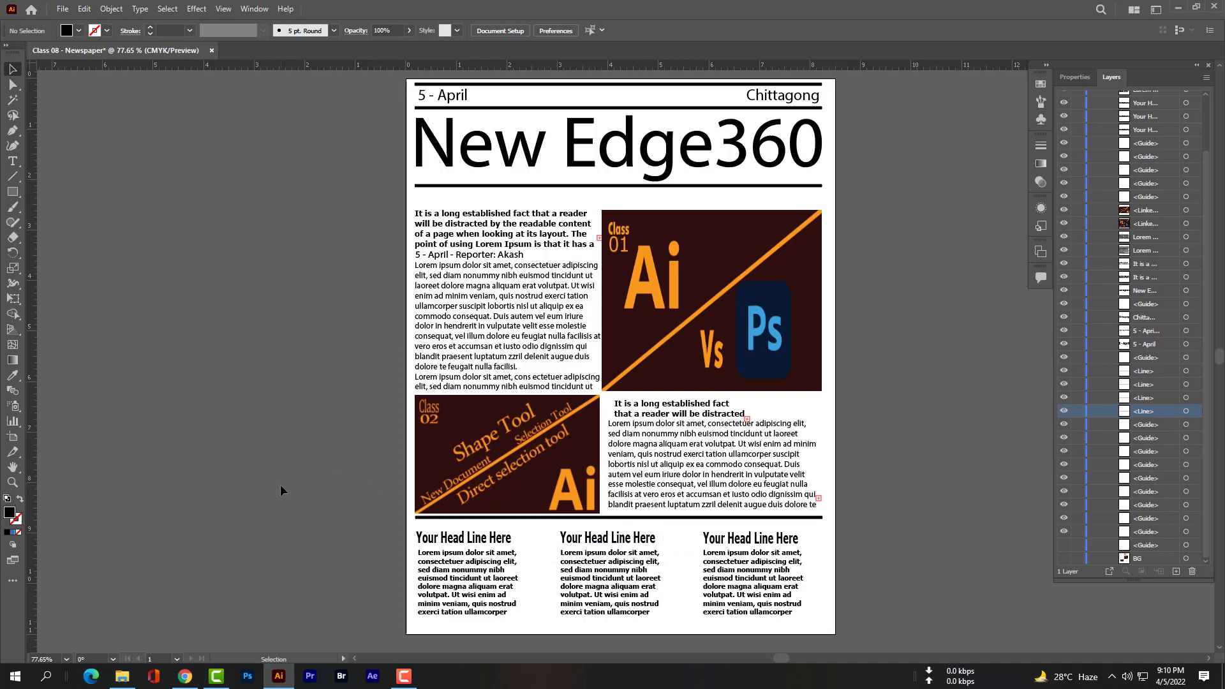
Switch to File Explorer, refresh the "Class 08 - Text Align" folder and open the exported "Class 08 - Newspaper.png" in Photos.
left_click(122, 676)
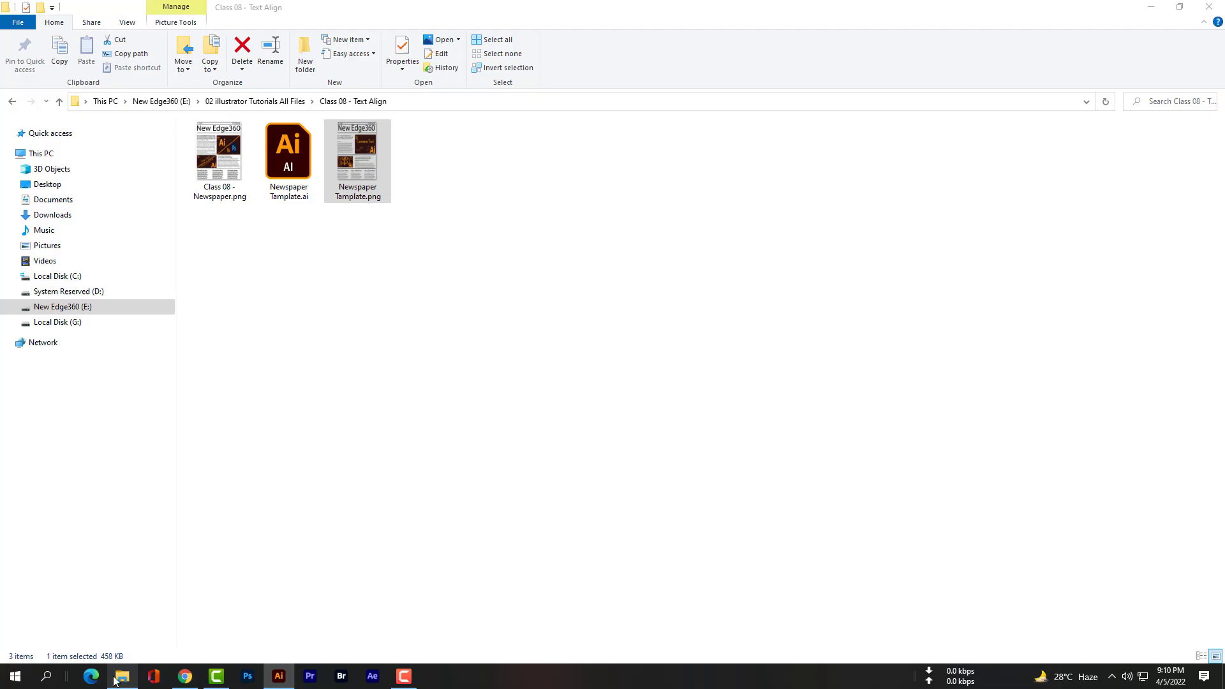
right_click(298, 289)
left_click(329, 356)
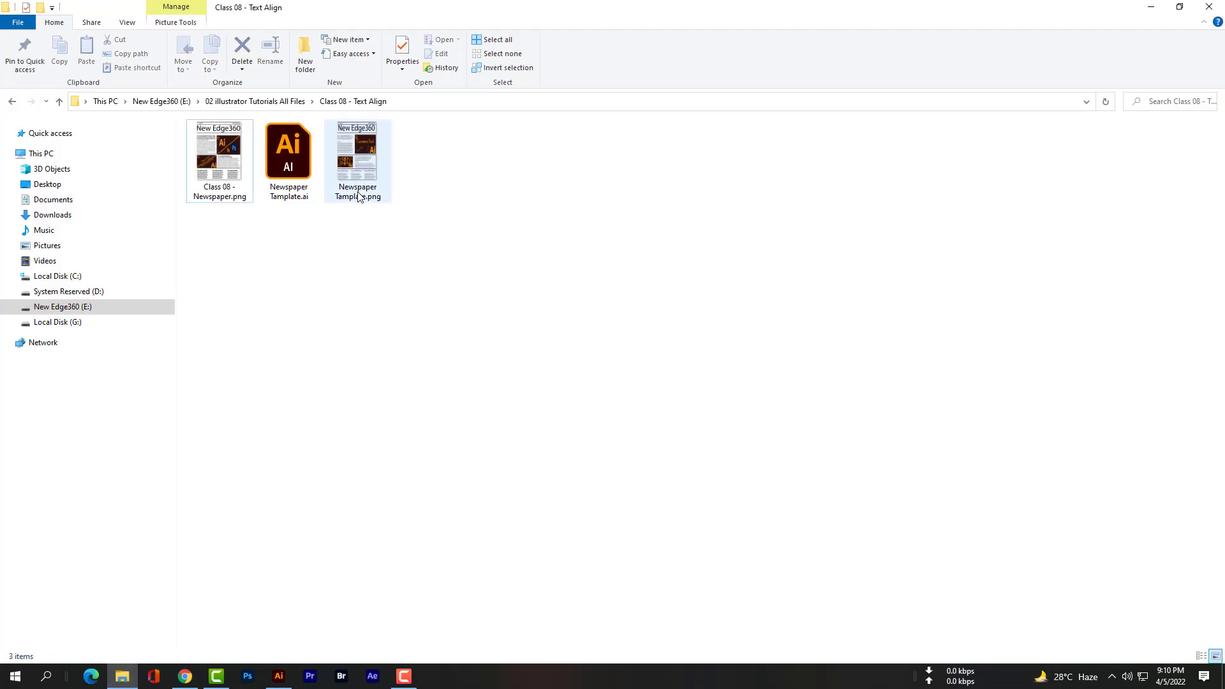
left_click(213, 191)
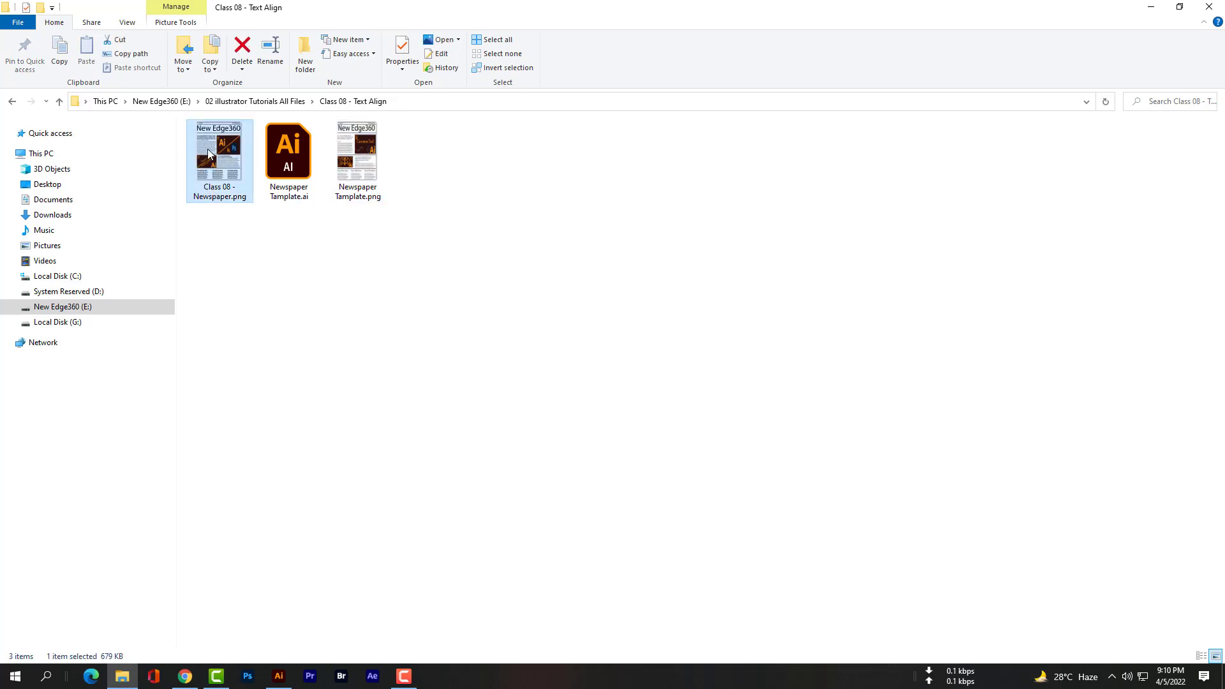
right_click(208, 153)
left_click(220, 157)
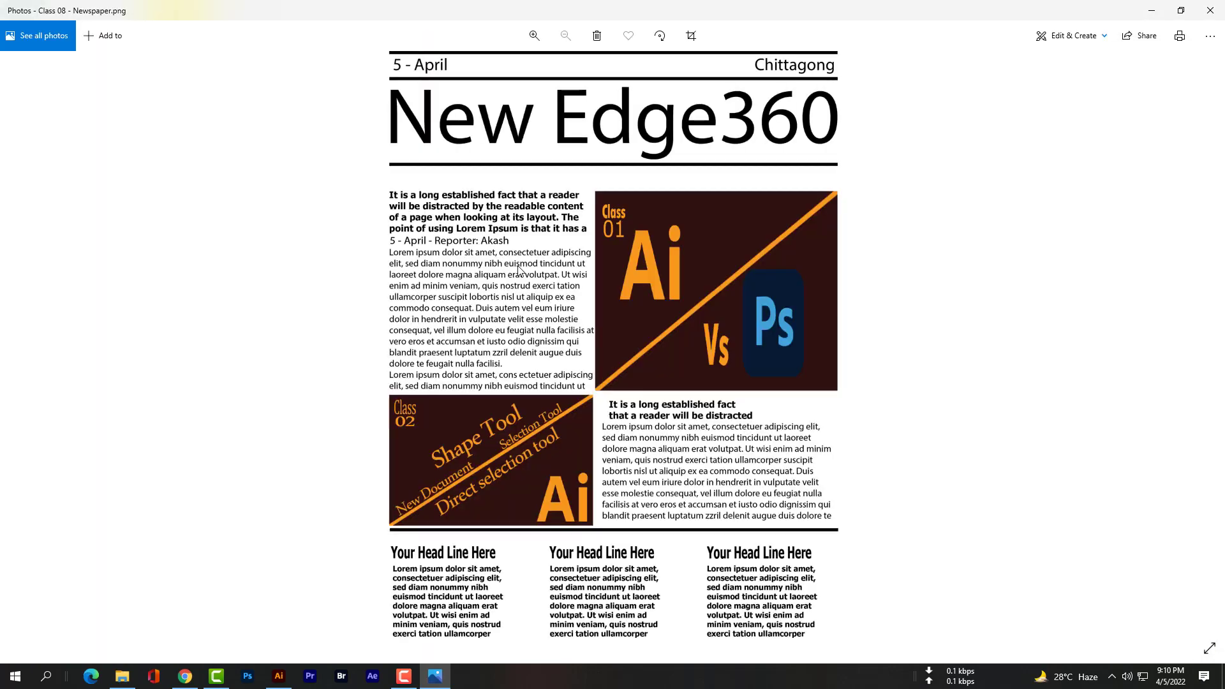